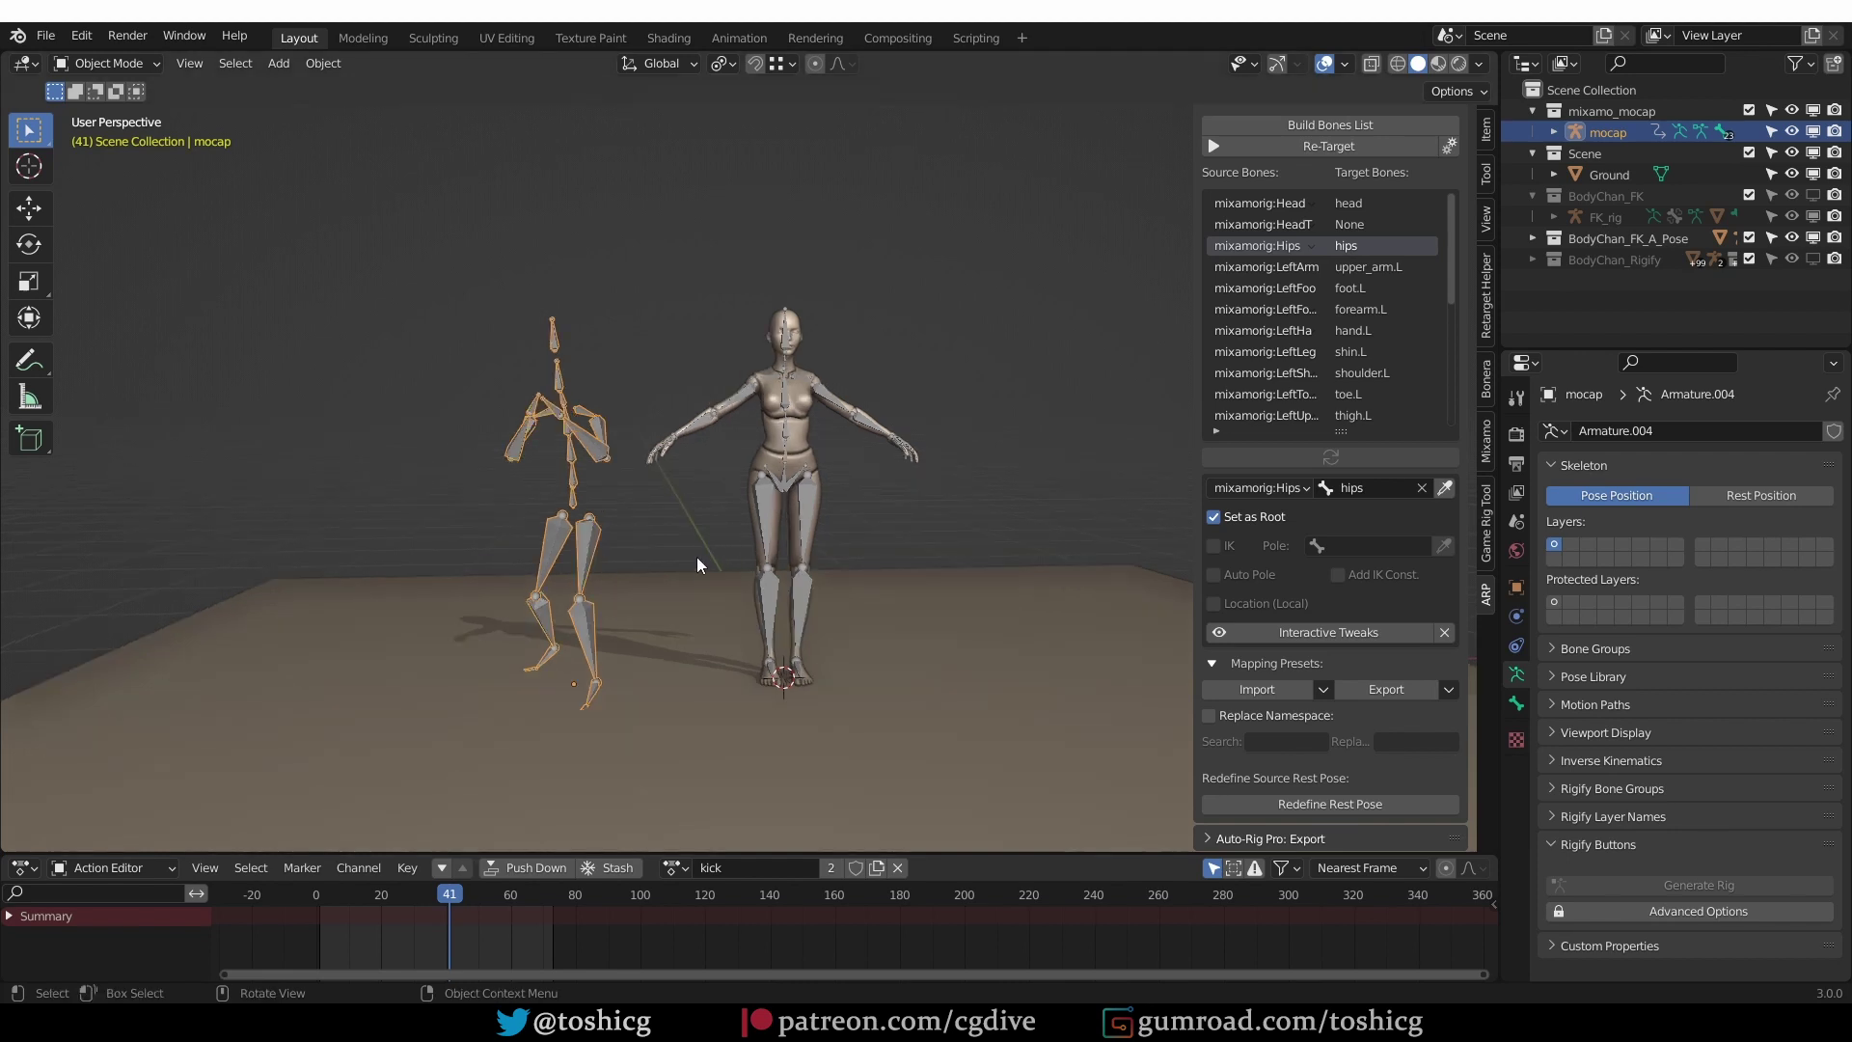
Select the mocap armature and preview its rest position, switching it back to pose position
{"action": "key", "text": "g"}
{"action": "right_click", "coordinate": [686, 524]}
{"action": "left_click", "coordinate": [791, 394]}
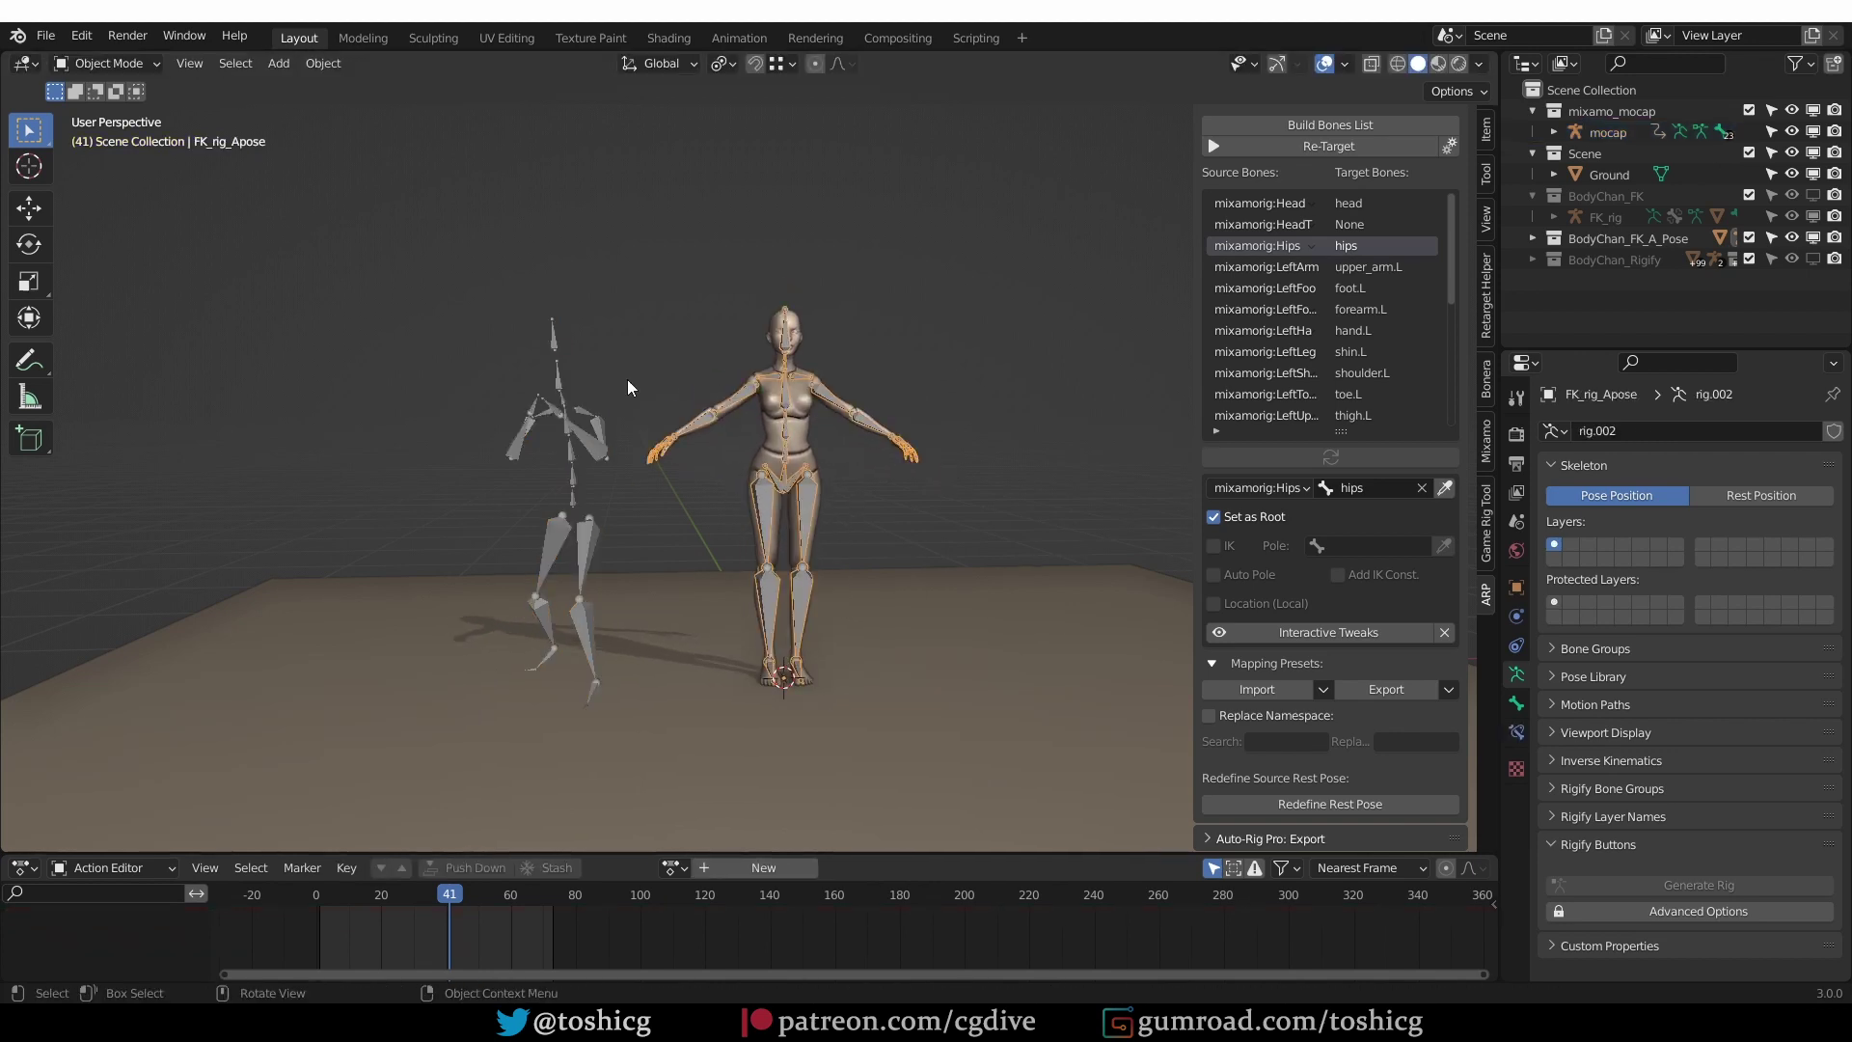
{"action": "left_click", "coordinate": [522, 450]}
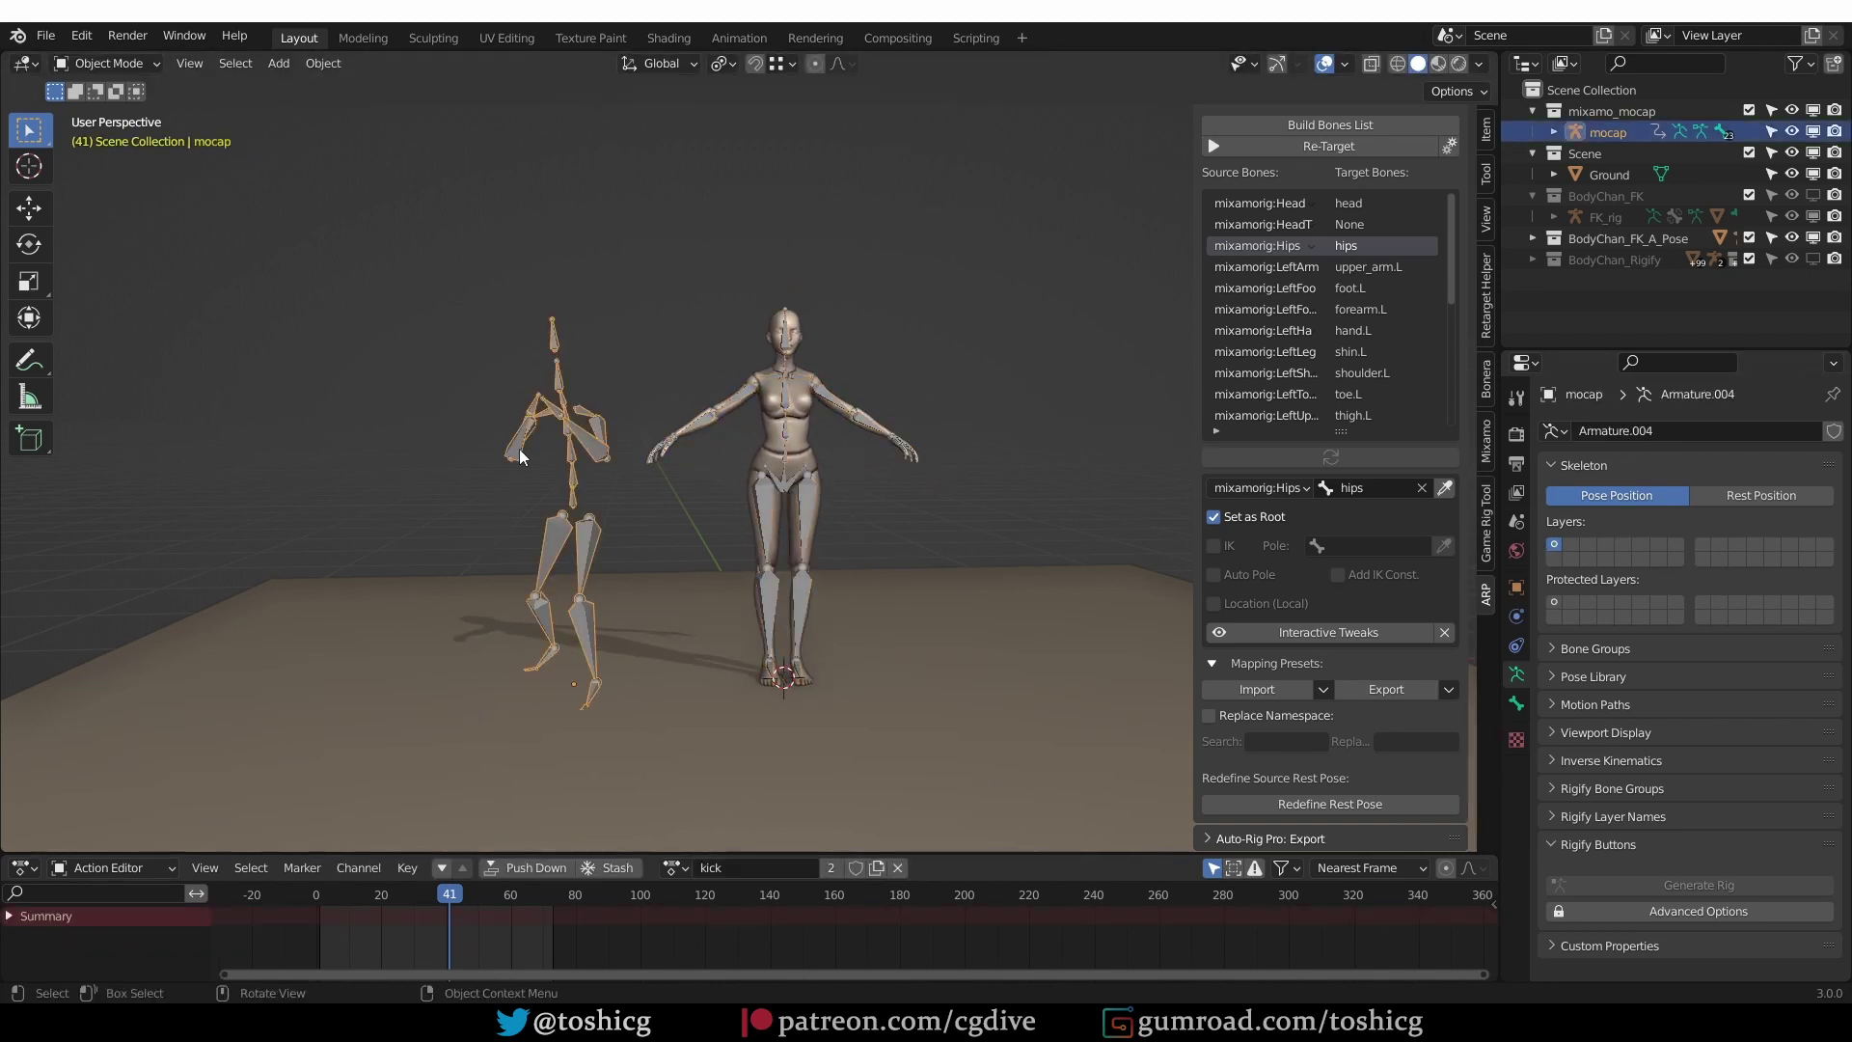
{"action": "left_click", "coordinate": [1717, 490]}
{"action": "left_click", "coordinate": [1631, 496]}
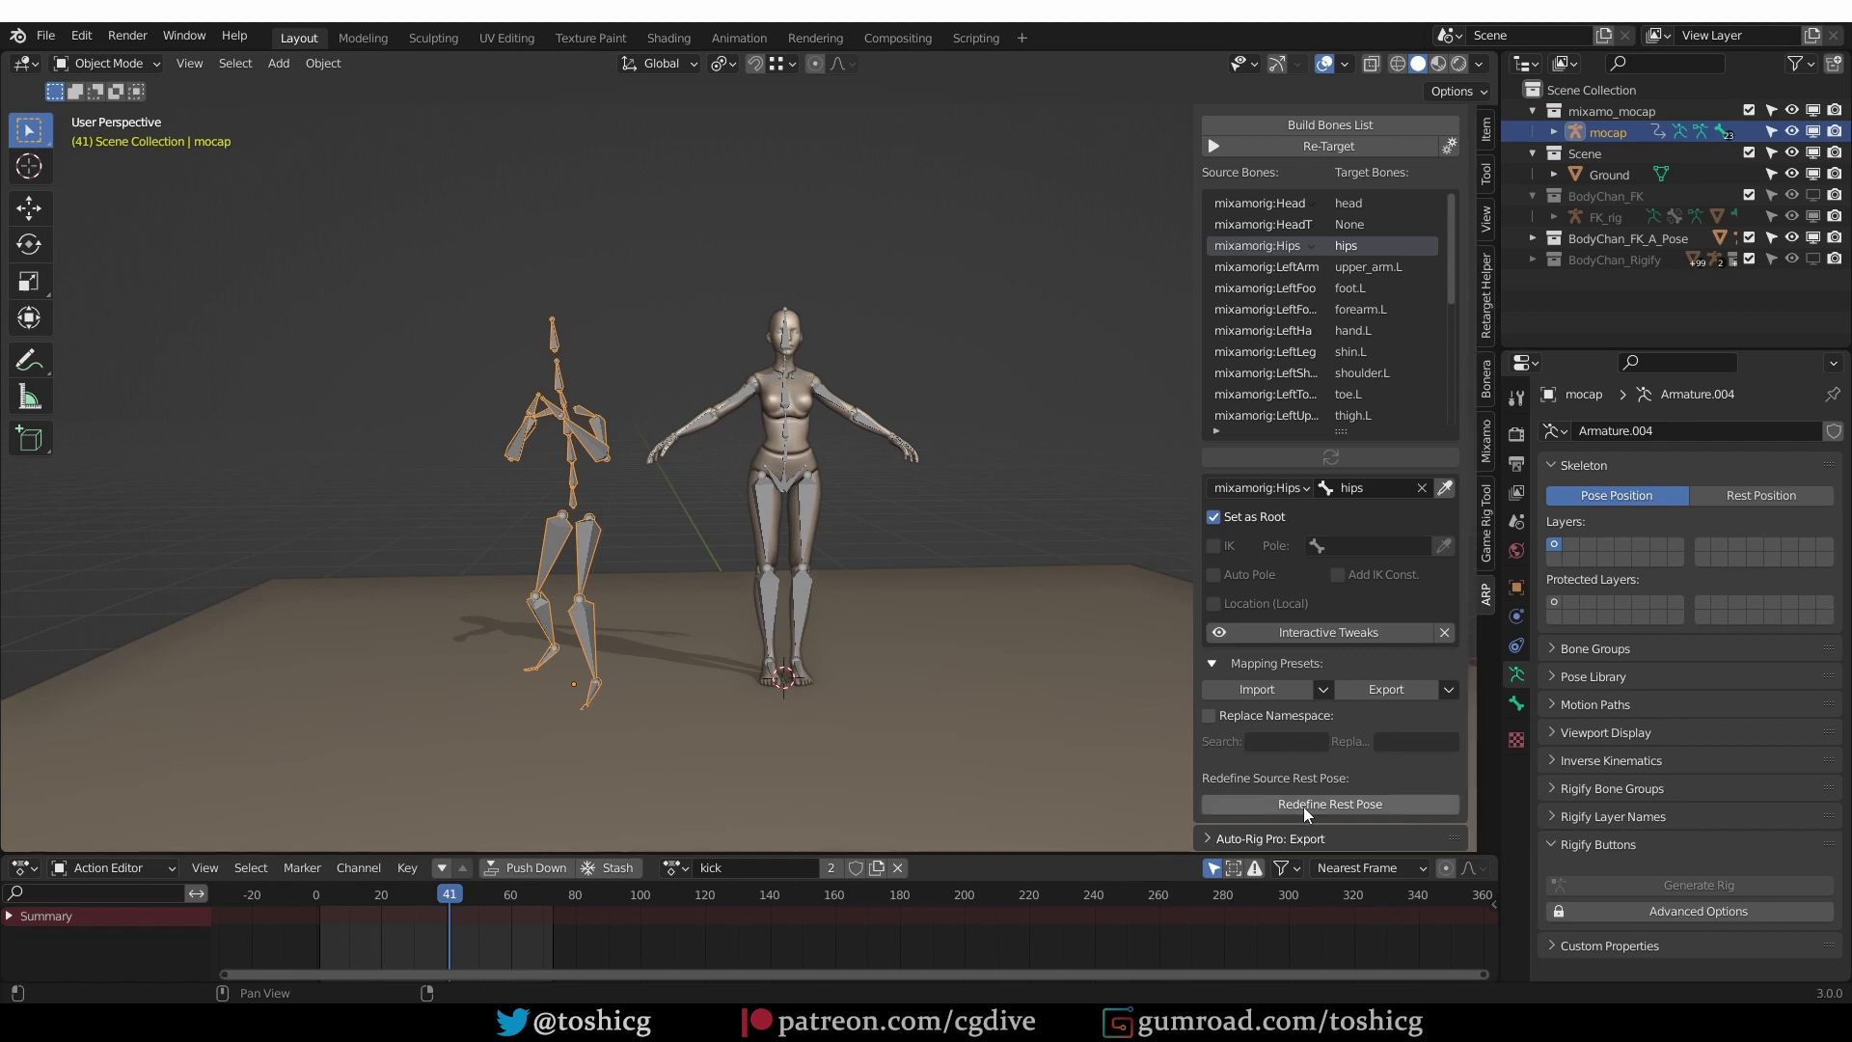
Start redefining the mocap armature's rest pose from its actual rest pose, with Preserve disabled
{"action": "left_click", "coordinate": [1353, 807]}
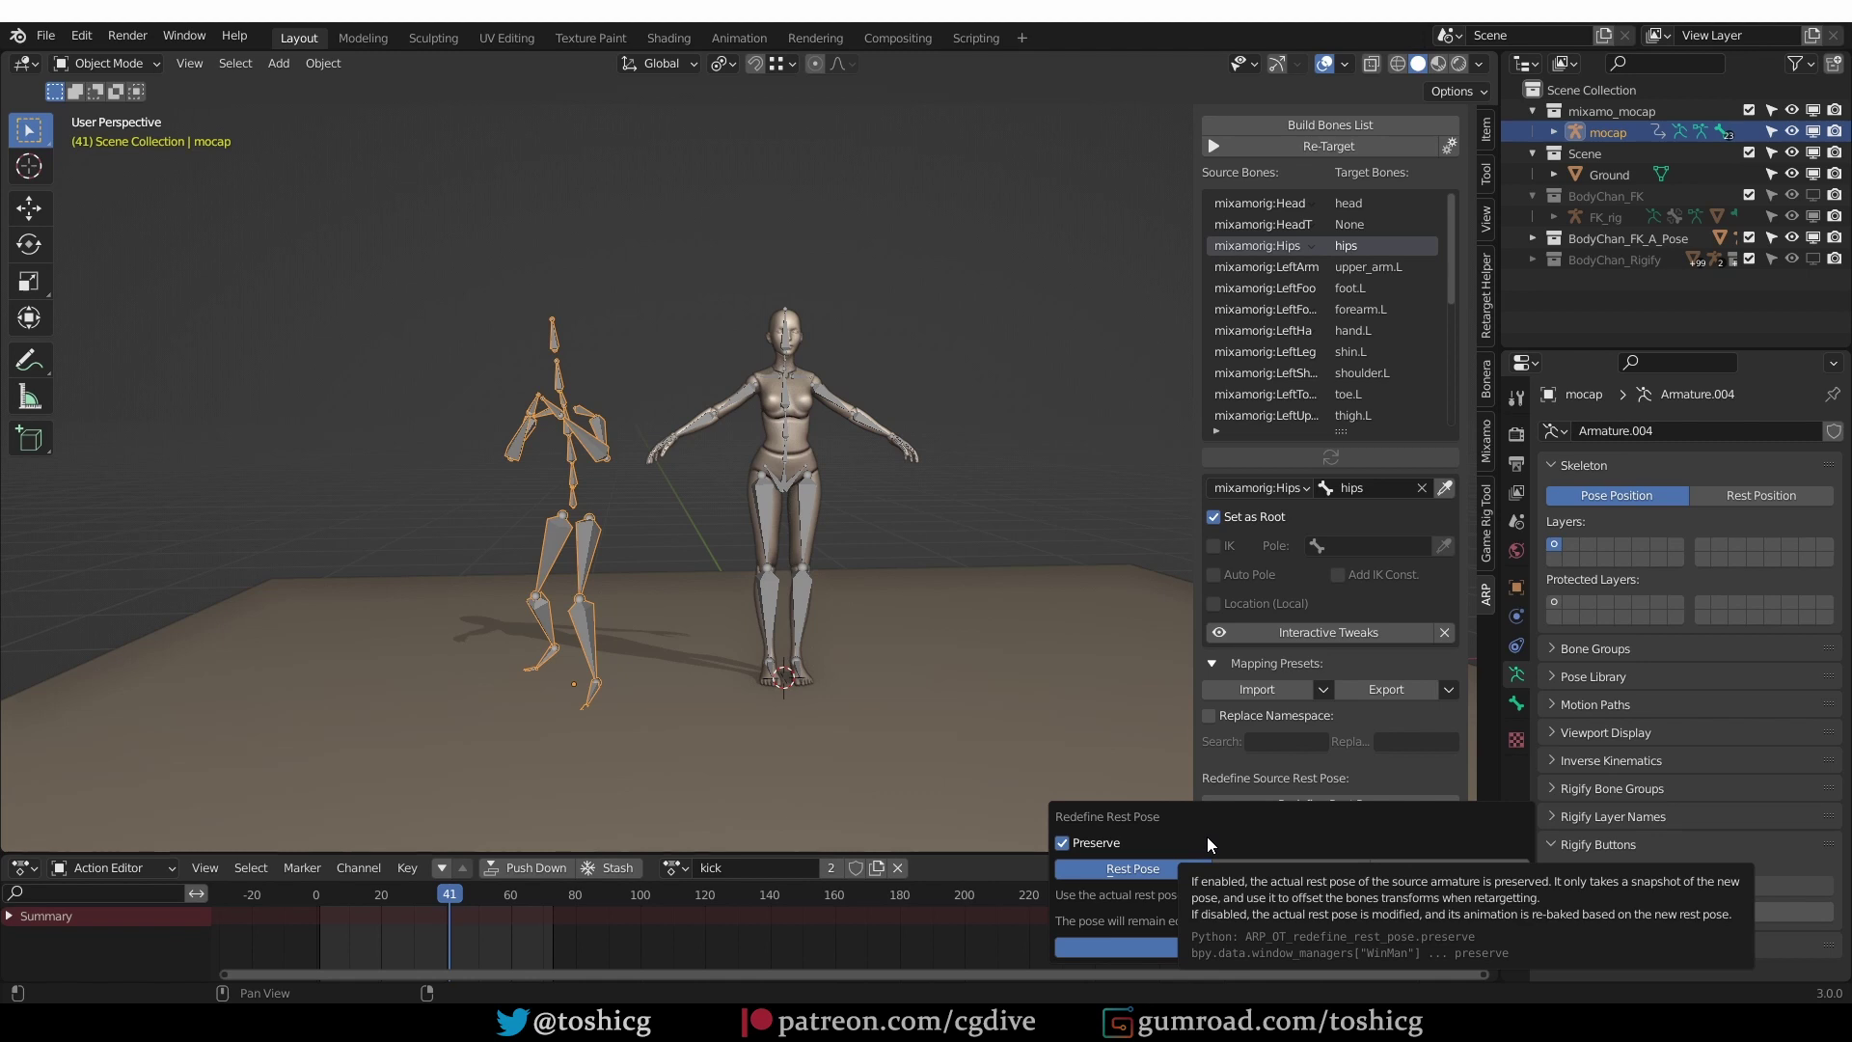
{"action": "left_click_drag", "start_coordinate": [1180, 813], "coordinate": [795, 578]}
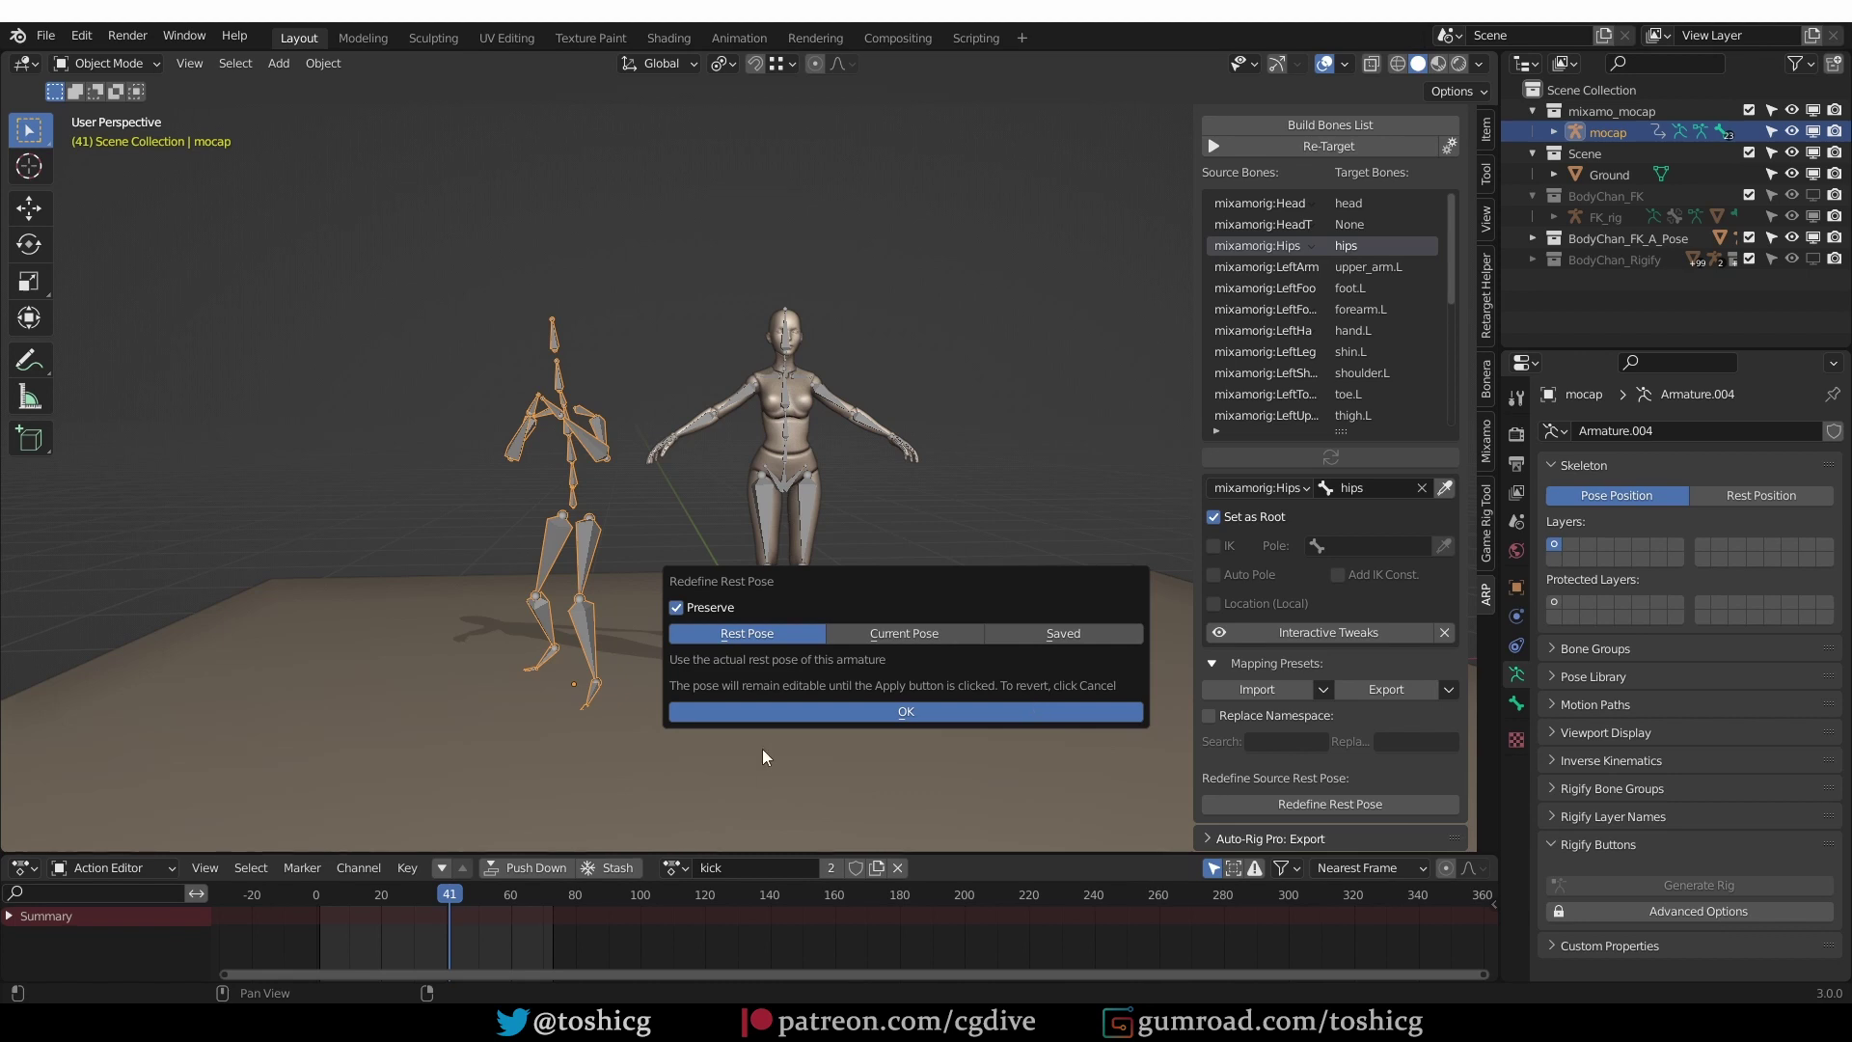
{"action": "left_click", "coordinate": [681, 608]}
{"action": "left_click", "coordinate": [785, 714]}
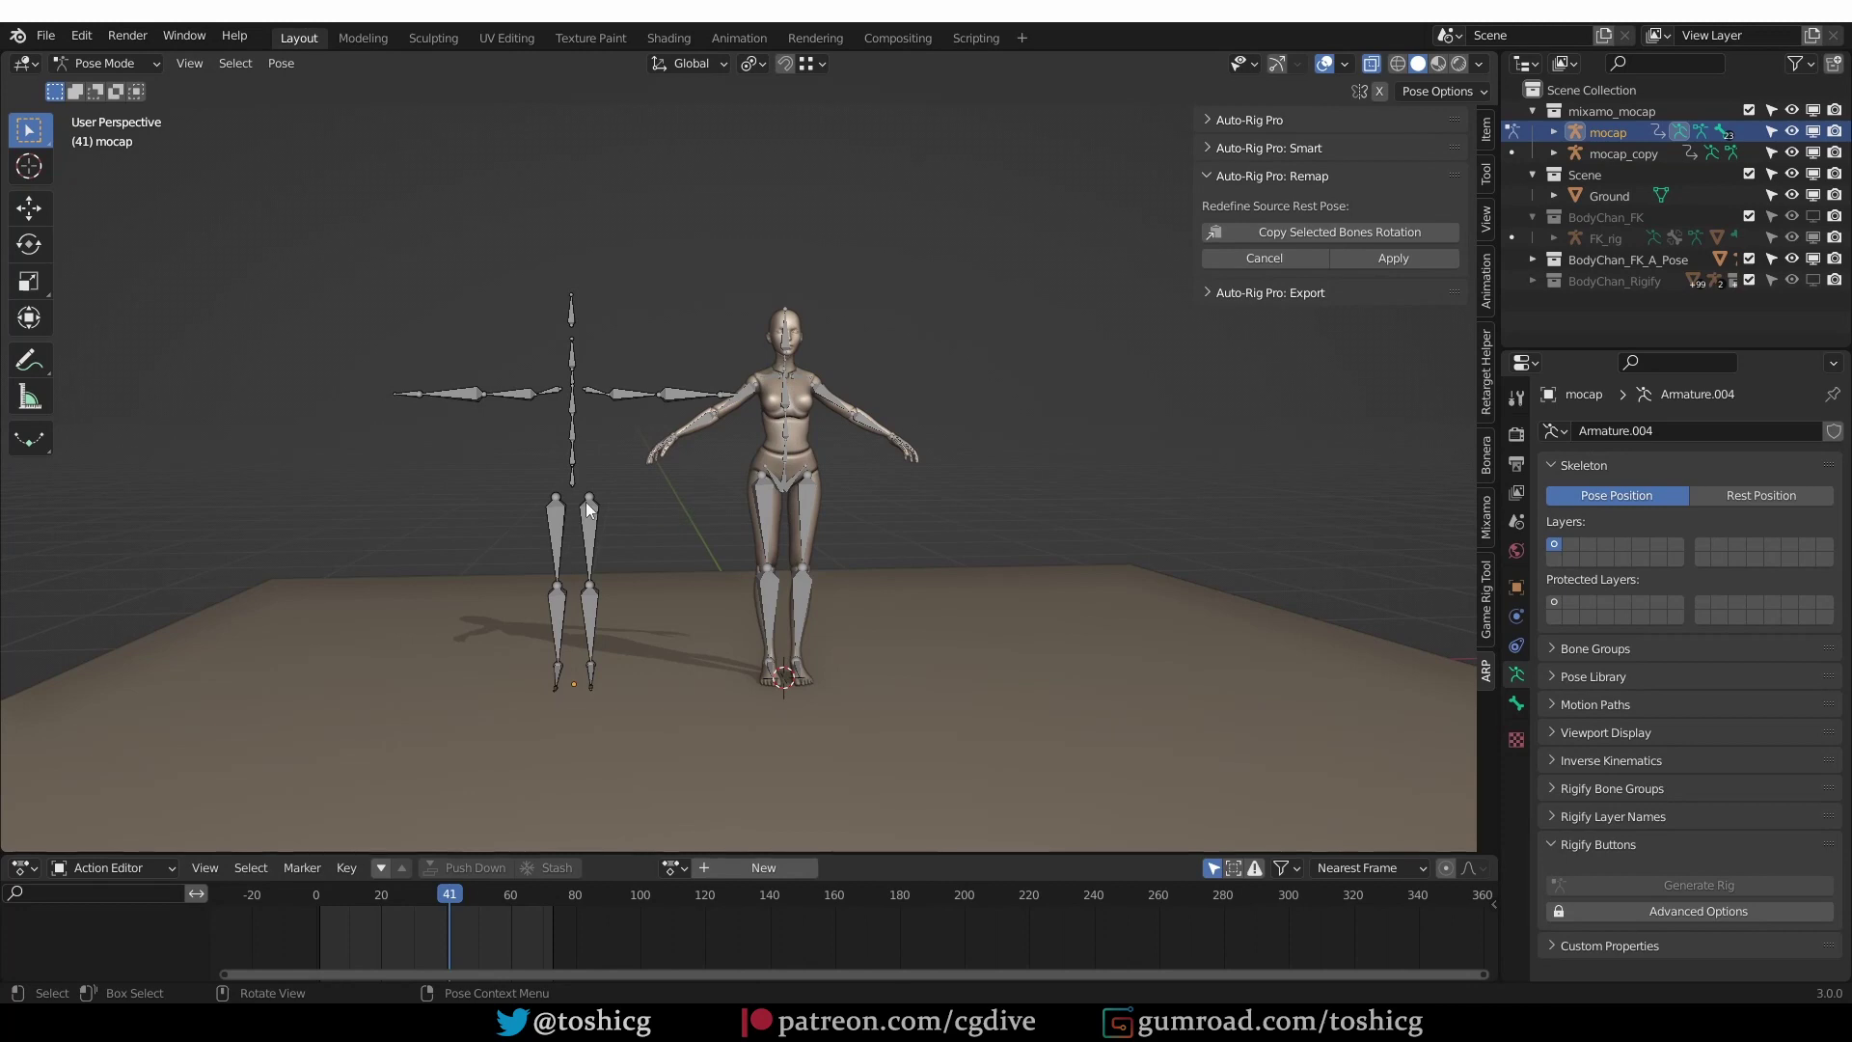
Copy the target rig's rotation onto both mocap upper arms and forearms, and apply the redefined rest pose without Preserve
{"action": "left_click", "coordinate": [633, 396]}
{"action": "left_click", "coordinate": [679, 395], "text": "shift"}
{"action": "left_click", "coordinate": [515, 392], "text": "shift"}
{"action": "left_click", "coordinate": [457, 394], "text": "shift"}
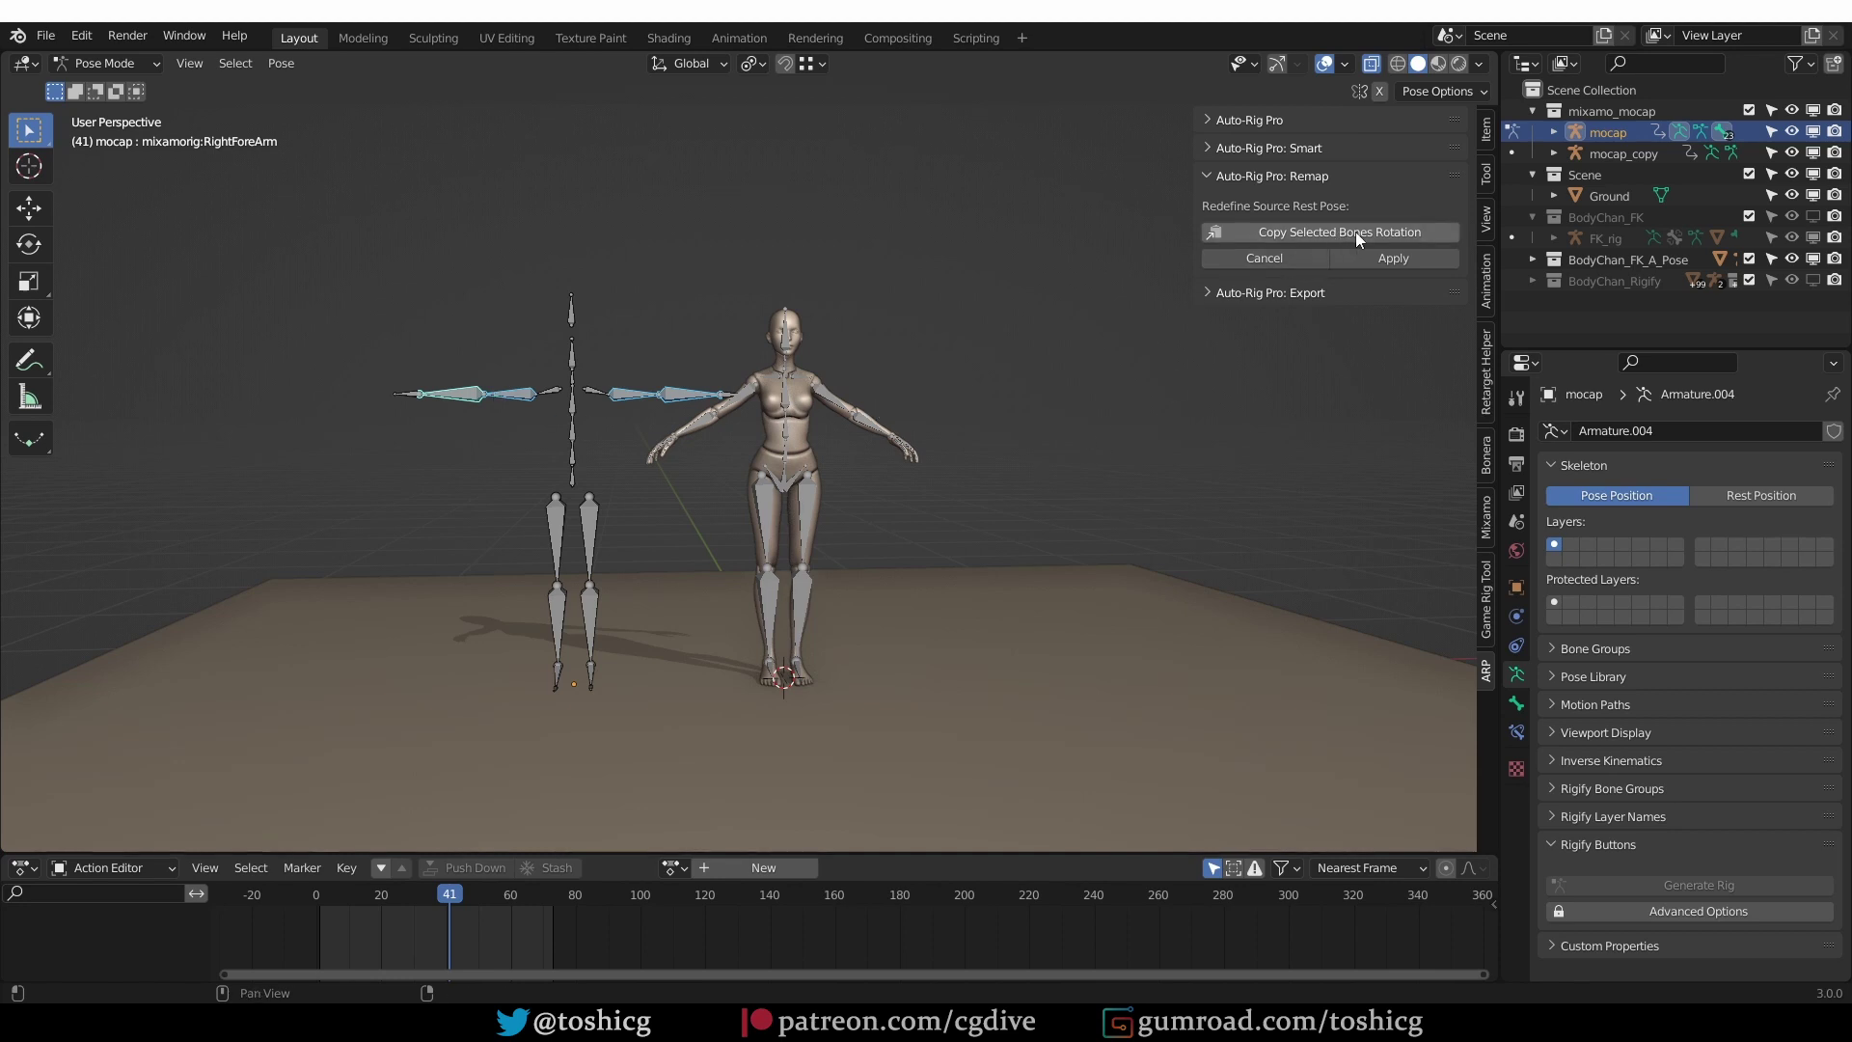
{"action": "left_click", "coordinate": [1390, 258]}
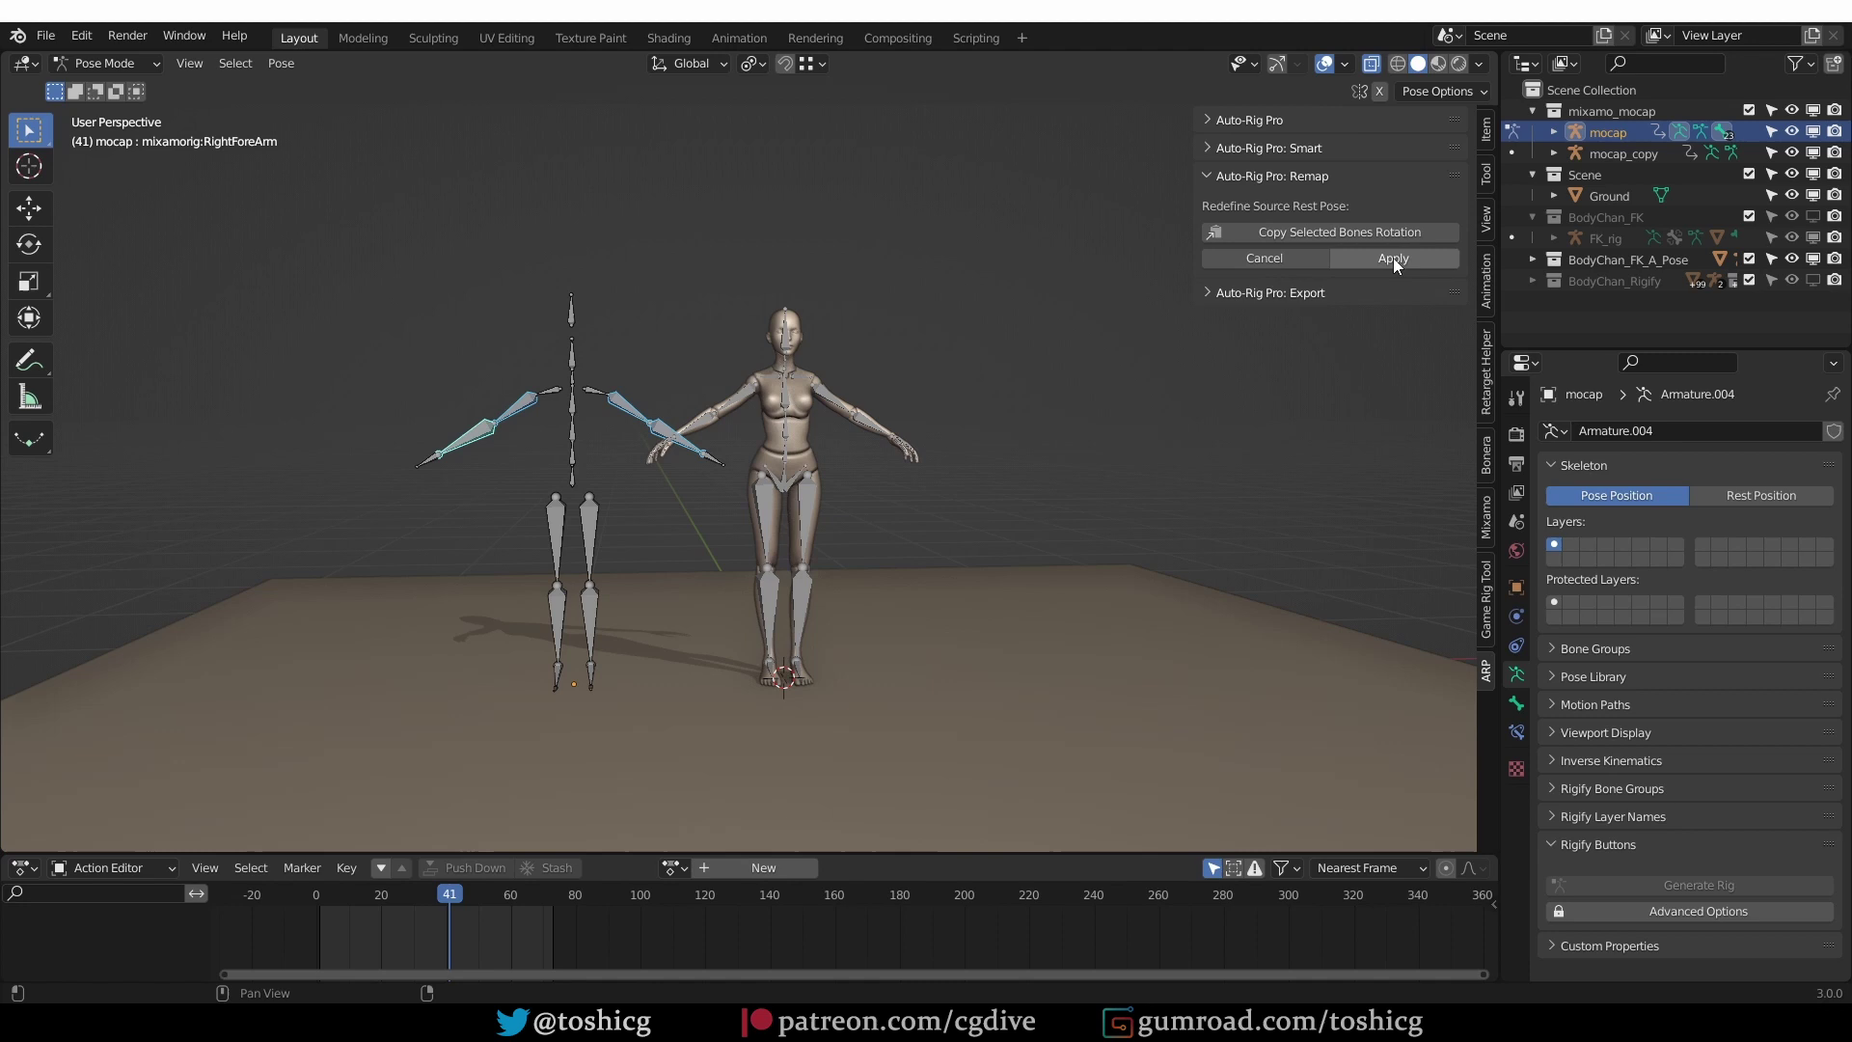
{"action": "left_click", "coordinate": [1399, 256]}
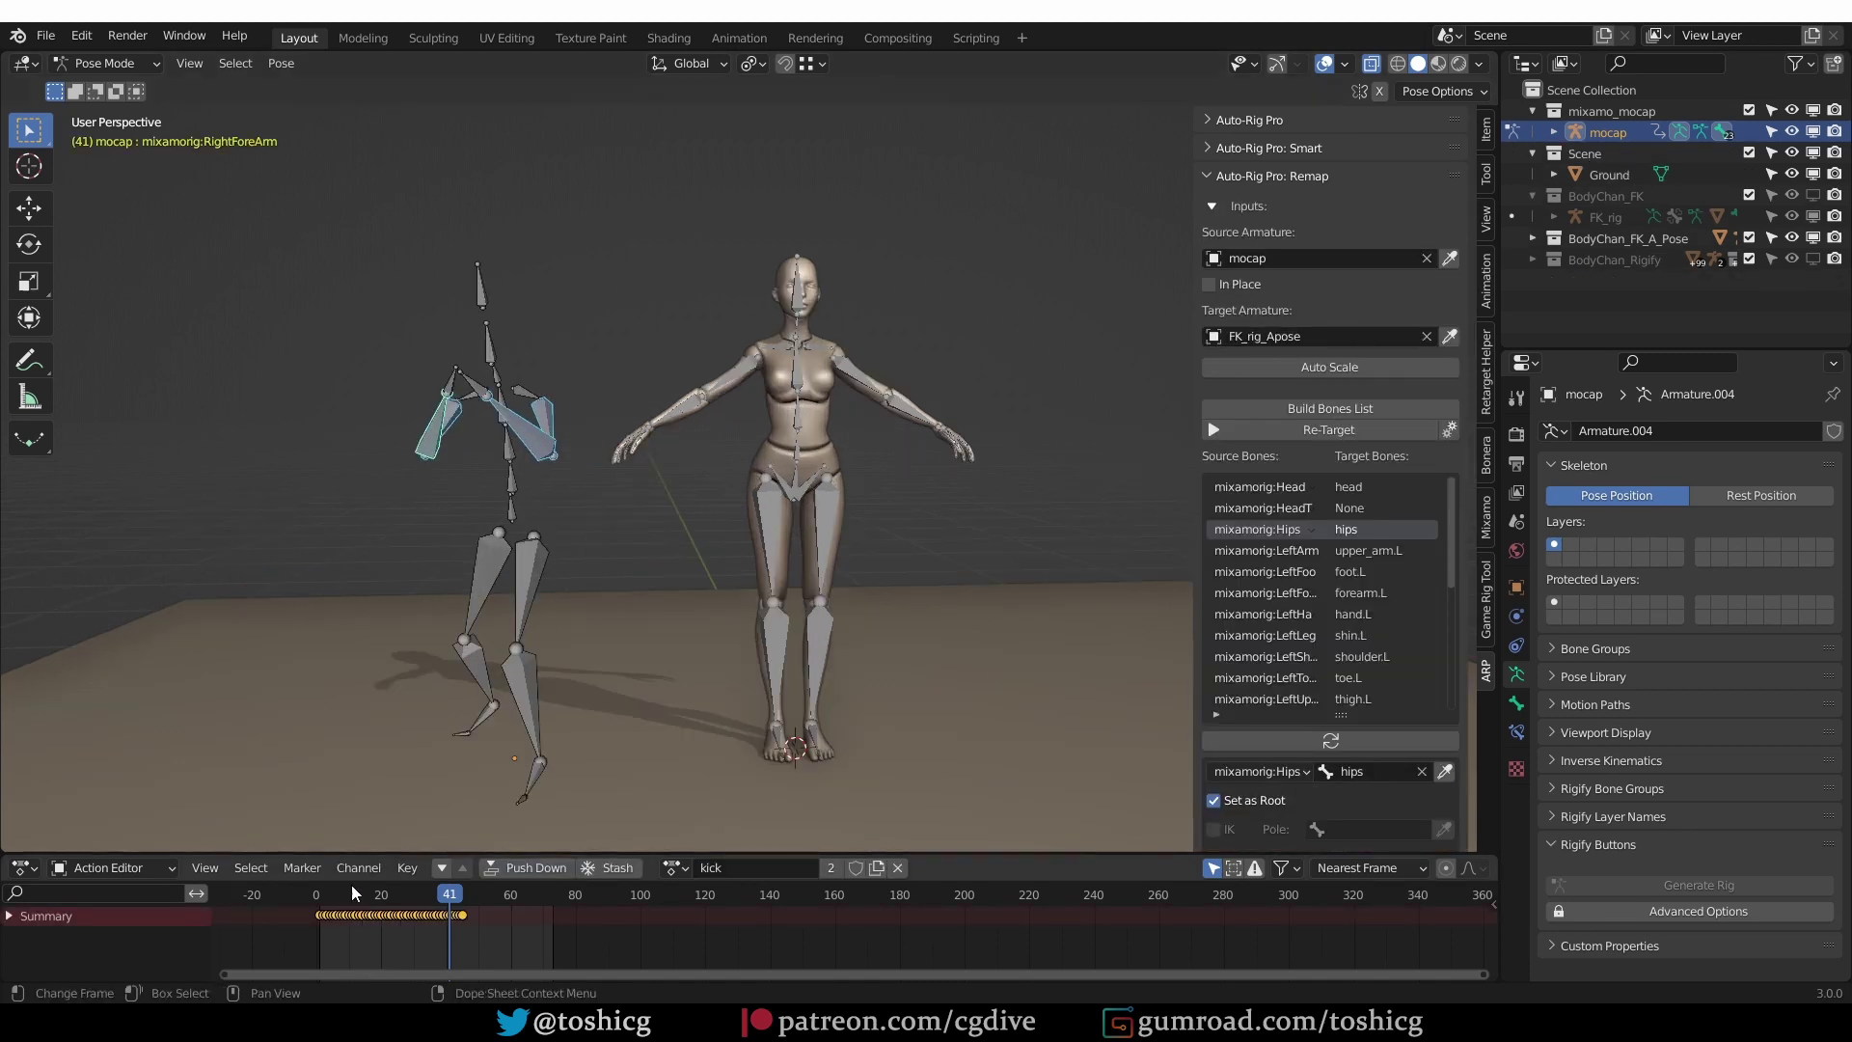
Play the mocap's kick animation from frame 0 and compare the armature's rest position with its pose position
{"action": "left_click_drag", "start_coordinate": [353, 890], "coordinate": [315, 890]}
{"action": "middle_click_drag", "start_coordinate": [405, 675], "coordinate": [540, 661]}
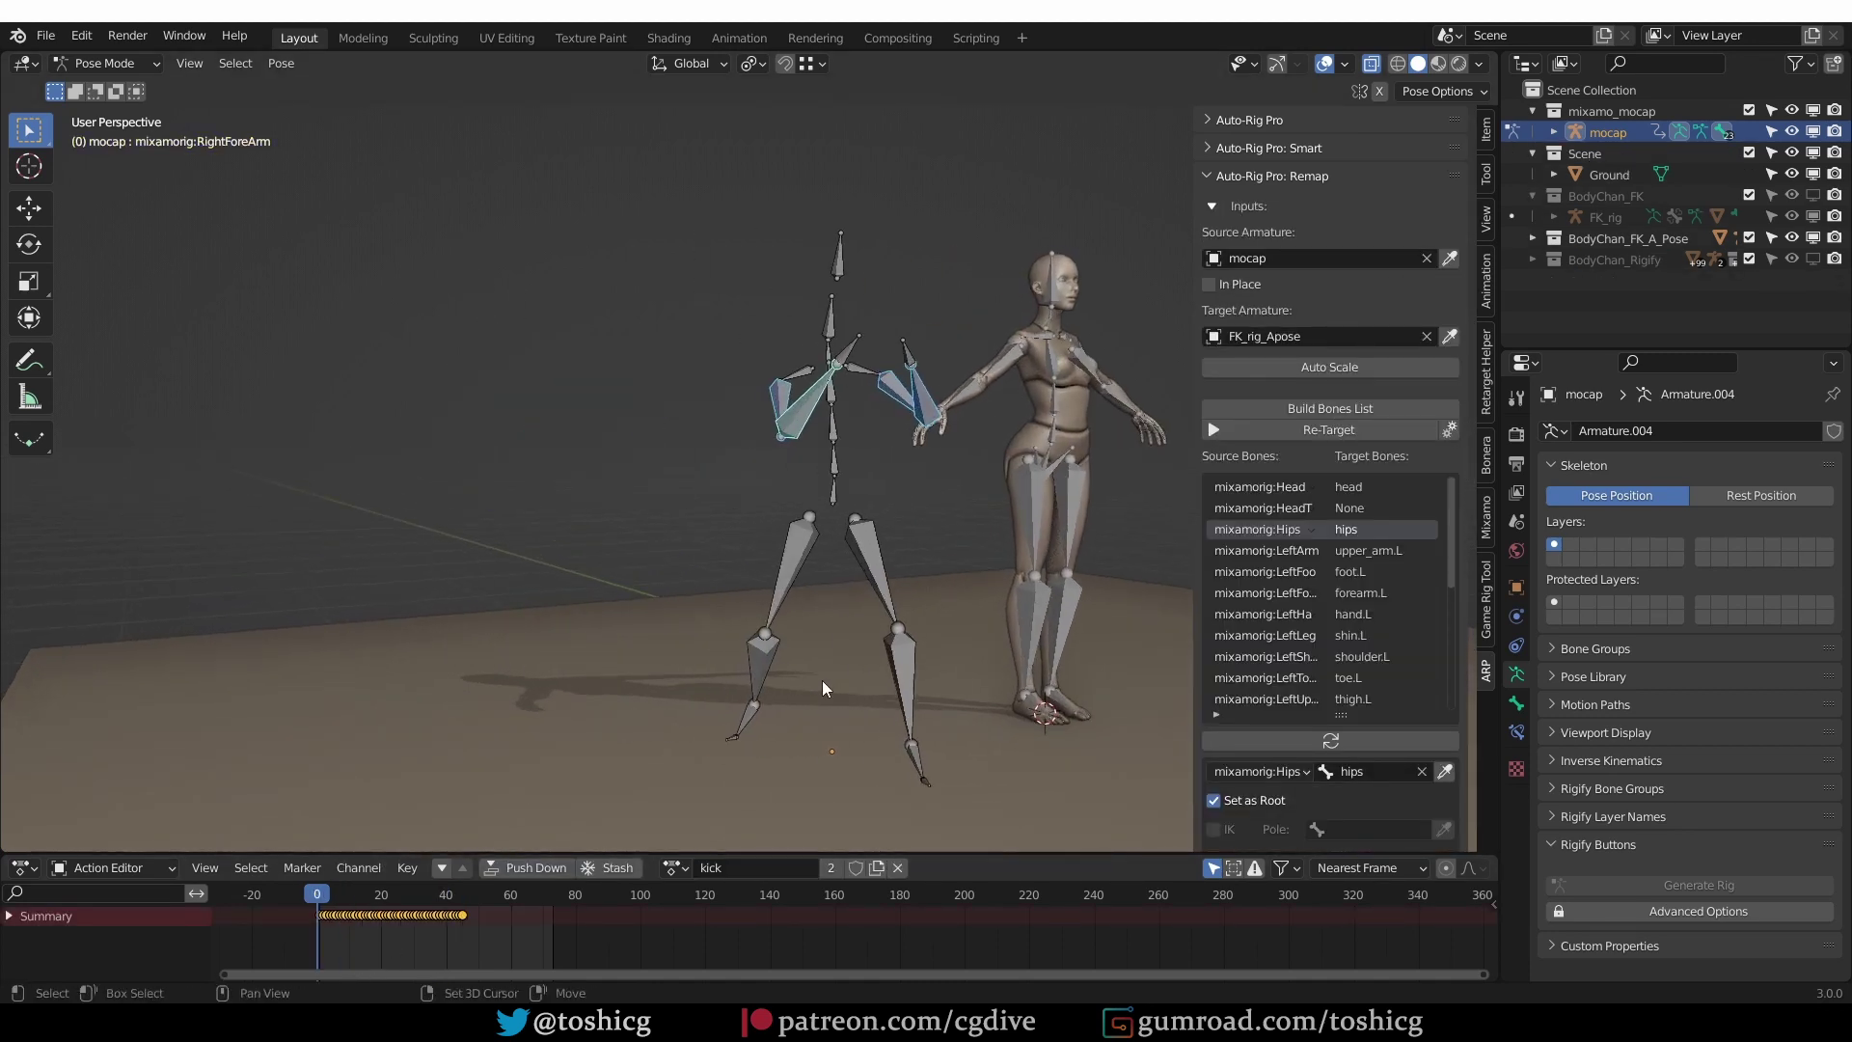
{"action": "middle_click_drag", "start_coordinate": [822, 680], "coordinate": [663, 668]}
{"action": "key", "text": "space"}
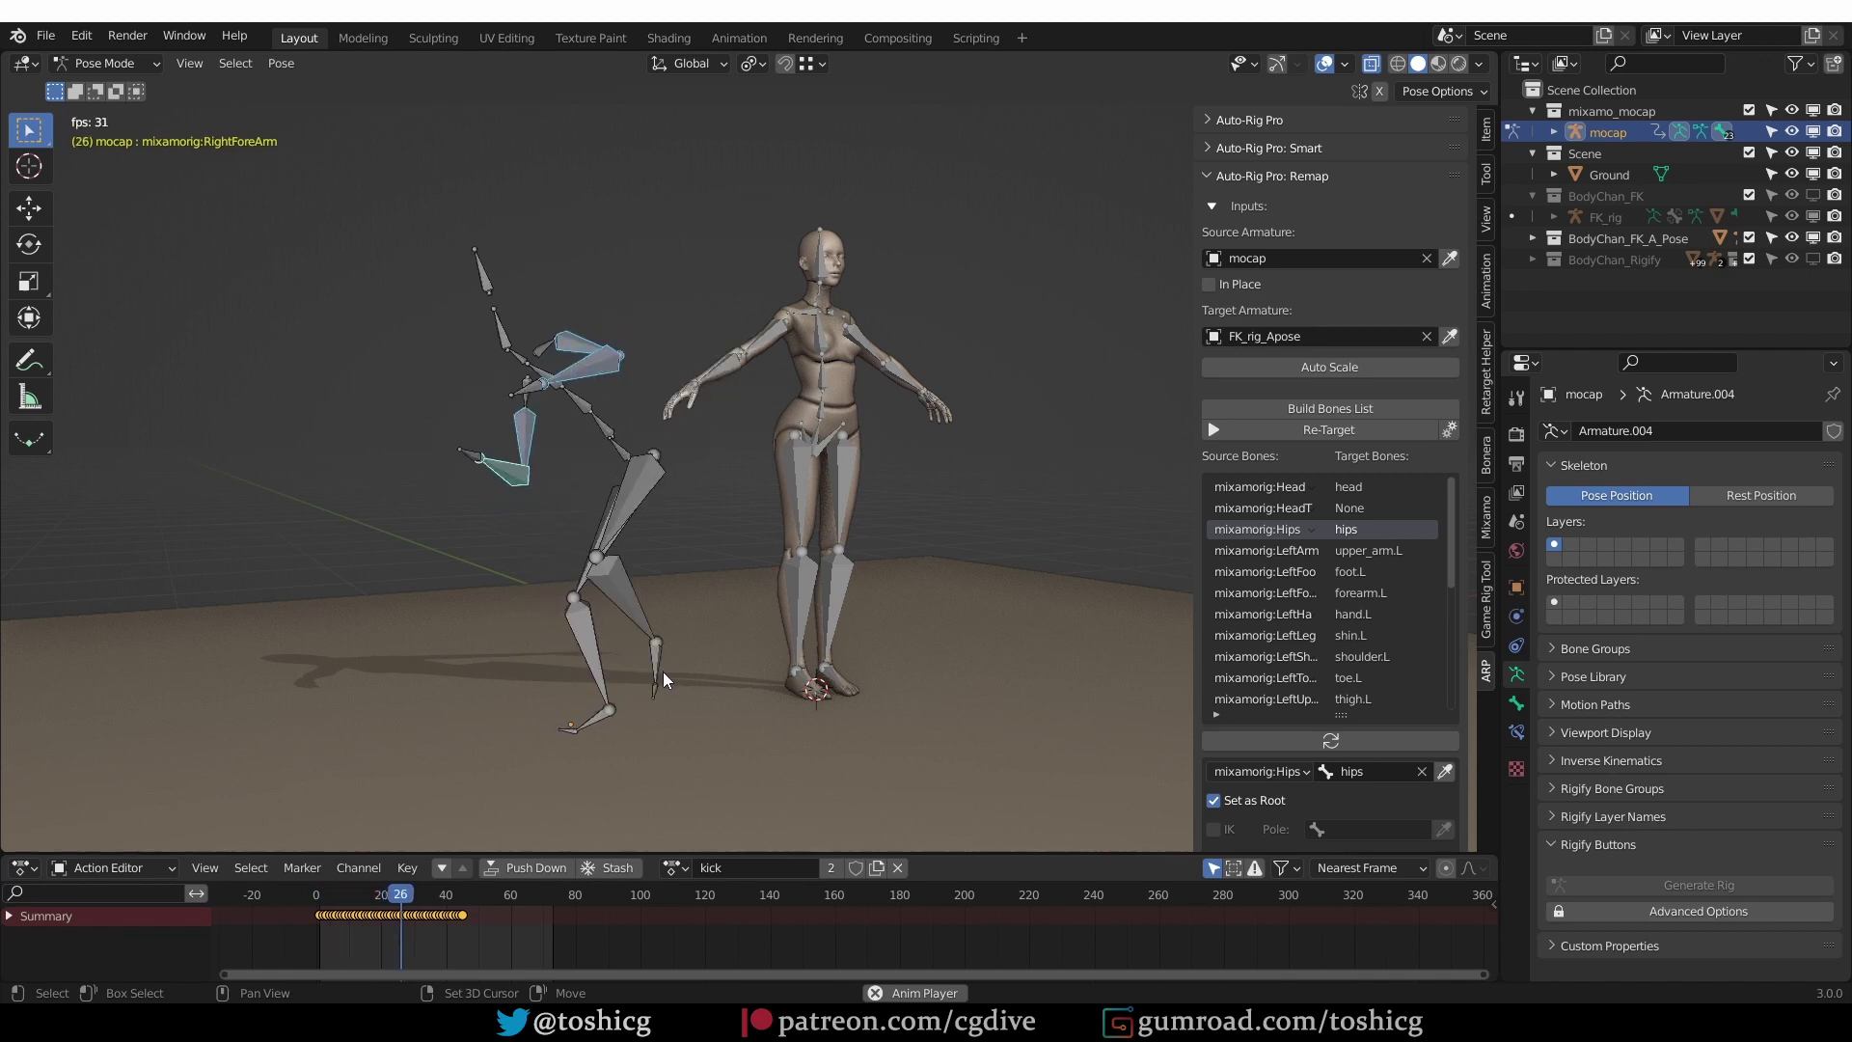
{"action": "key", "text": "space"}
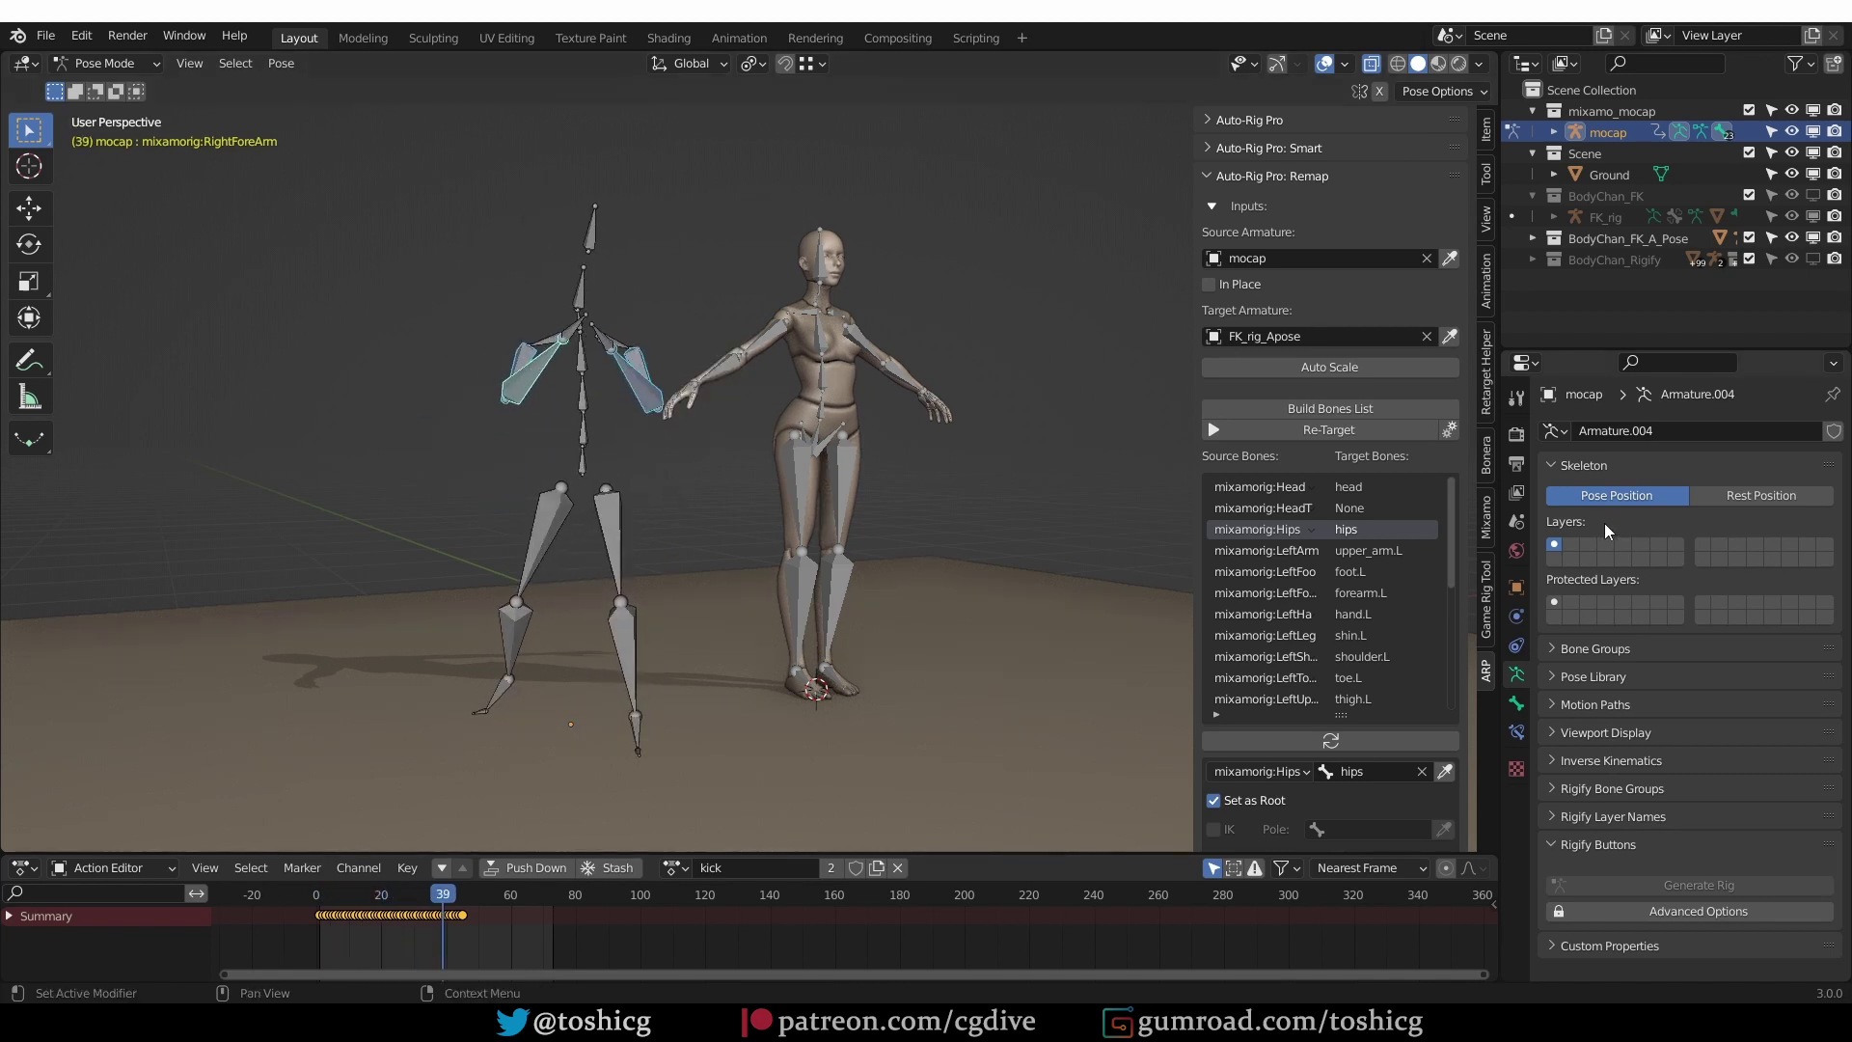
{"action": "left_click", "coordinate": [1756, 496]}
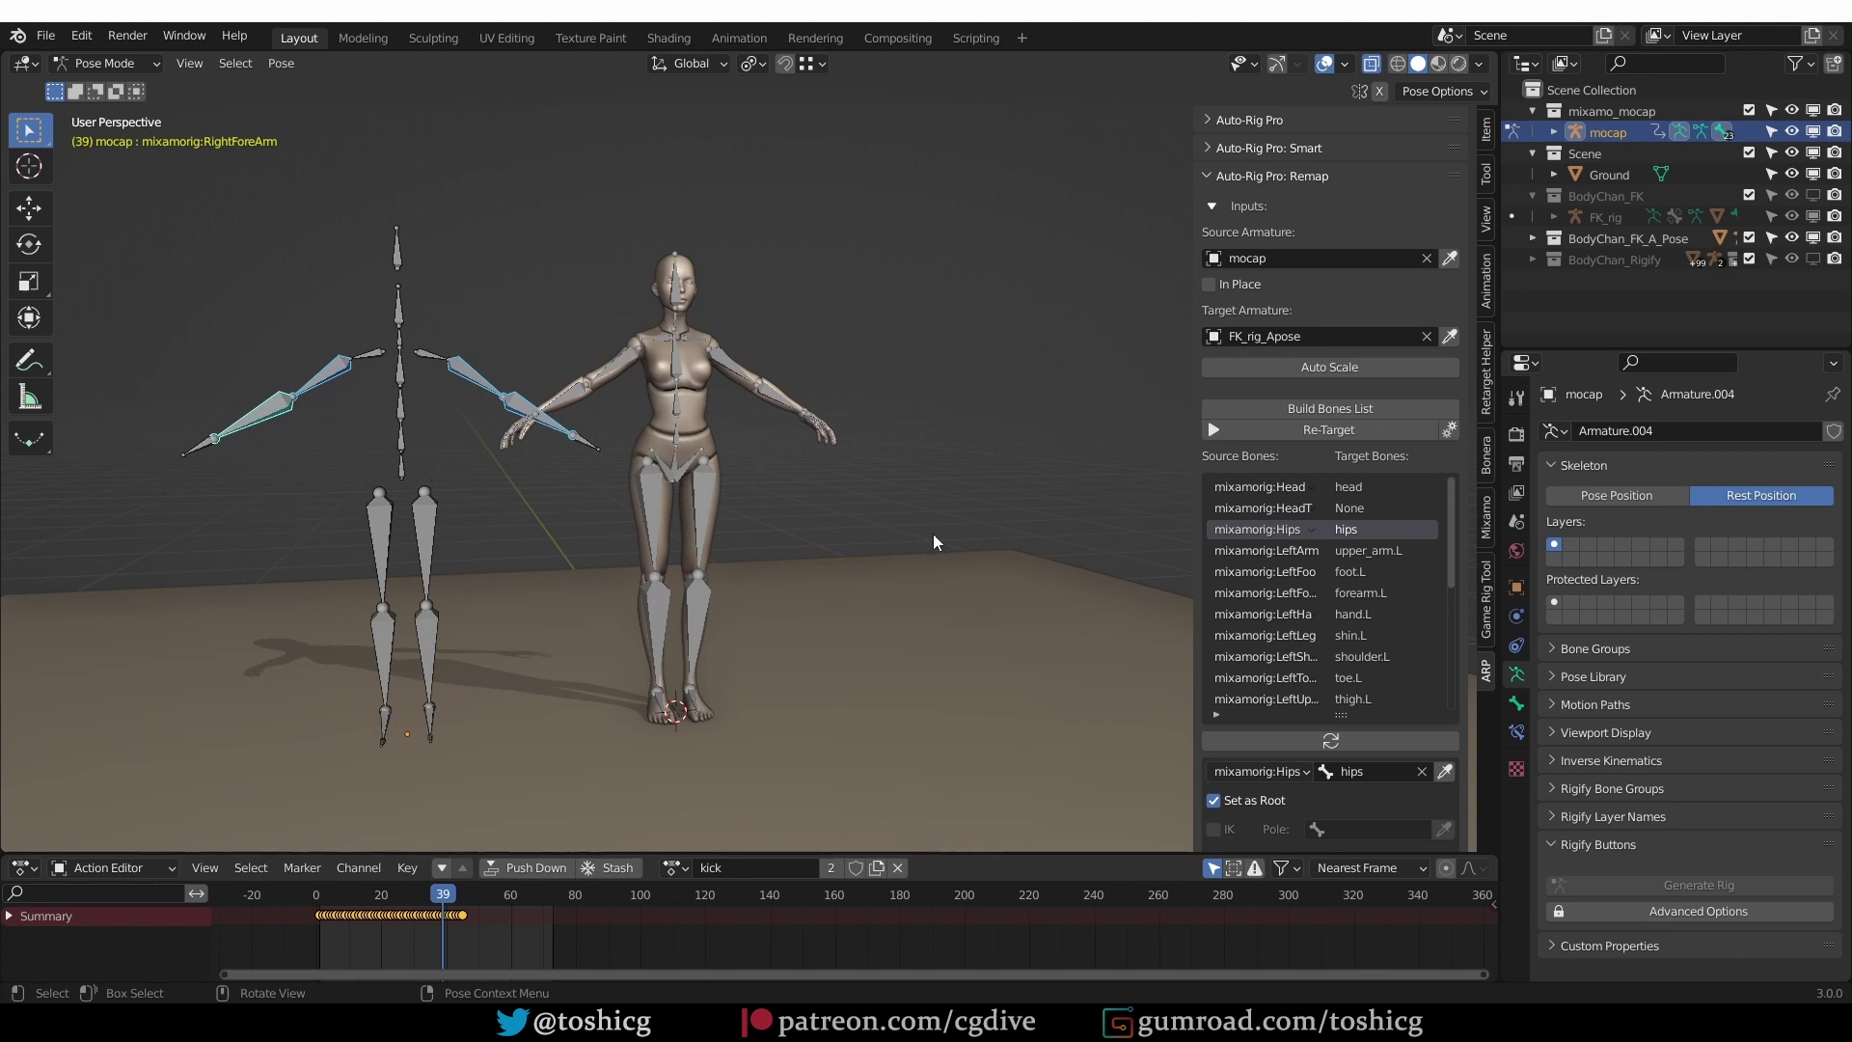
{"action": "left_click", "coordinate": [1631, 495]}
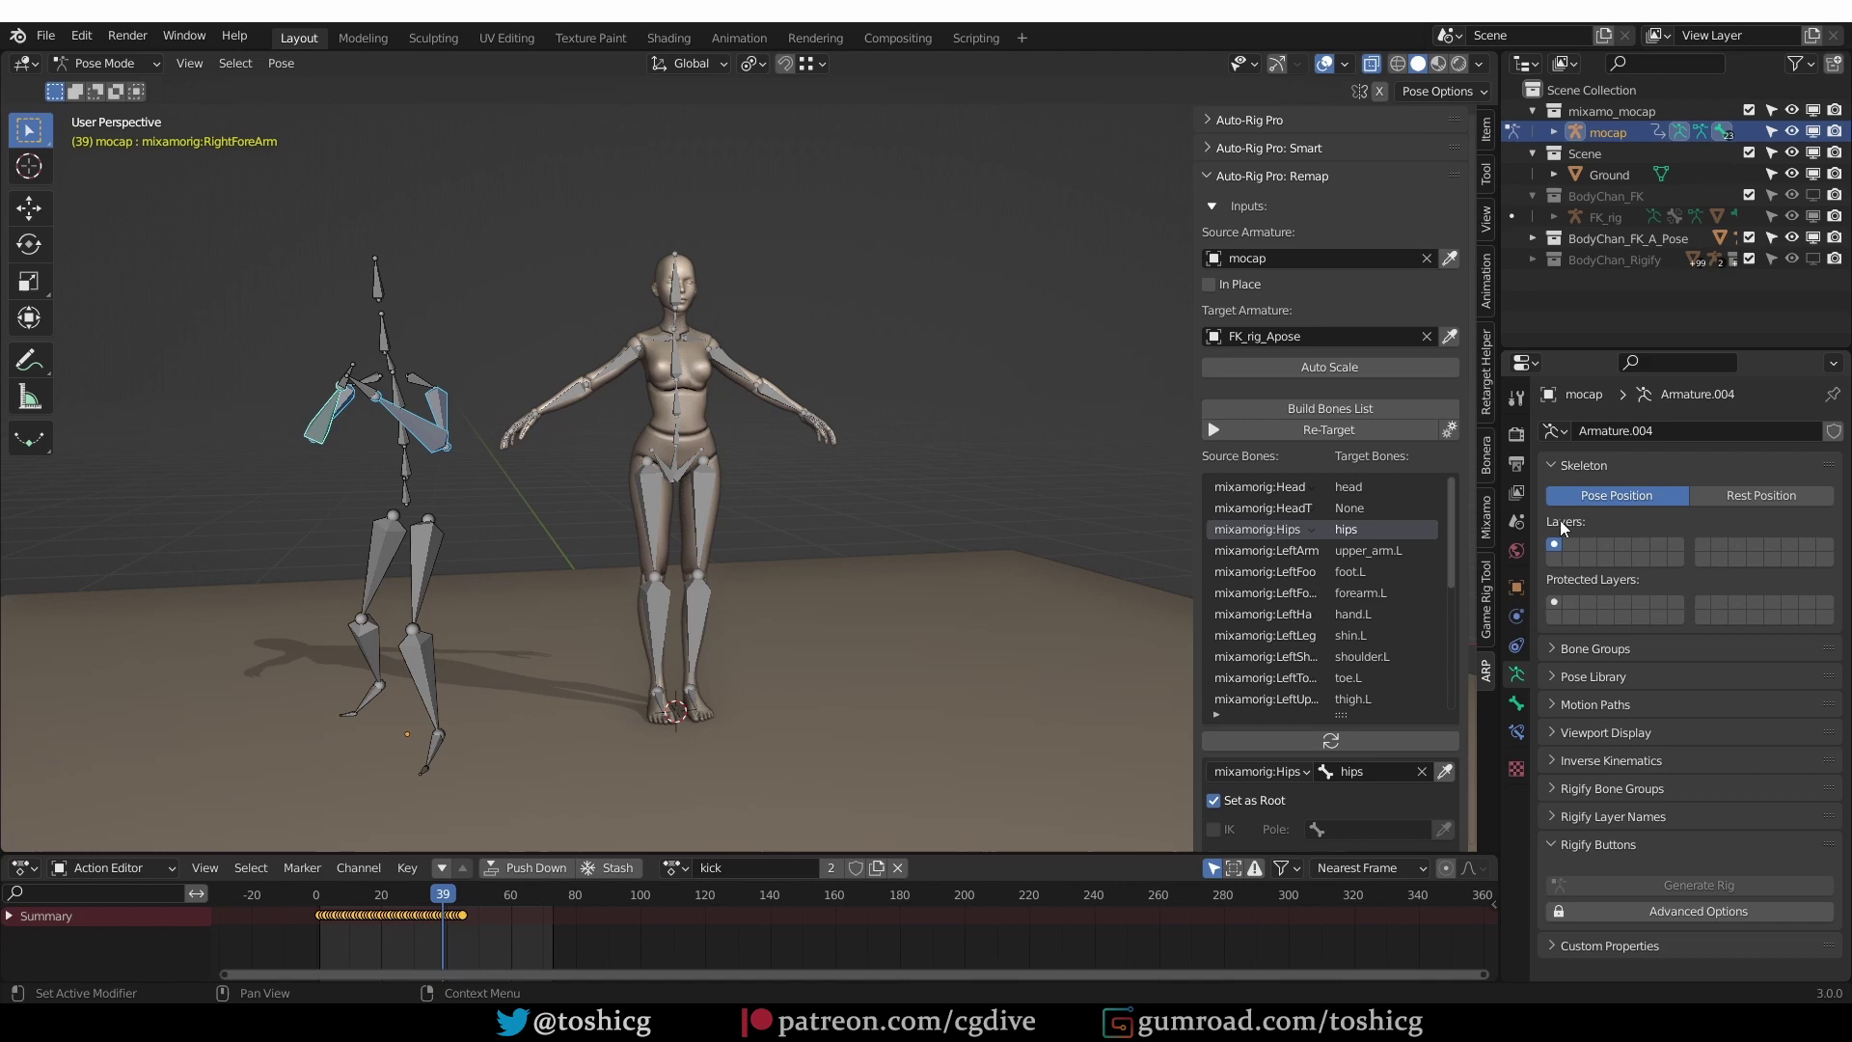
Retarget the kick action onto FK_rig_Apose for frames 1 to 45 and play back the result
{"action": "left_click", "coordinate": [1314, 432]}
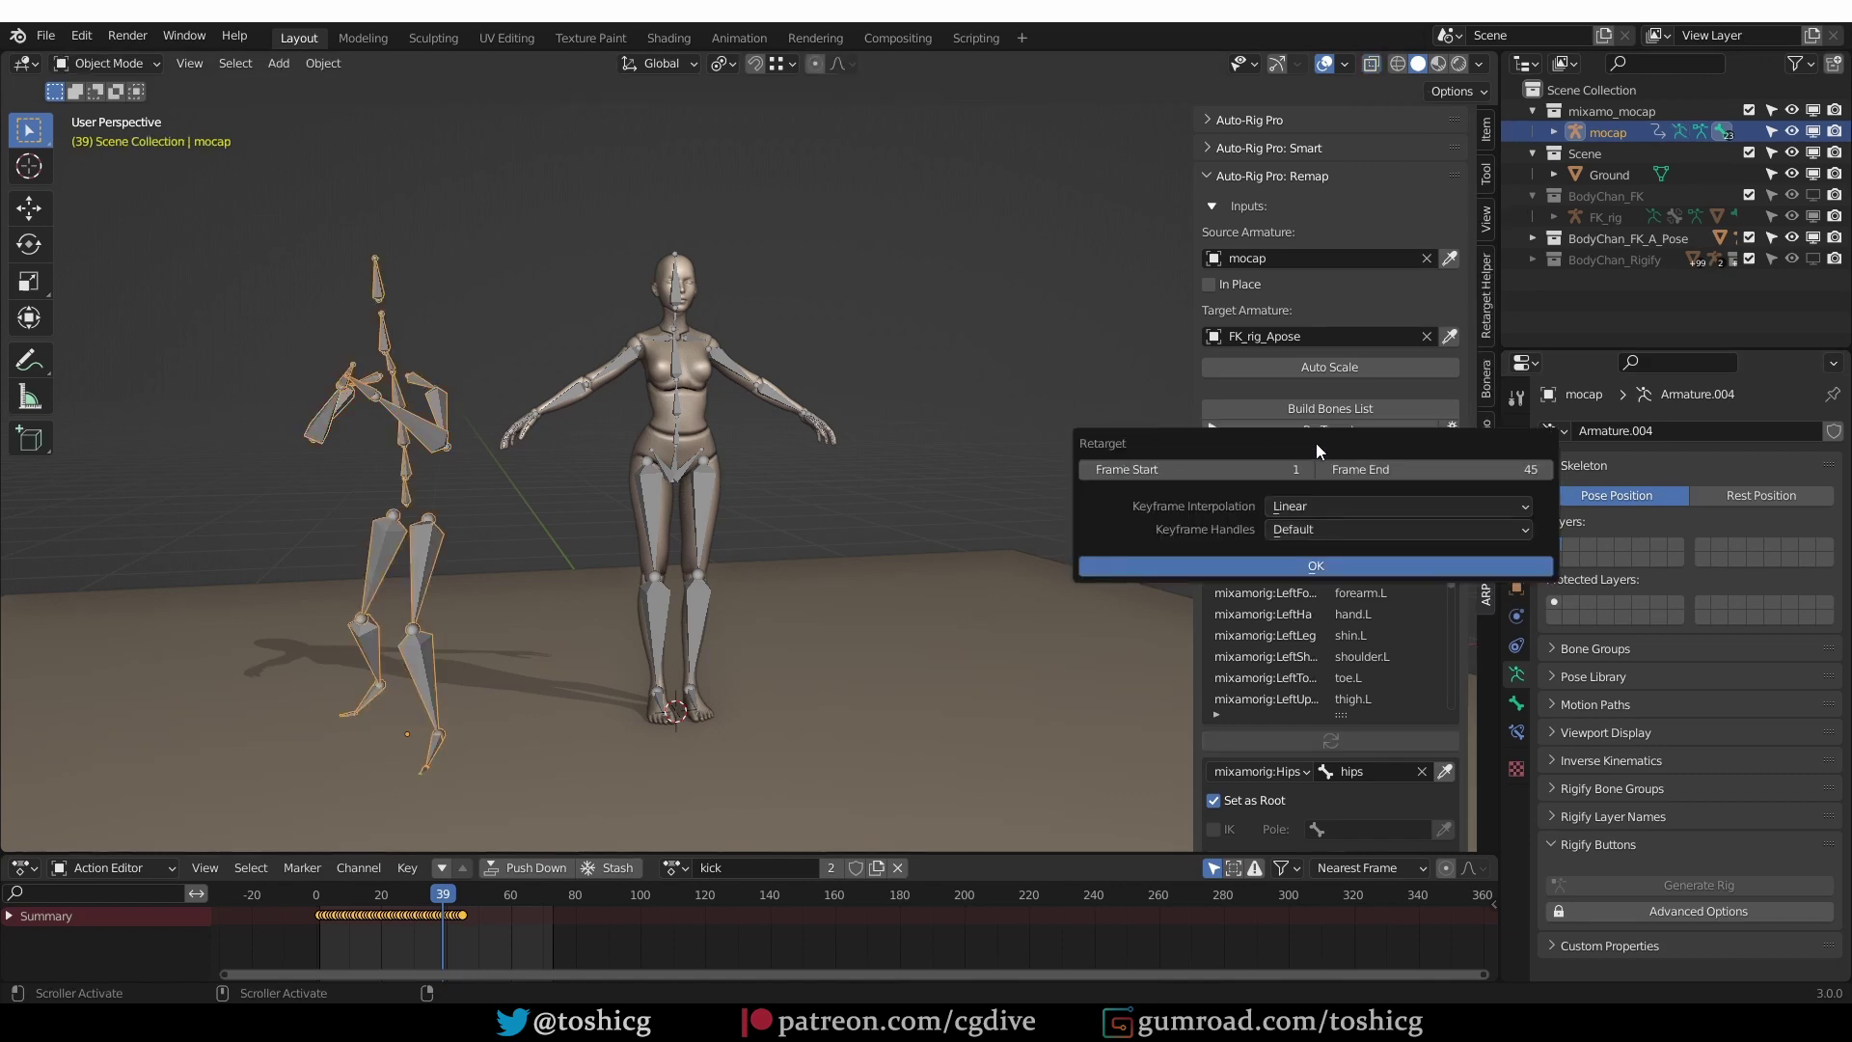
{"action": "left_click", "coordinate": [1274, 564]}
{"action": "left_click", "coordinate": [319, 894]}
{"action": "key", "text": "space"}
{"action": "middle_click_drag", "start_coordinate": [567, 768], "coordinate": [661, 687]}
{"action": "left_click", "coordinate": [318, 893]}
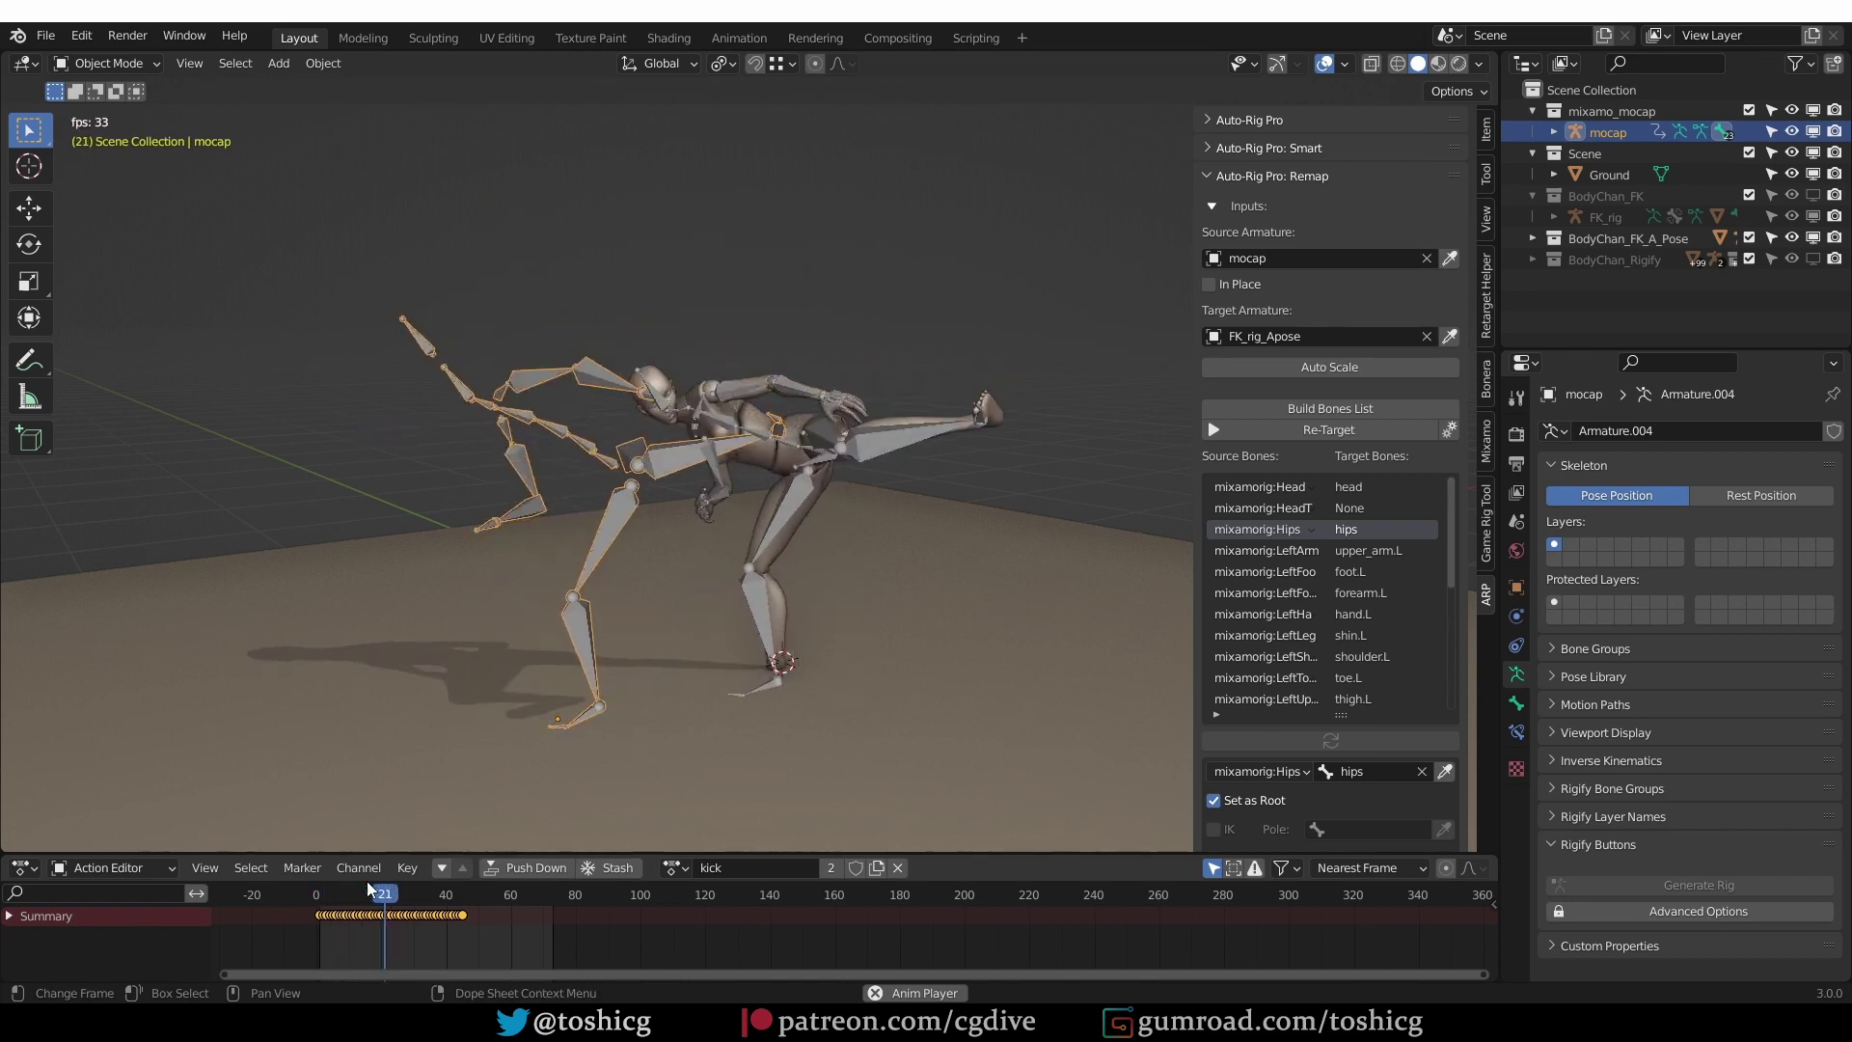
{"action": "key", "text": "Escape"}
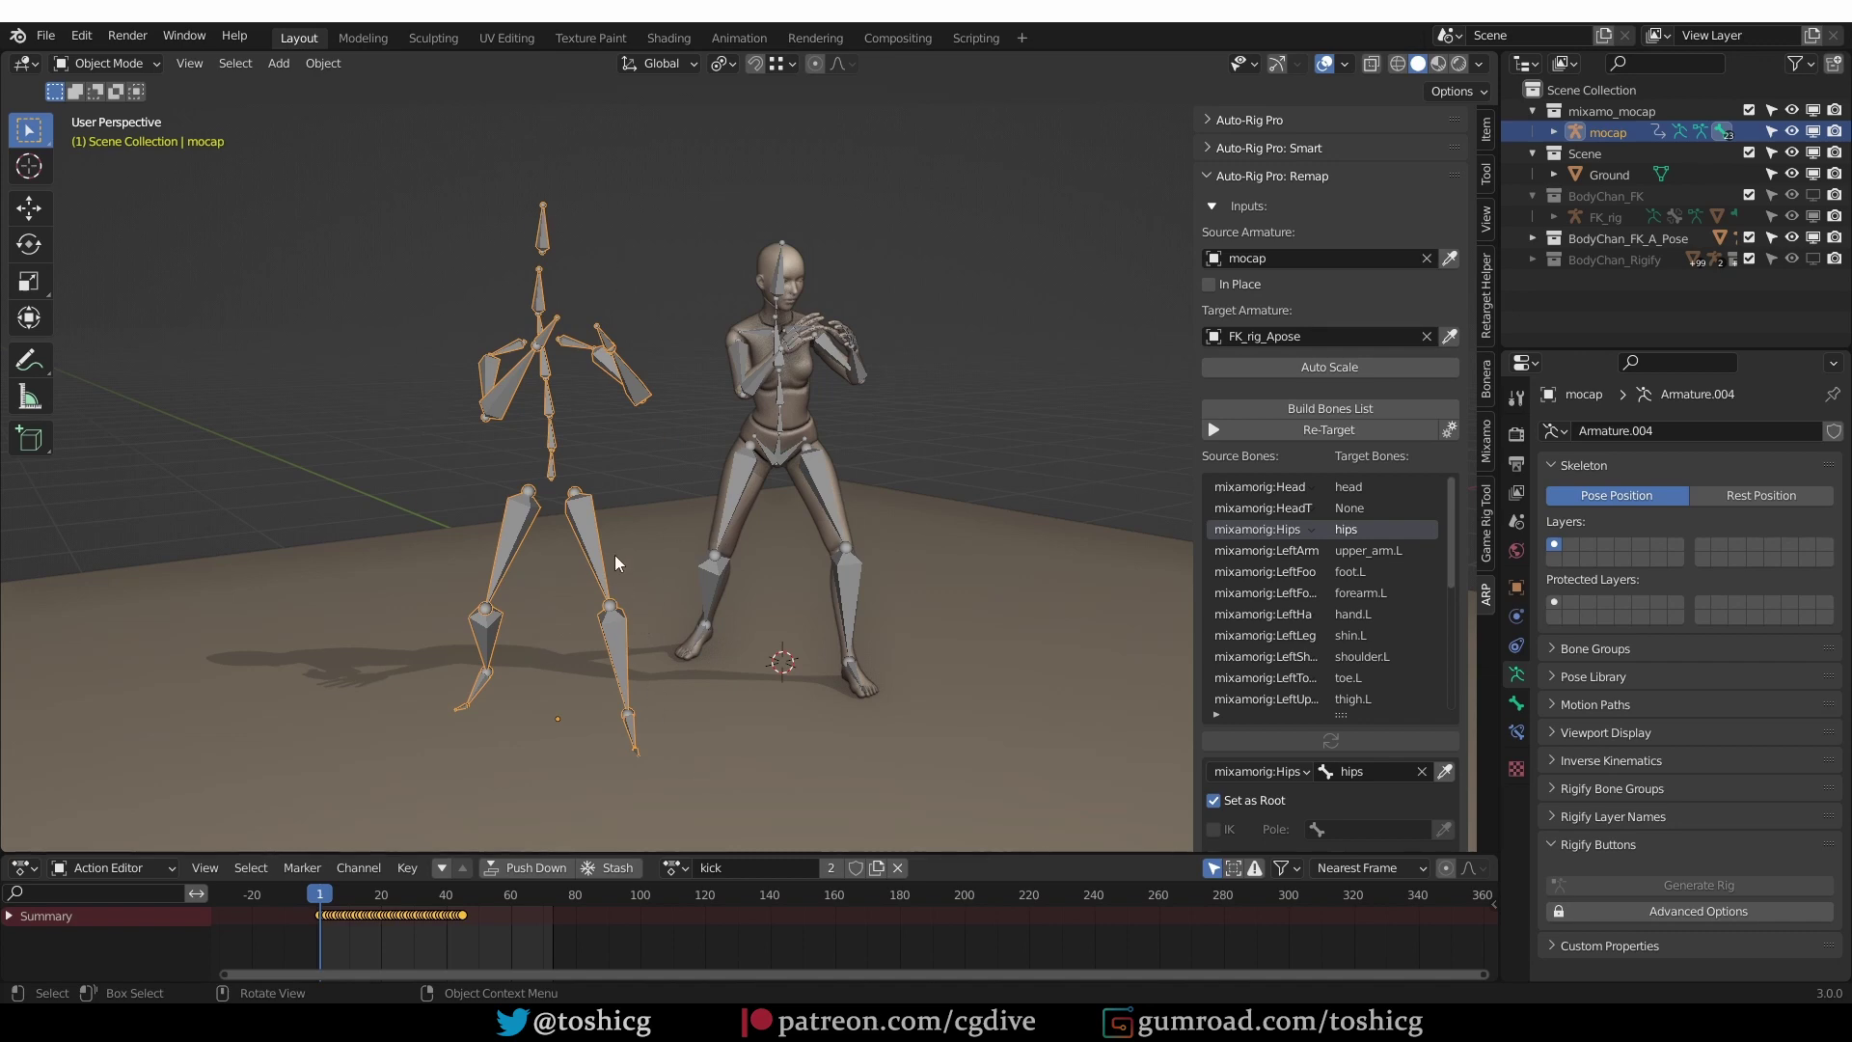
Switch the mocap armature's action to jumping_jacks and scrub to frame 16 to inspect the arms
{"action": "left_click", "coordinate": [677, 867]}
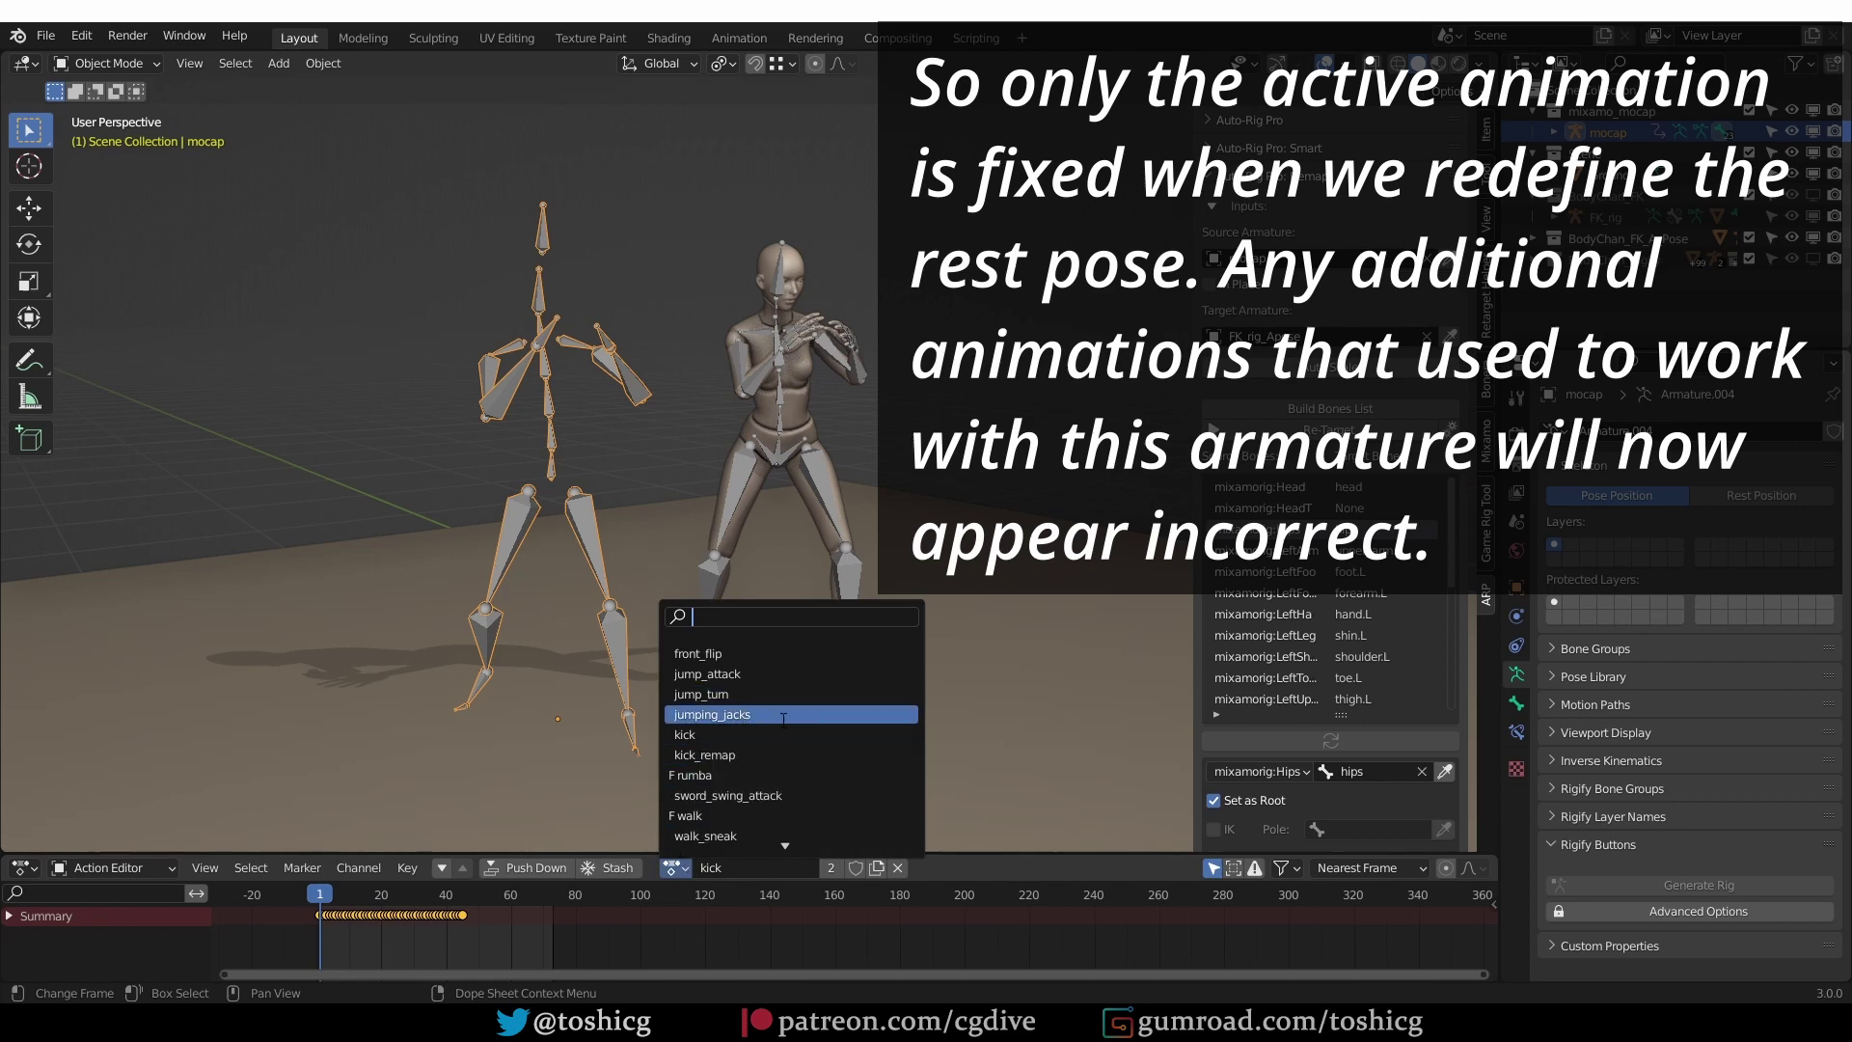
{"action": "left_click", "coordinate": [779, 714]}
{"action": "middle_click_drag", "start_coordinate": [602, 572], "coordinate": [546, 583]}
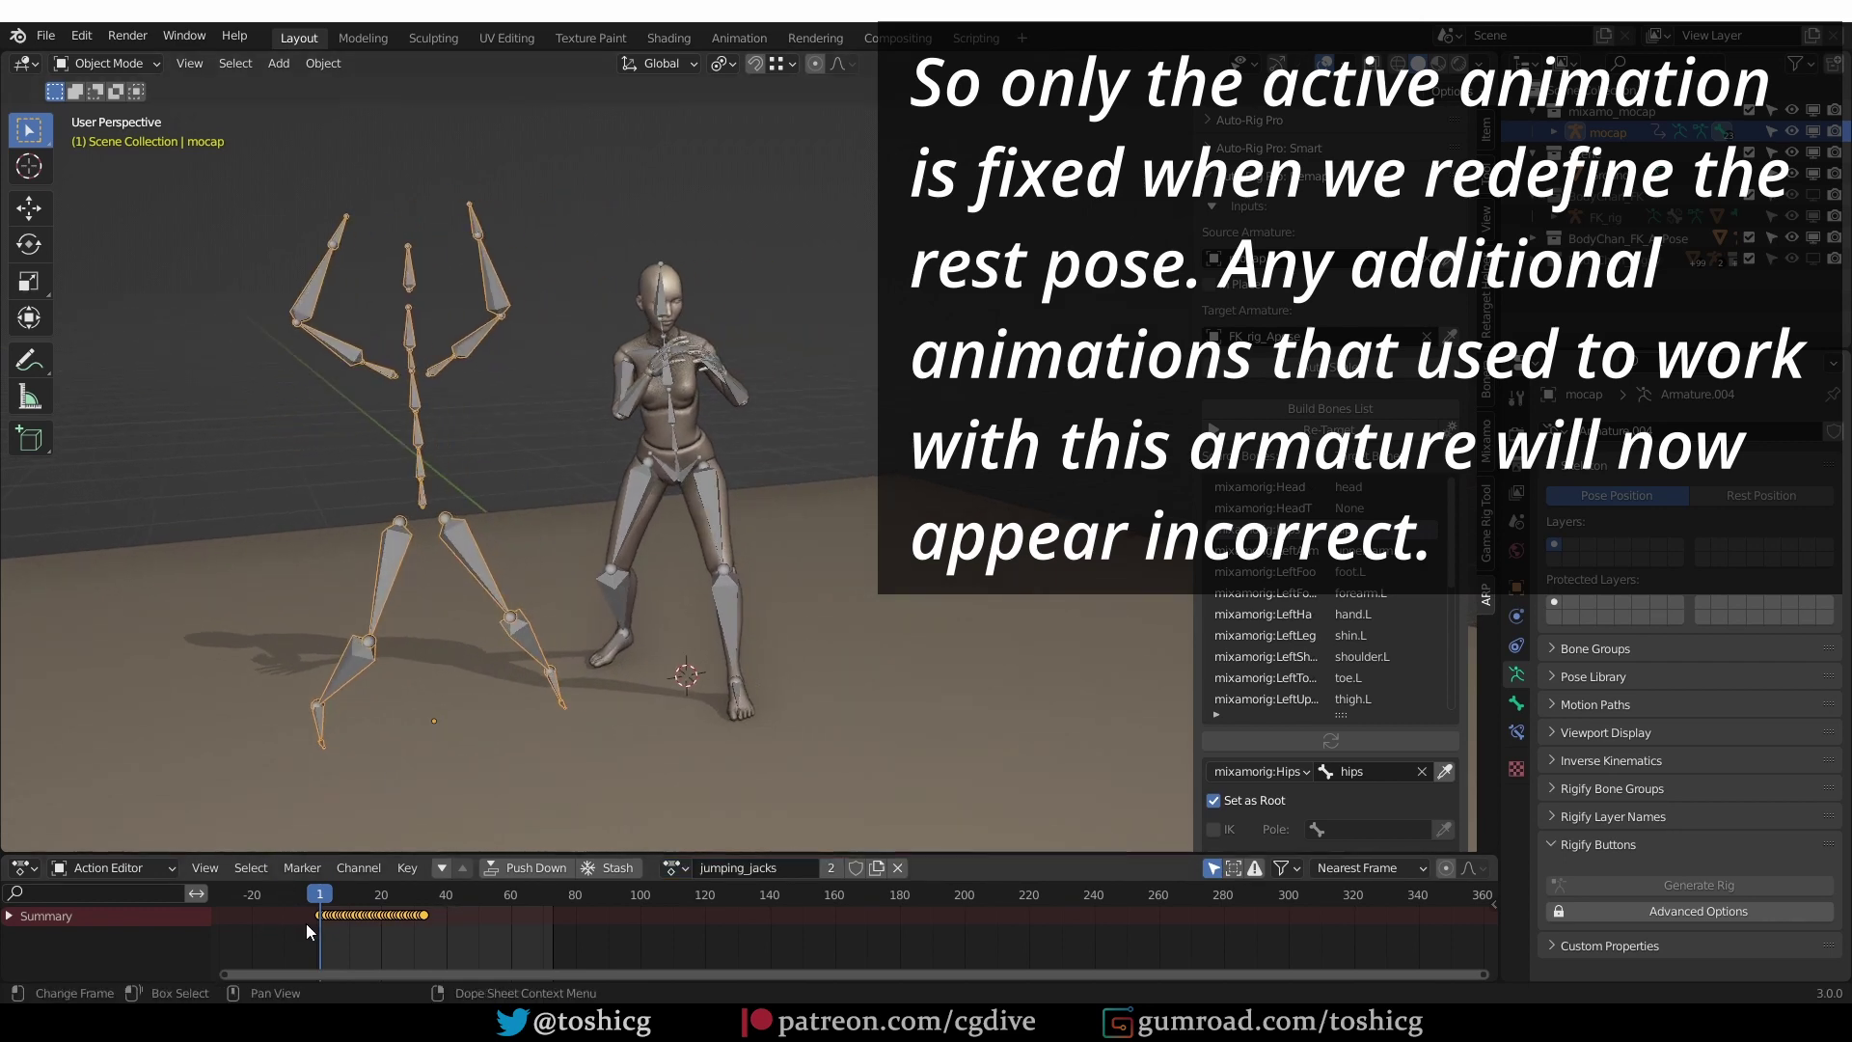
{"action": "left_click_drag", "start_coordinate": [328, 901], "coordinate": [368, 819]}
{"action": "middle_click_drag", "start_coordinate": [449, 440], "coordinate": [415, 428]}
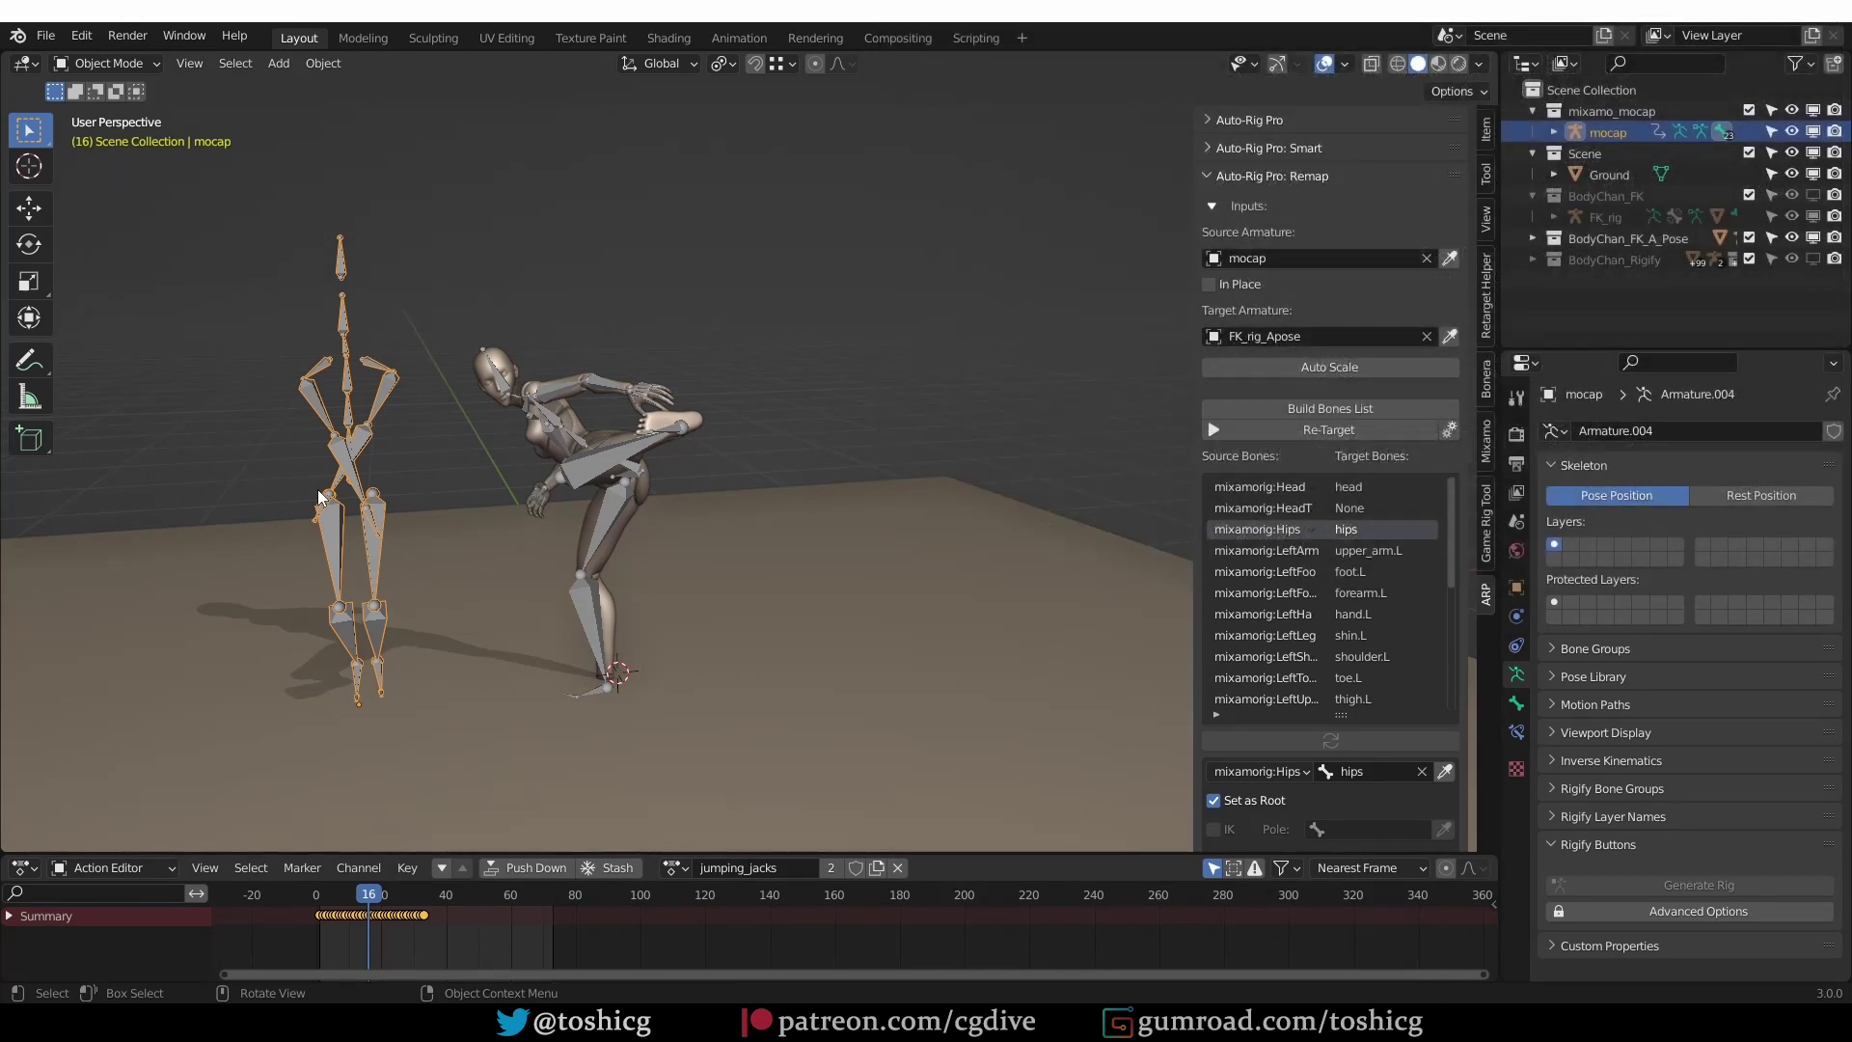
Retarget the jumping_jacks action onto FK_rig_Apose and scrub to frame 30 to check the motion
{"action": "left_click", "coordinate": [1293, 432]}
{"action": "middle_click_drag", "start_coordinate": [632, 603], "coordinate": [614, 590]}
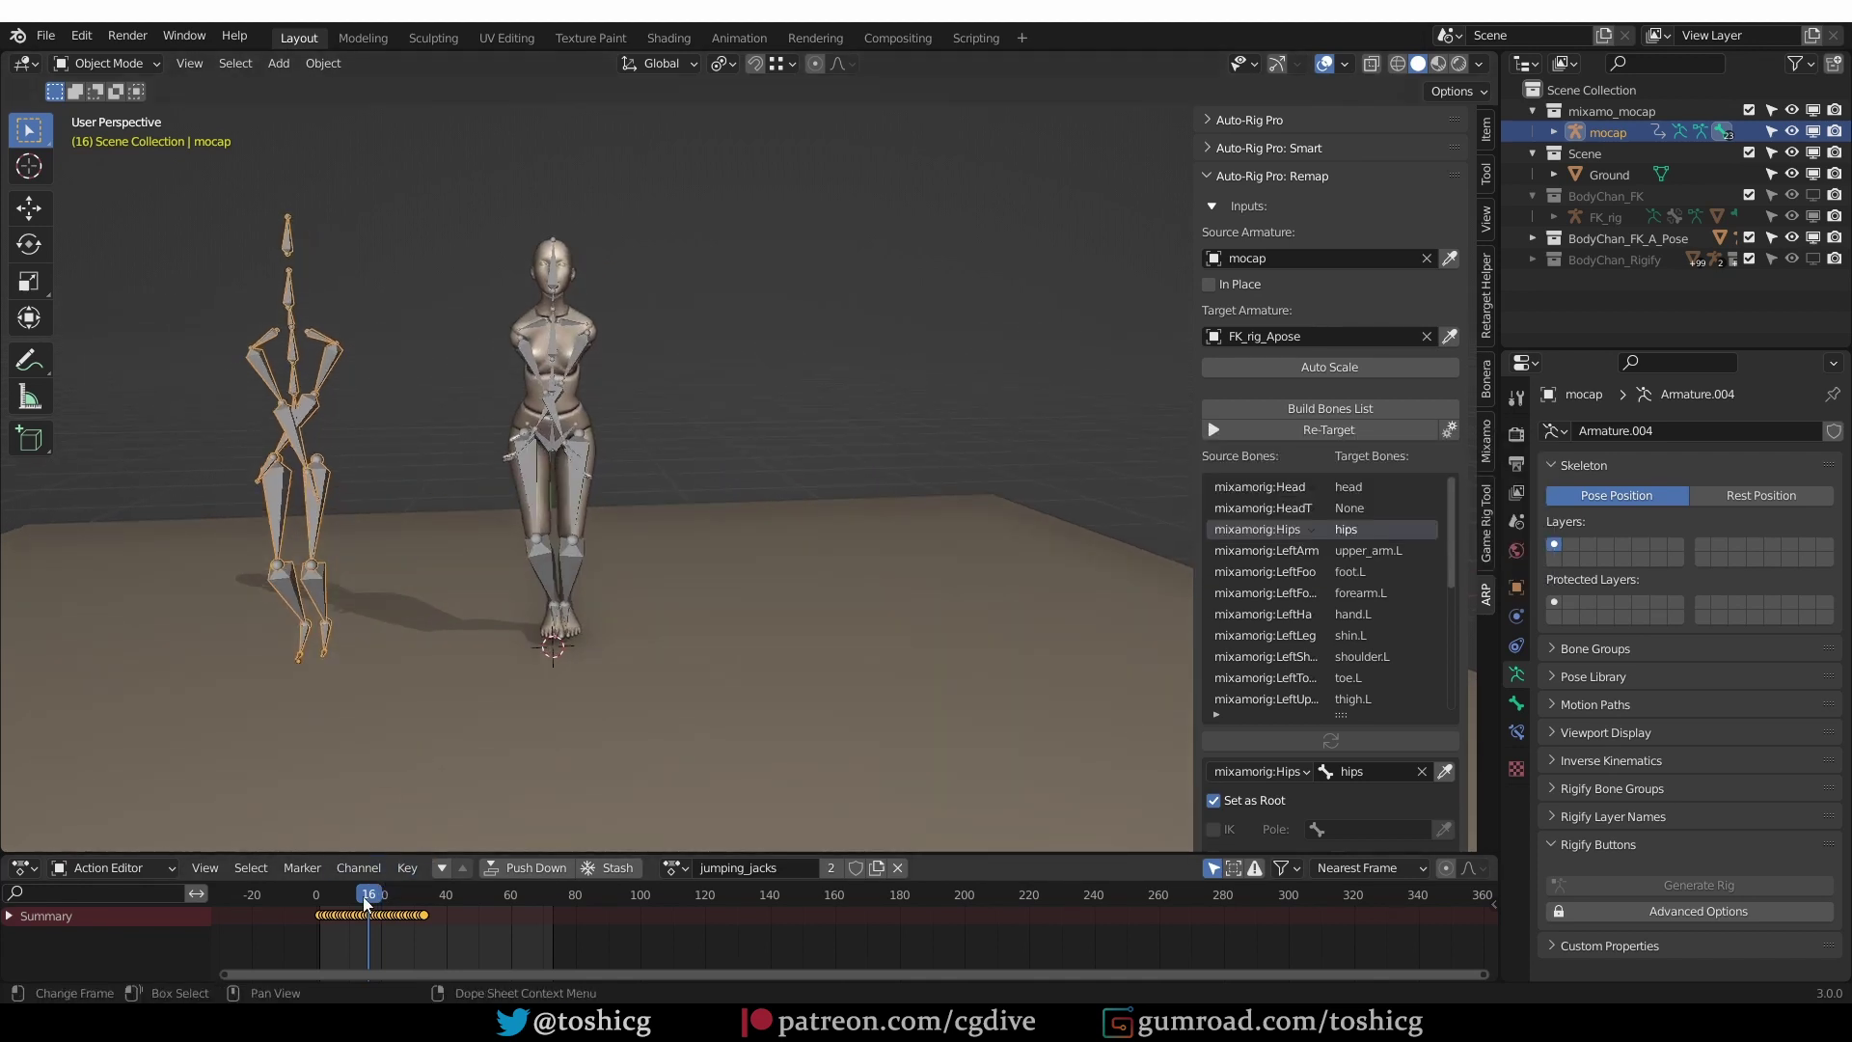
{"action": "left_click_drag", "start_coordinate": [364, 895], "coordinate": [414, 902]}
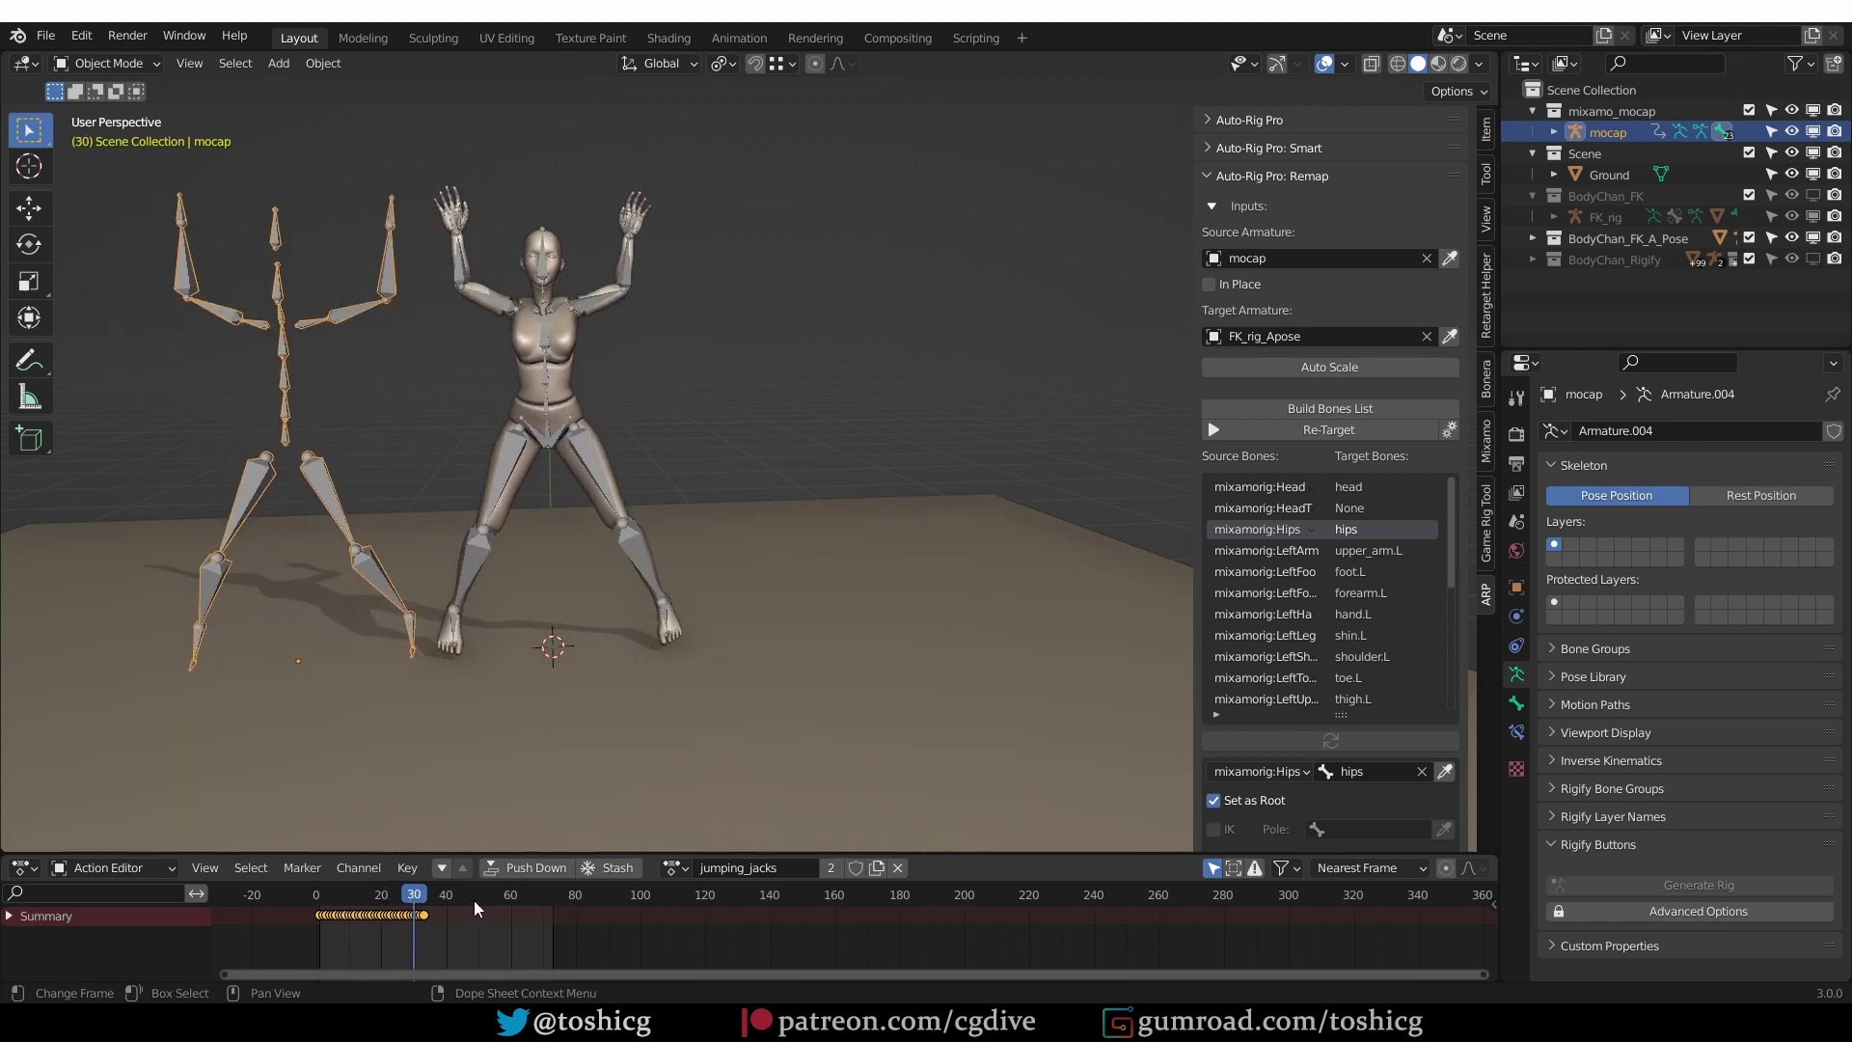
Duplicate the mocap armature and place the copy about 0.99 m away along the negative X axis
{"action": "scroll", "coordinate": [444, 616], "scroll_direction": "down", "scroll_amount": 2}
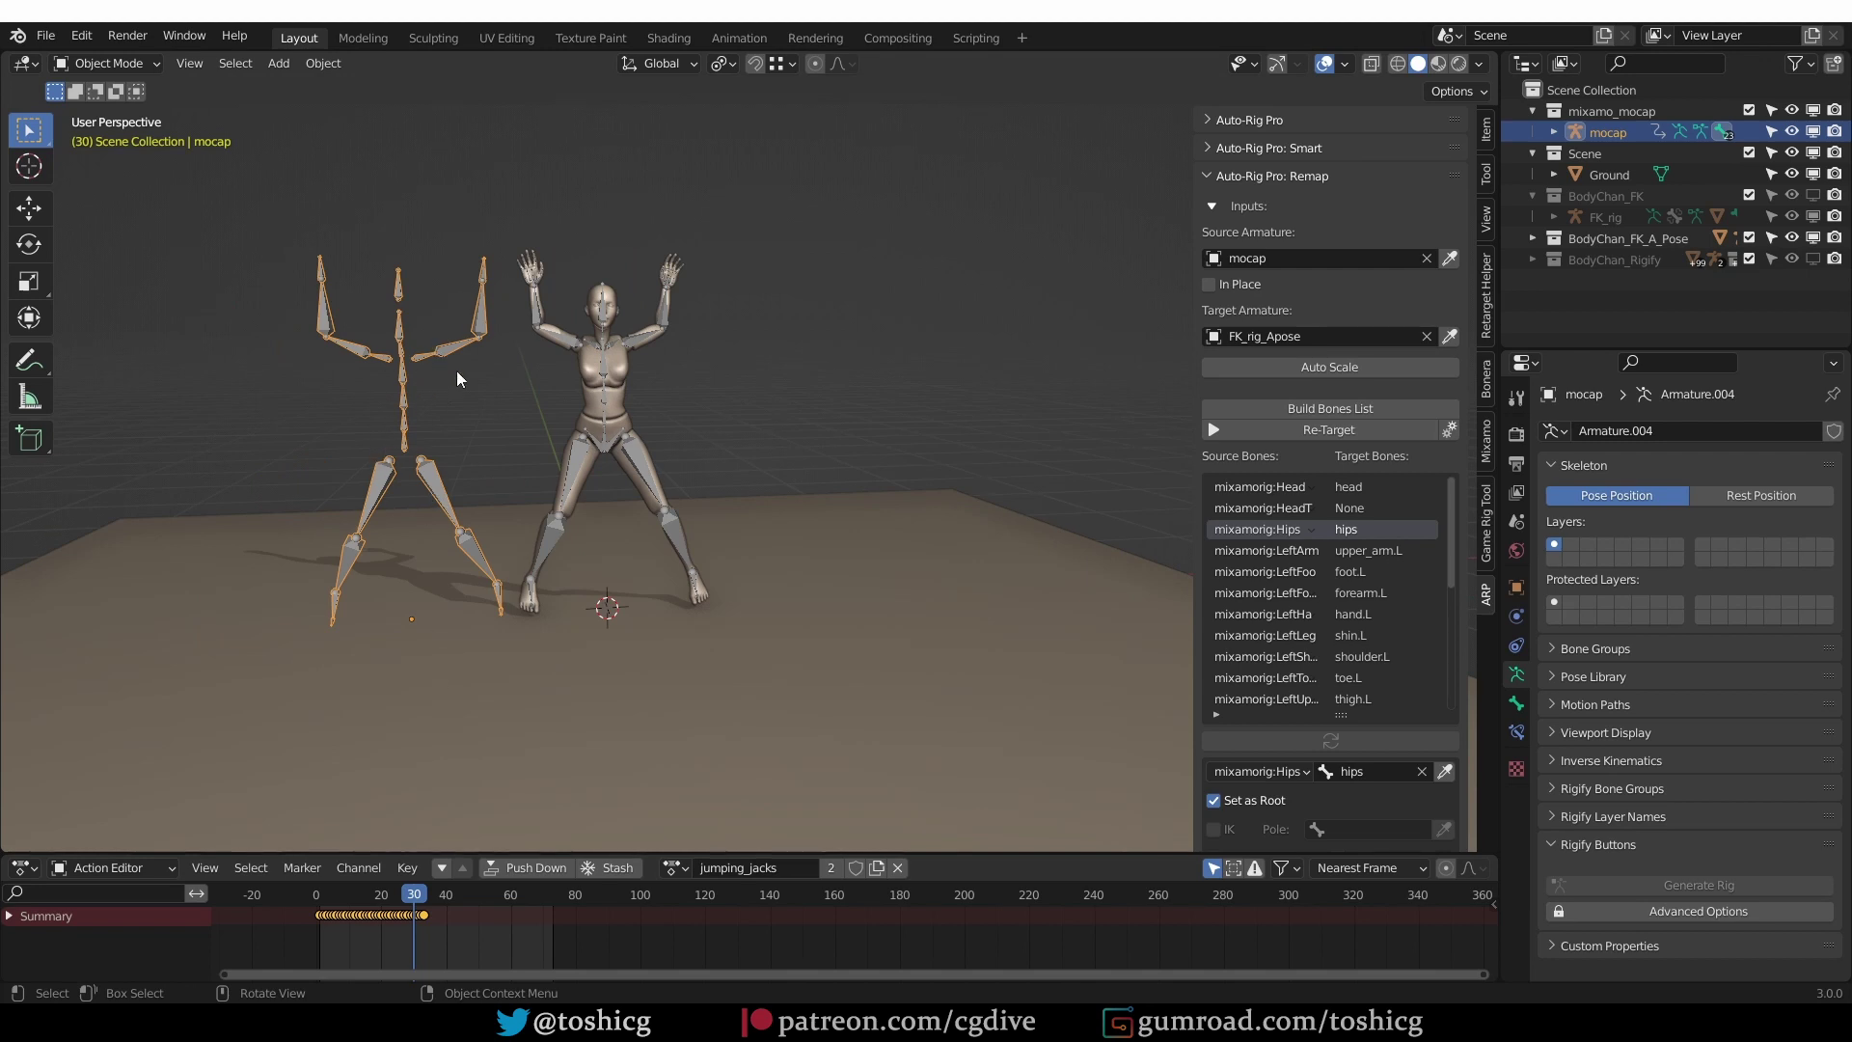
{"action": "key", "text": "shift+d"}
{"action": "key", "text": "x"}
{"action": "left_click", "coordinate": [242, 449]}
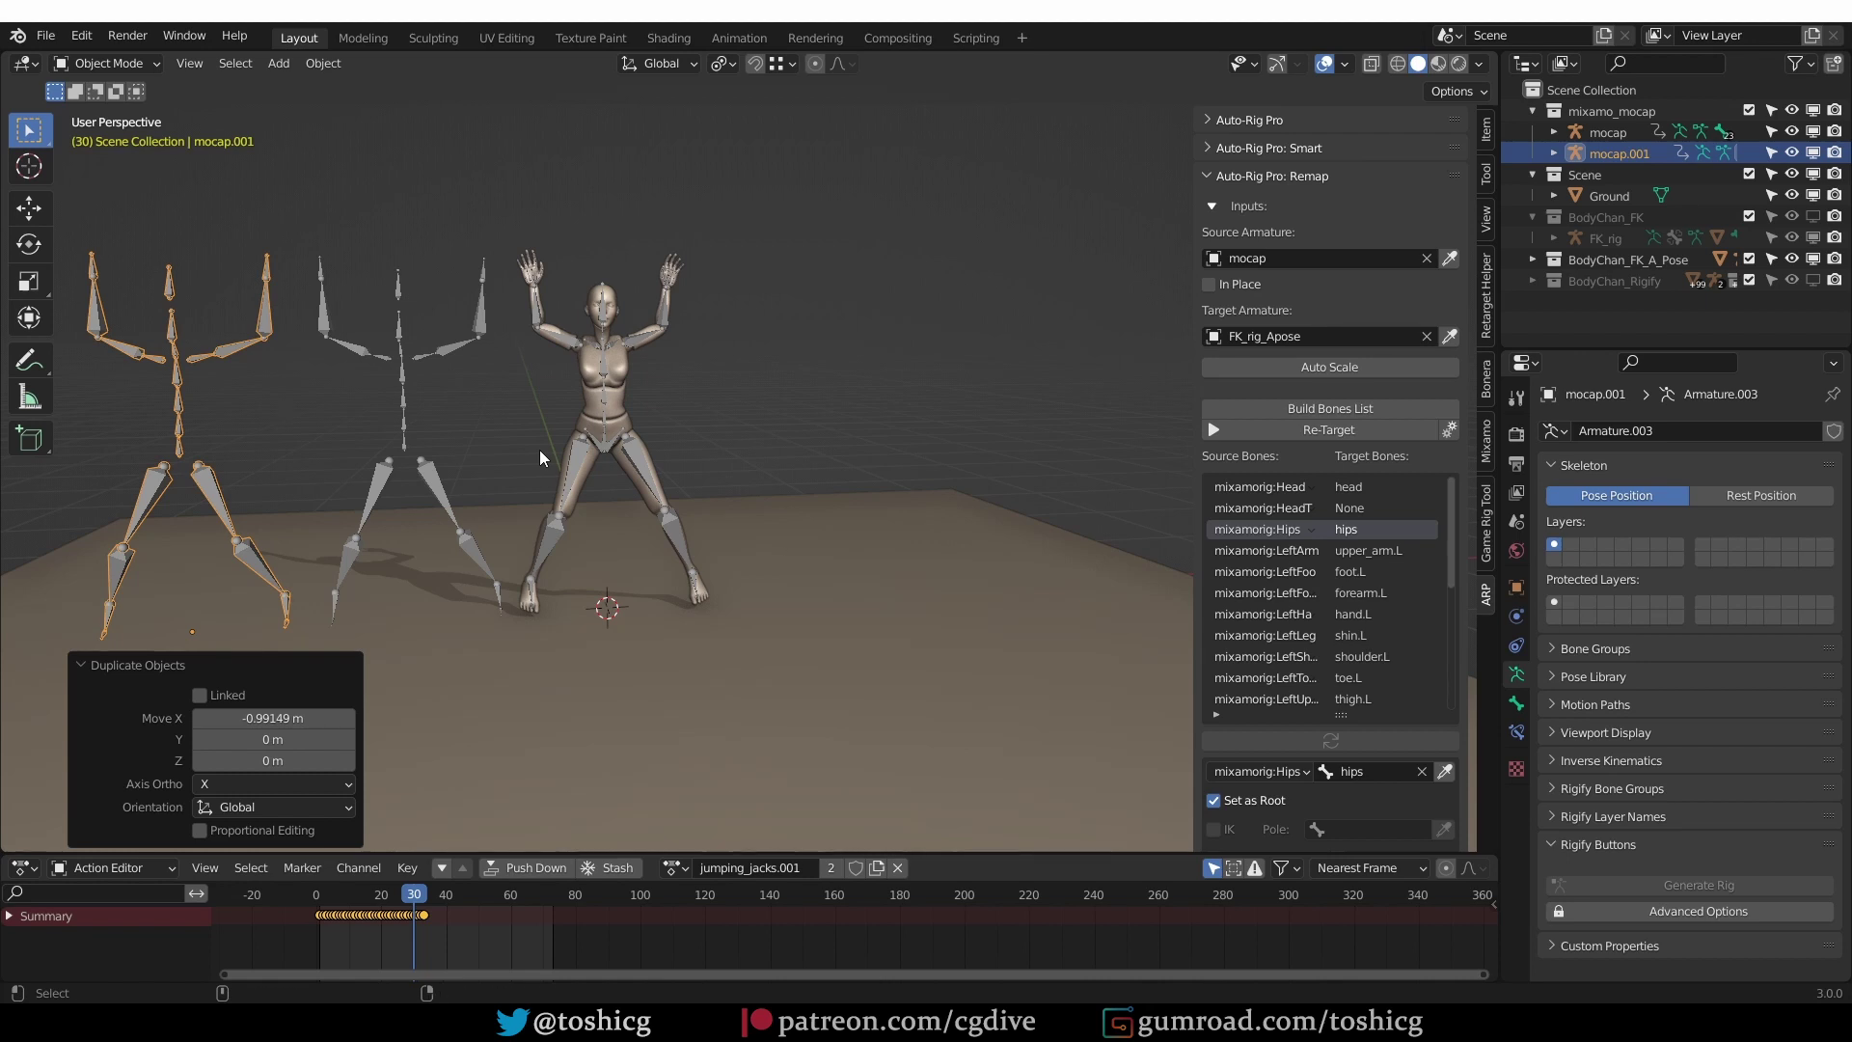
Revert the scene through the undo history to the Pose Position entry just before Redefine Rest Pose
{"action": "key", "text": "ctrl+alt+z"}
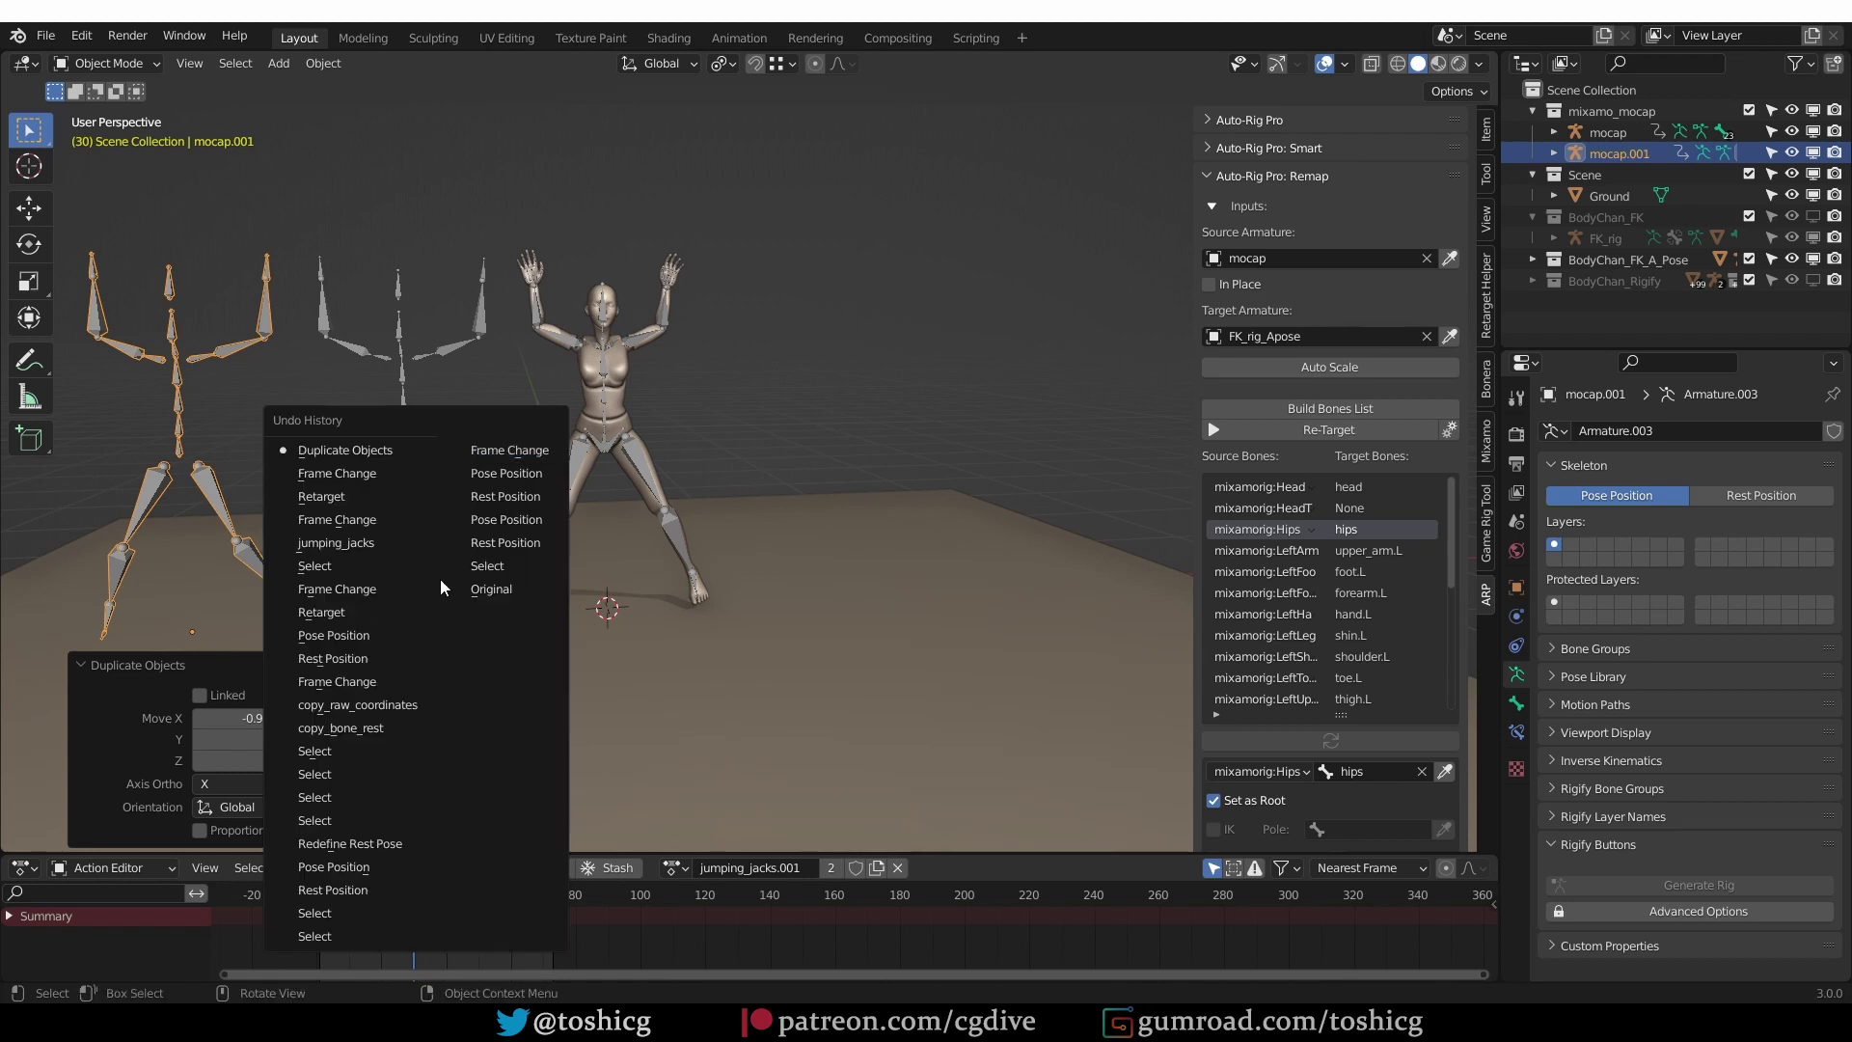
{"action": "left_click", "coordinate": [386, 868]}
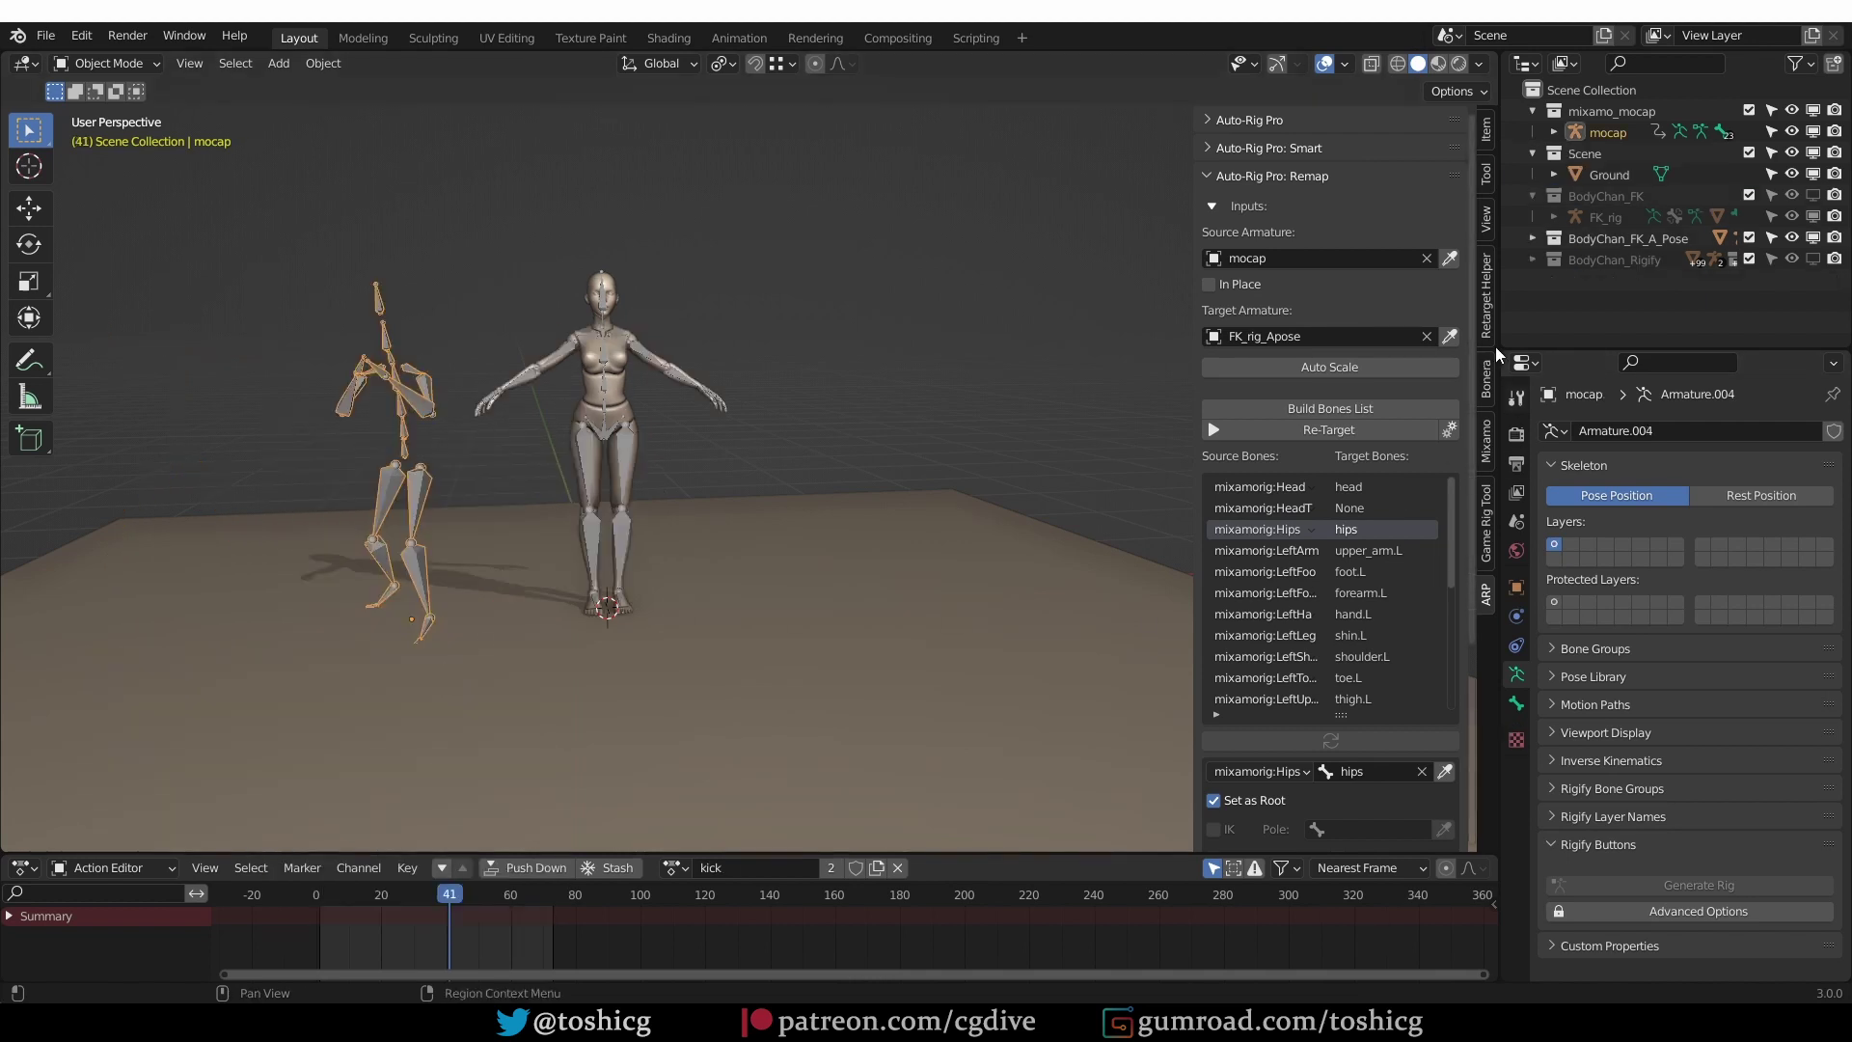
Start redefining the mocap armature's rest pose from its actual rest pose, with Preserve enabled
{"action": "scroll", "coordinate": [1332, 482], "scroll_direction": "down", "scroll_amount": 7}
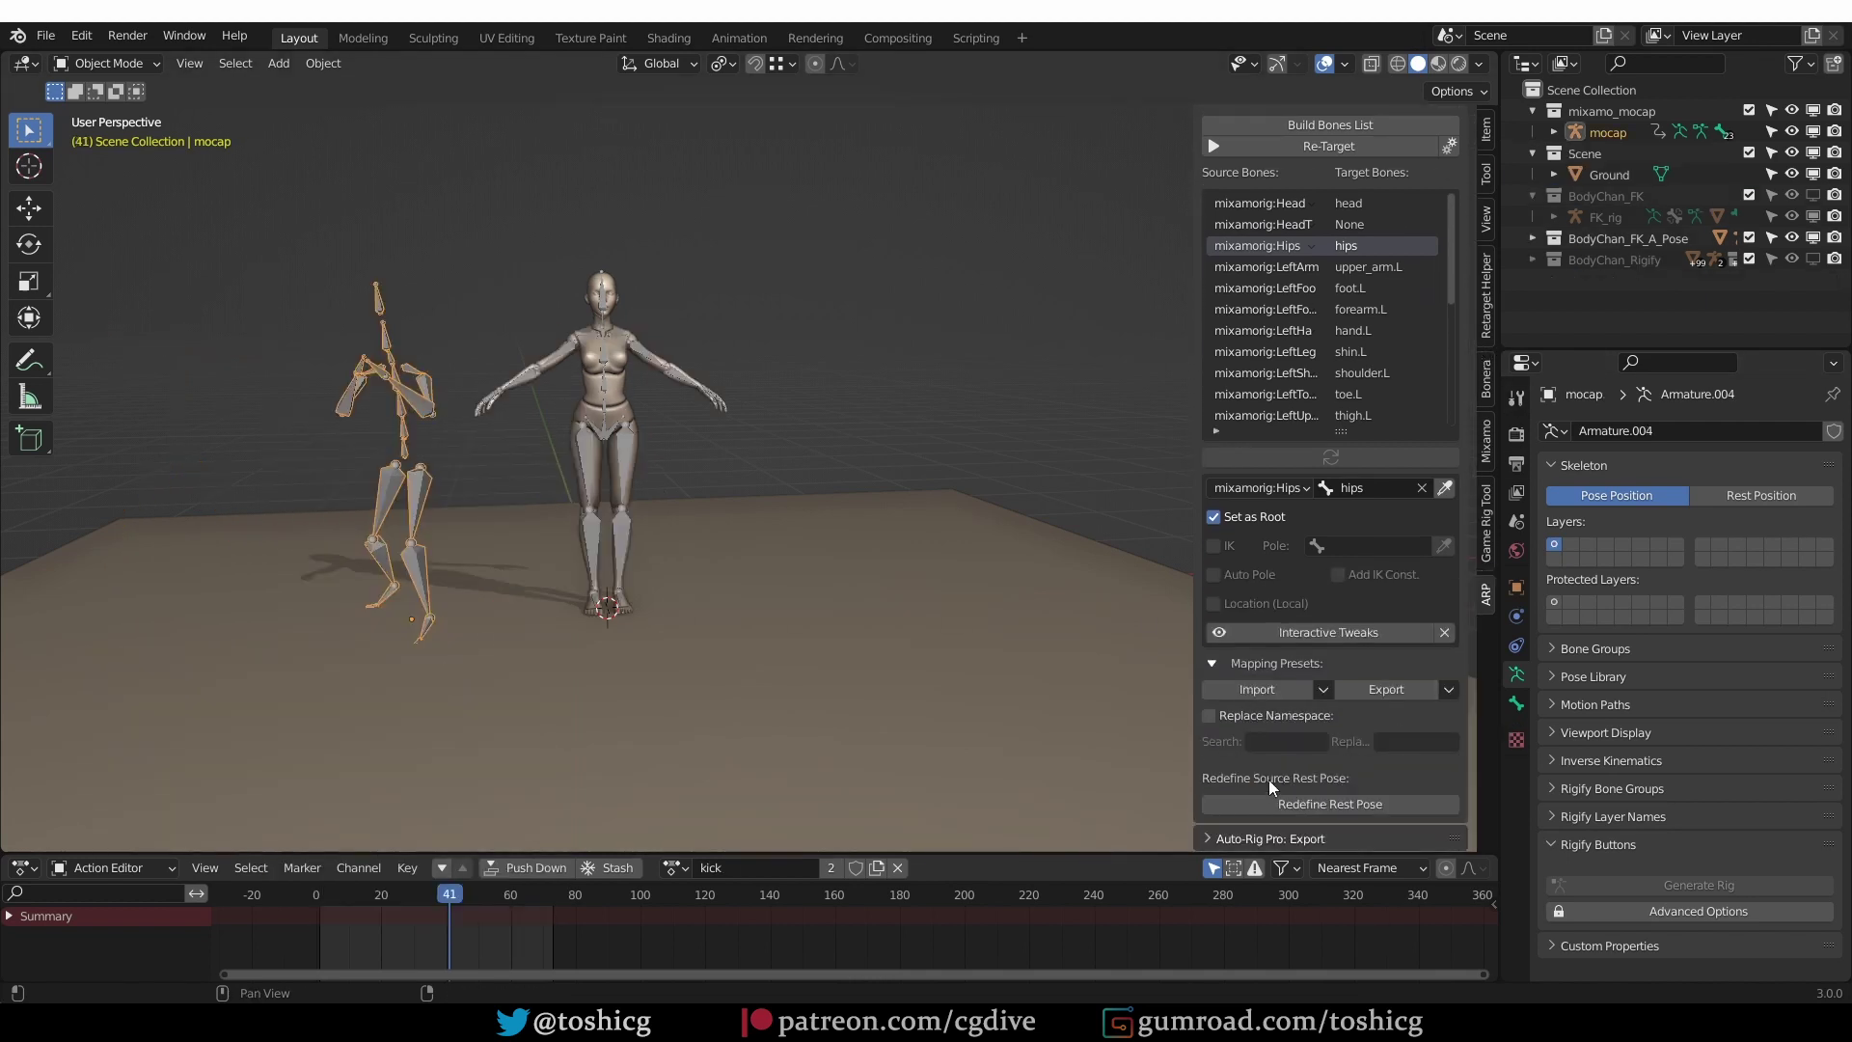
{"action": "left_click", "coordinate": [1332, 804]}
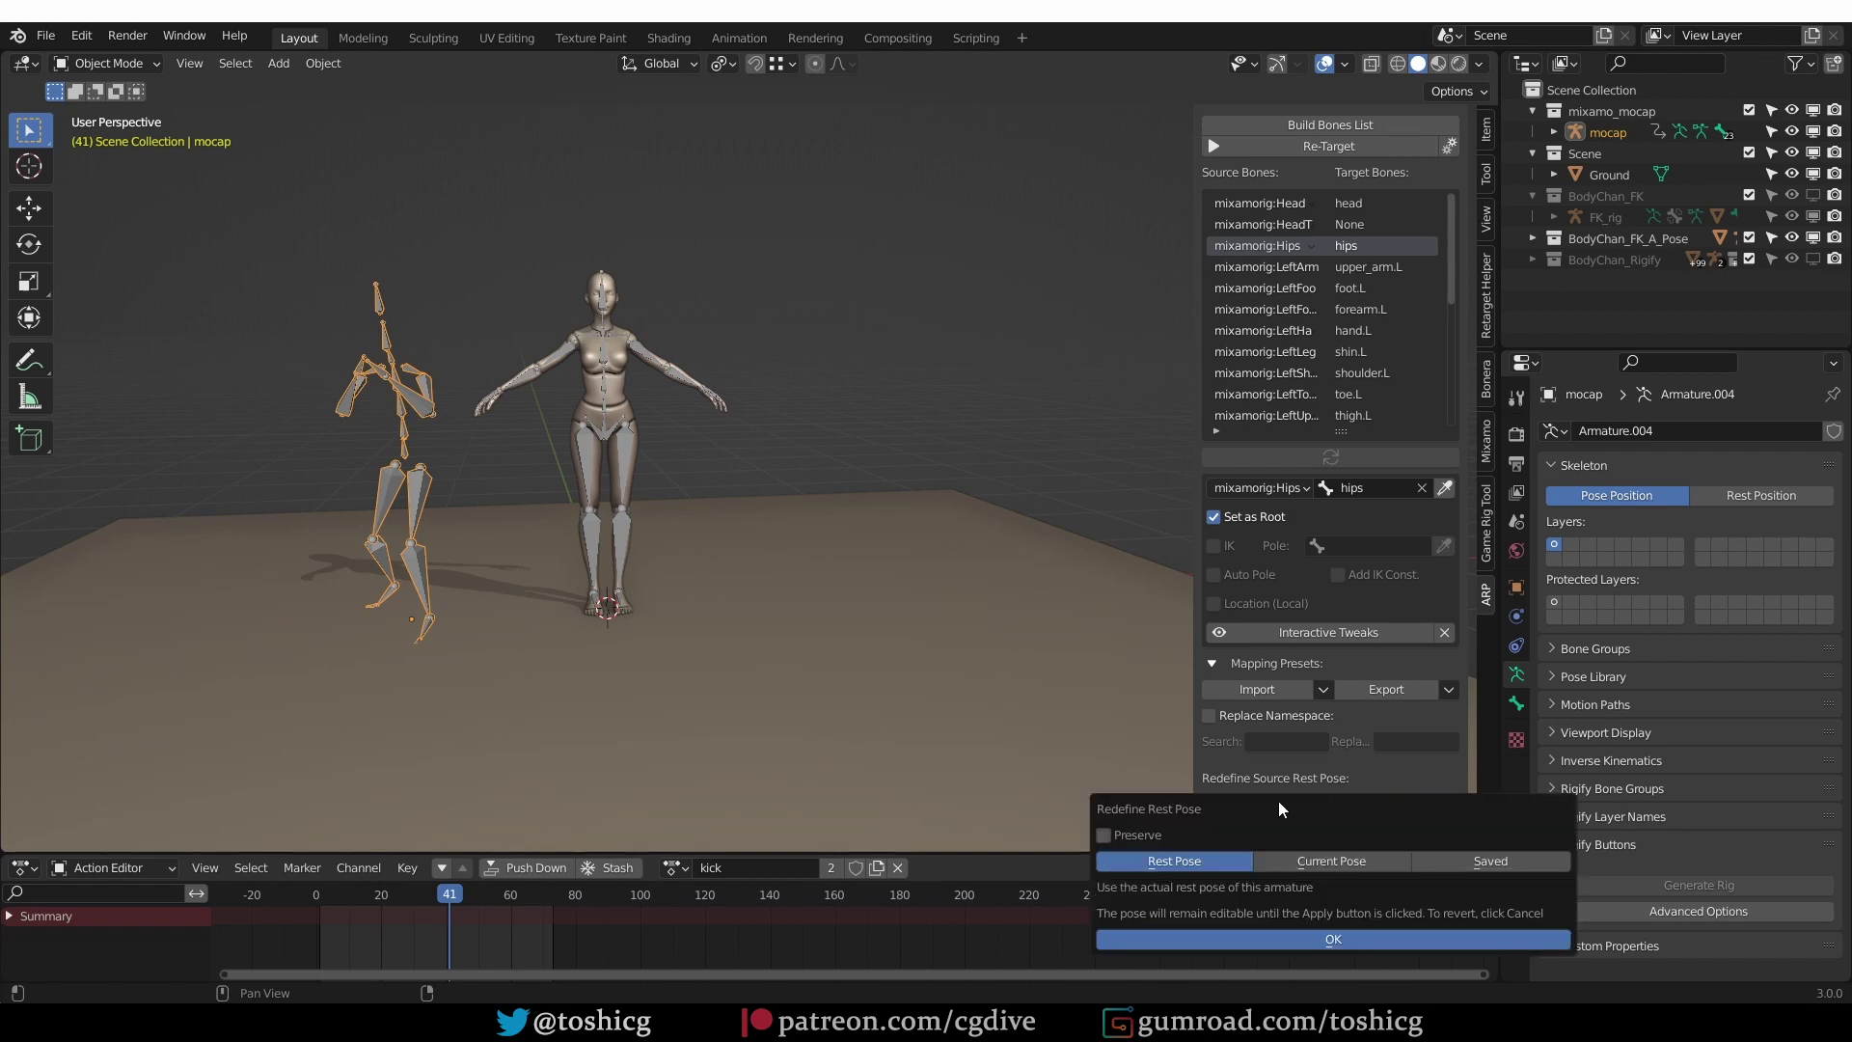
{"action": "left_click", "coordinate": [1106, 836]}
{"action": "left_click_drag", "start_coordinate": [1225, 809], "coordinate": [799, 549]}
{"action": "left_click", "coordinate": [840, 689]}
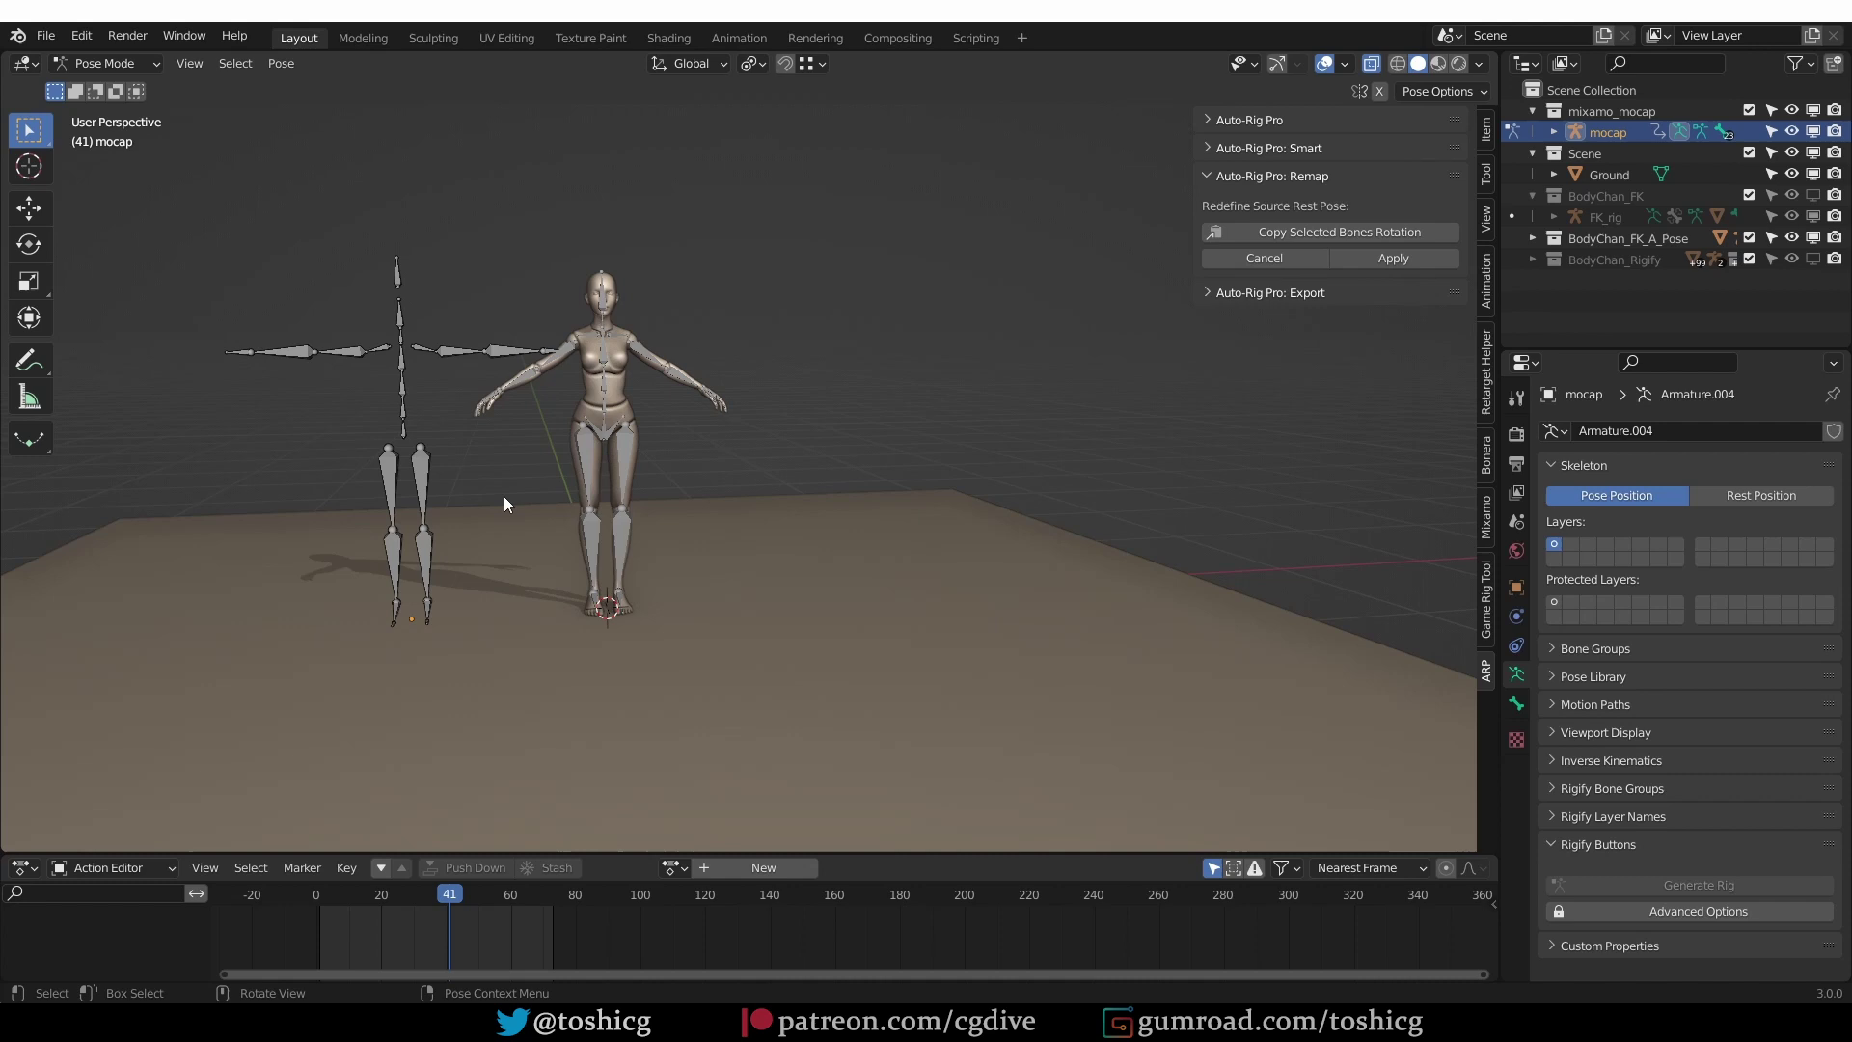
Copy the target rig's rotation onto the mocap's upper arms and forearms, and apply the preserved-mode rest pose redefinition
{"action": "left_click", "coordinate": [482, 350]}
{"action": "left_click", "coordinate": [342, 353], "text": "shift"}
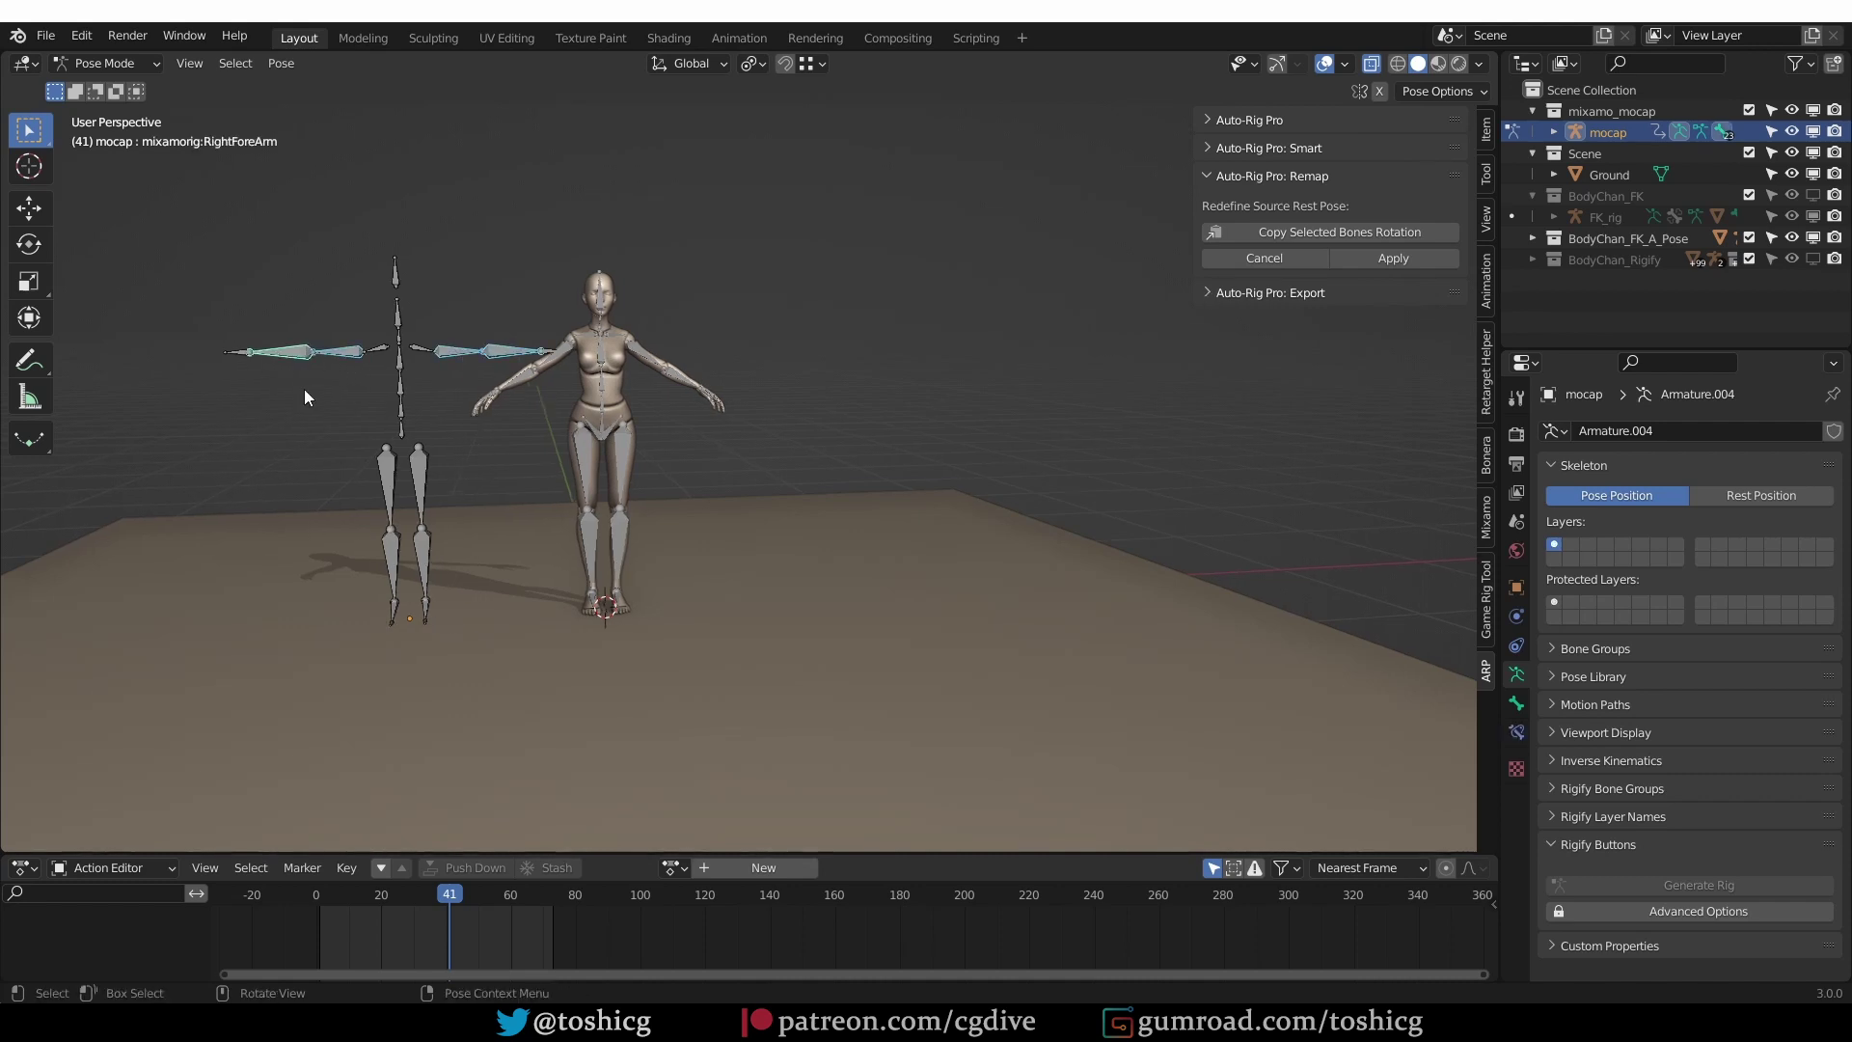
{"action": "left_click", "coordinate": [1335, 230]}
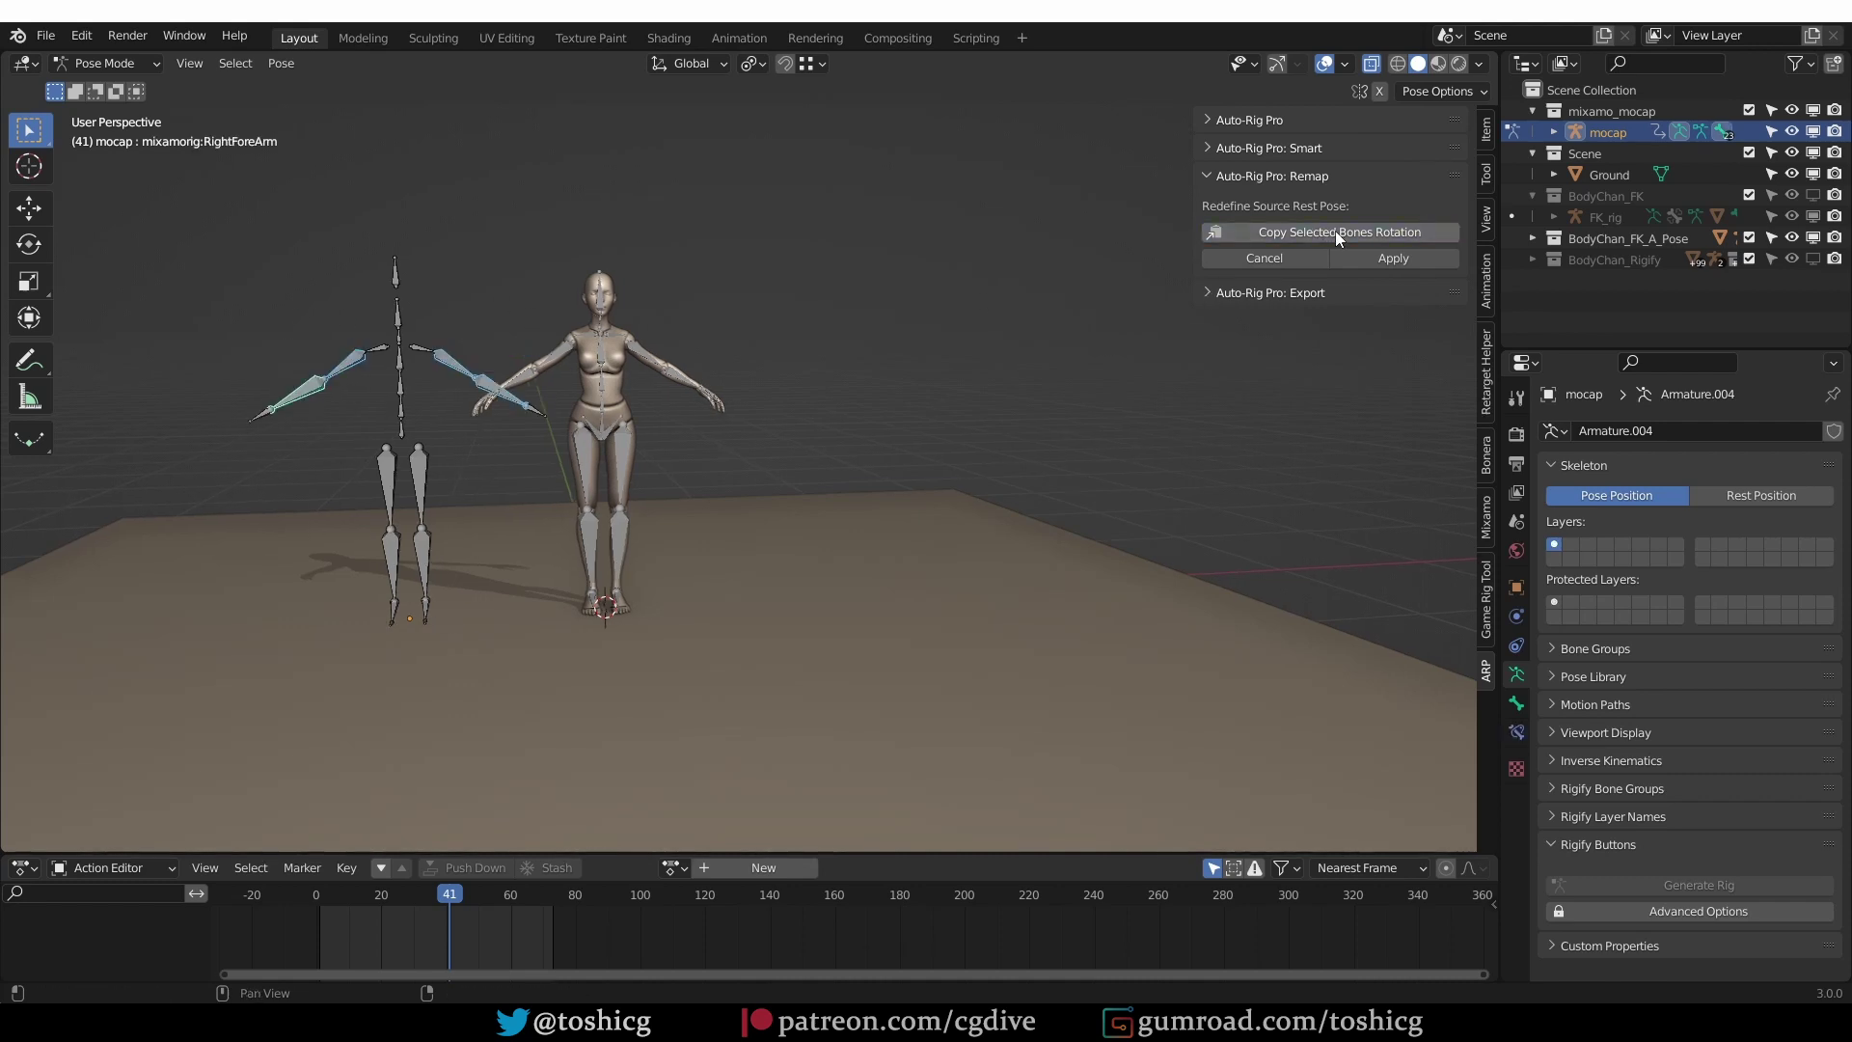
{"action": "left_click", "coordinate": [1401, 258]}
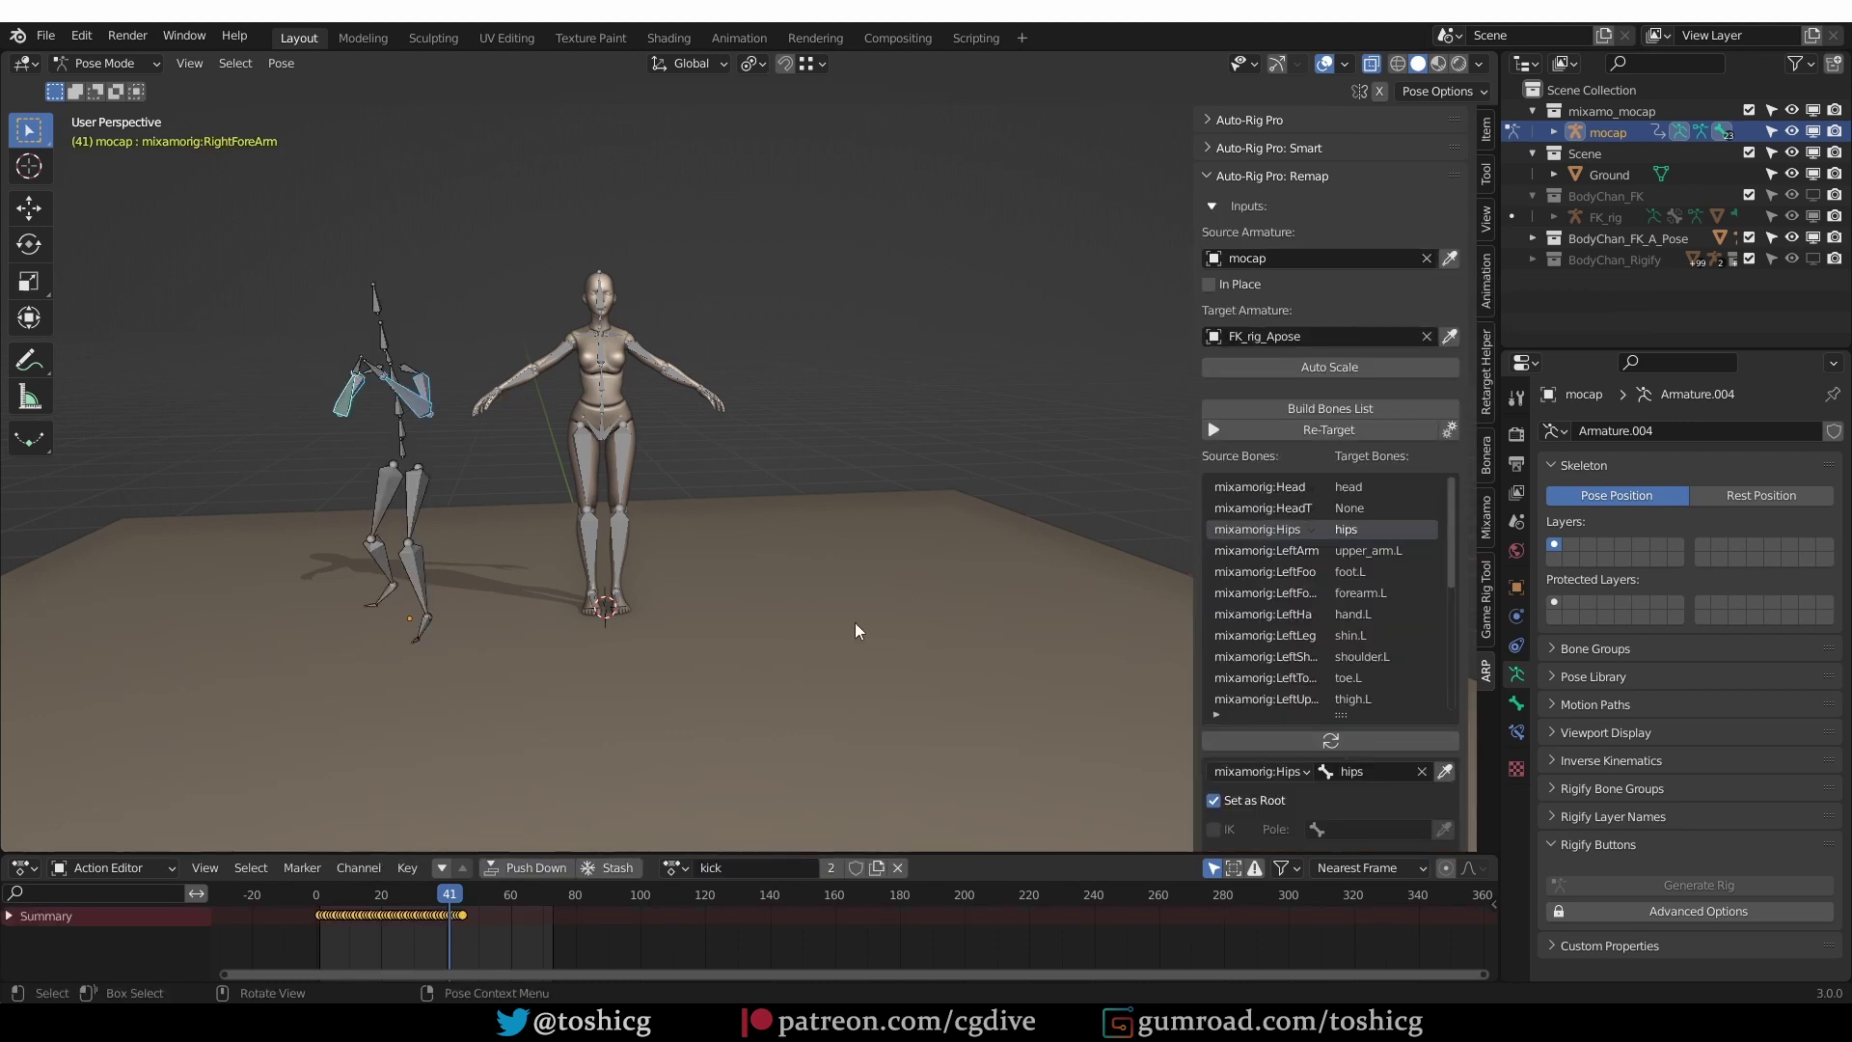
Check the mocap armature in Rest Position, and switch it back to Pose Position
{"action": "left_click", "coordinate": [1769, 497]}
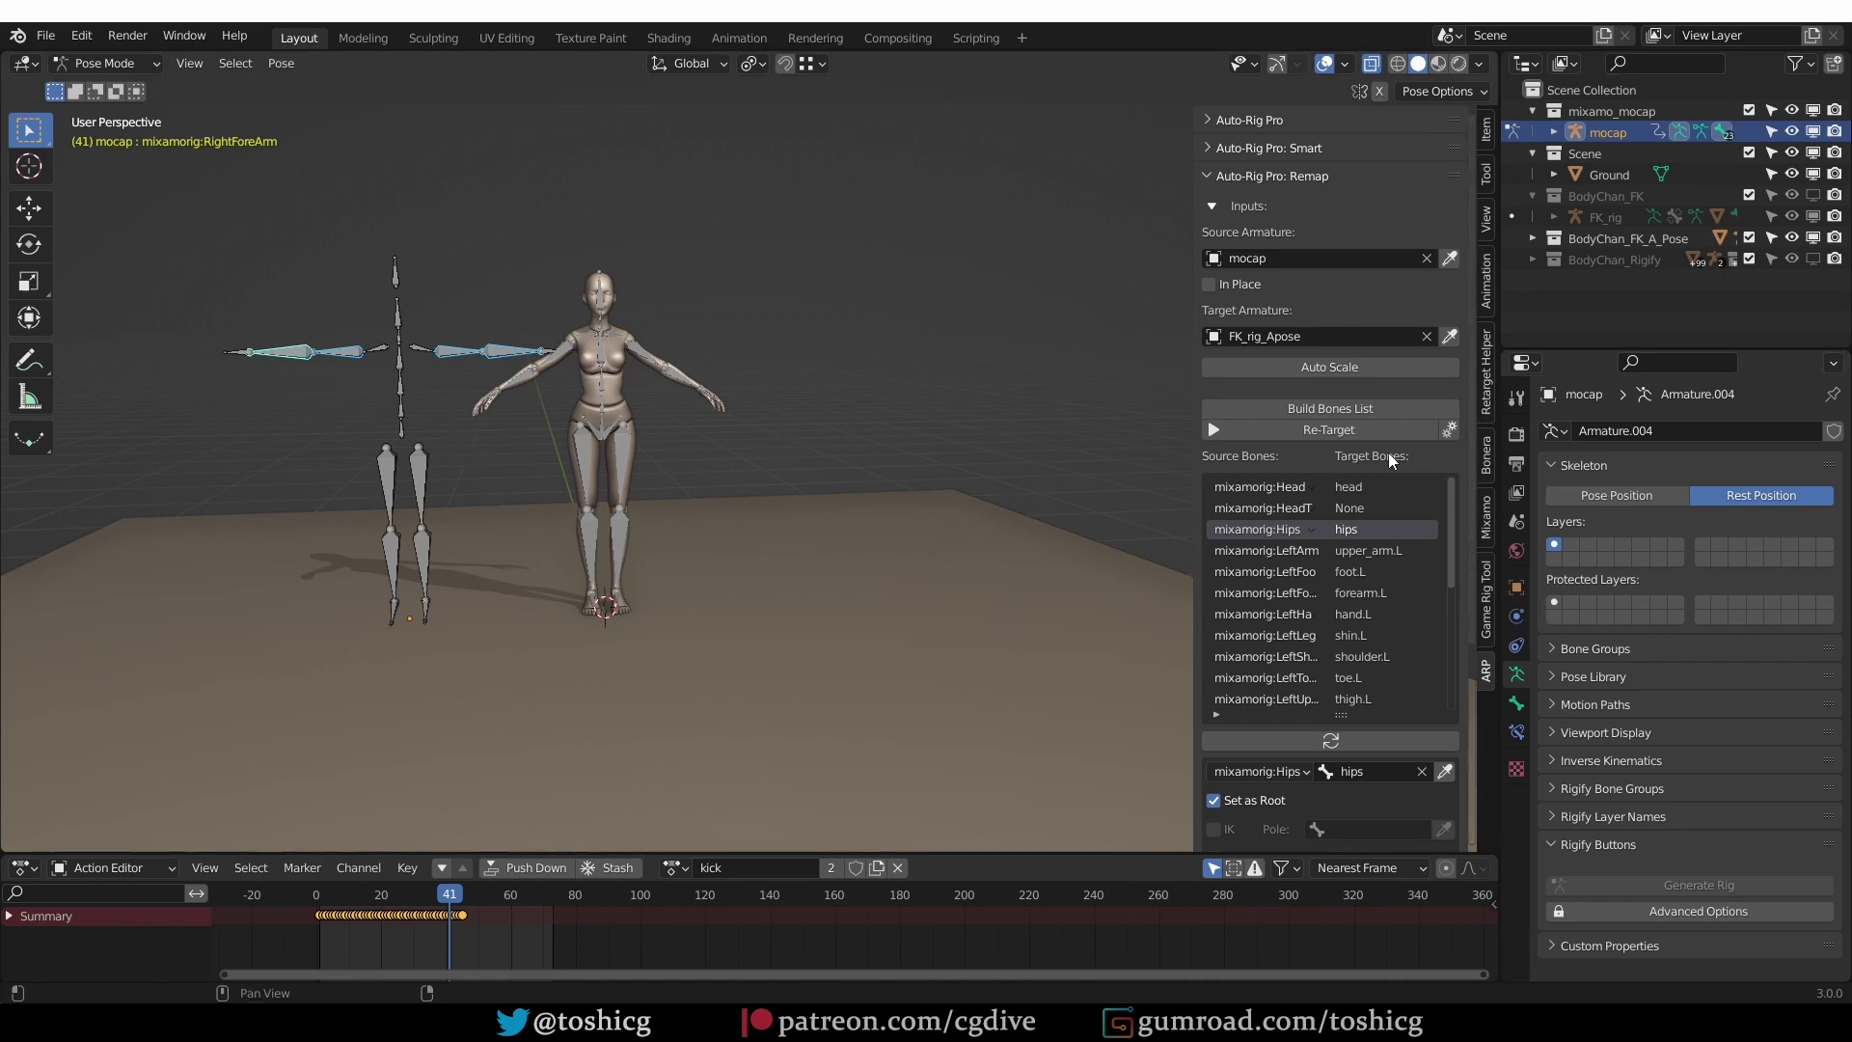
{"action": "left_click", "coordinate": [1325, 432]}
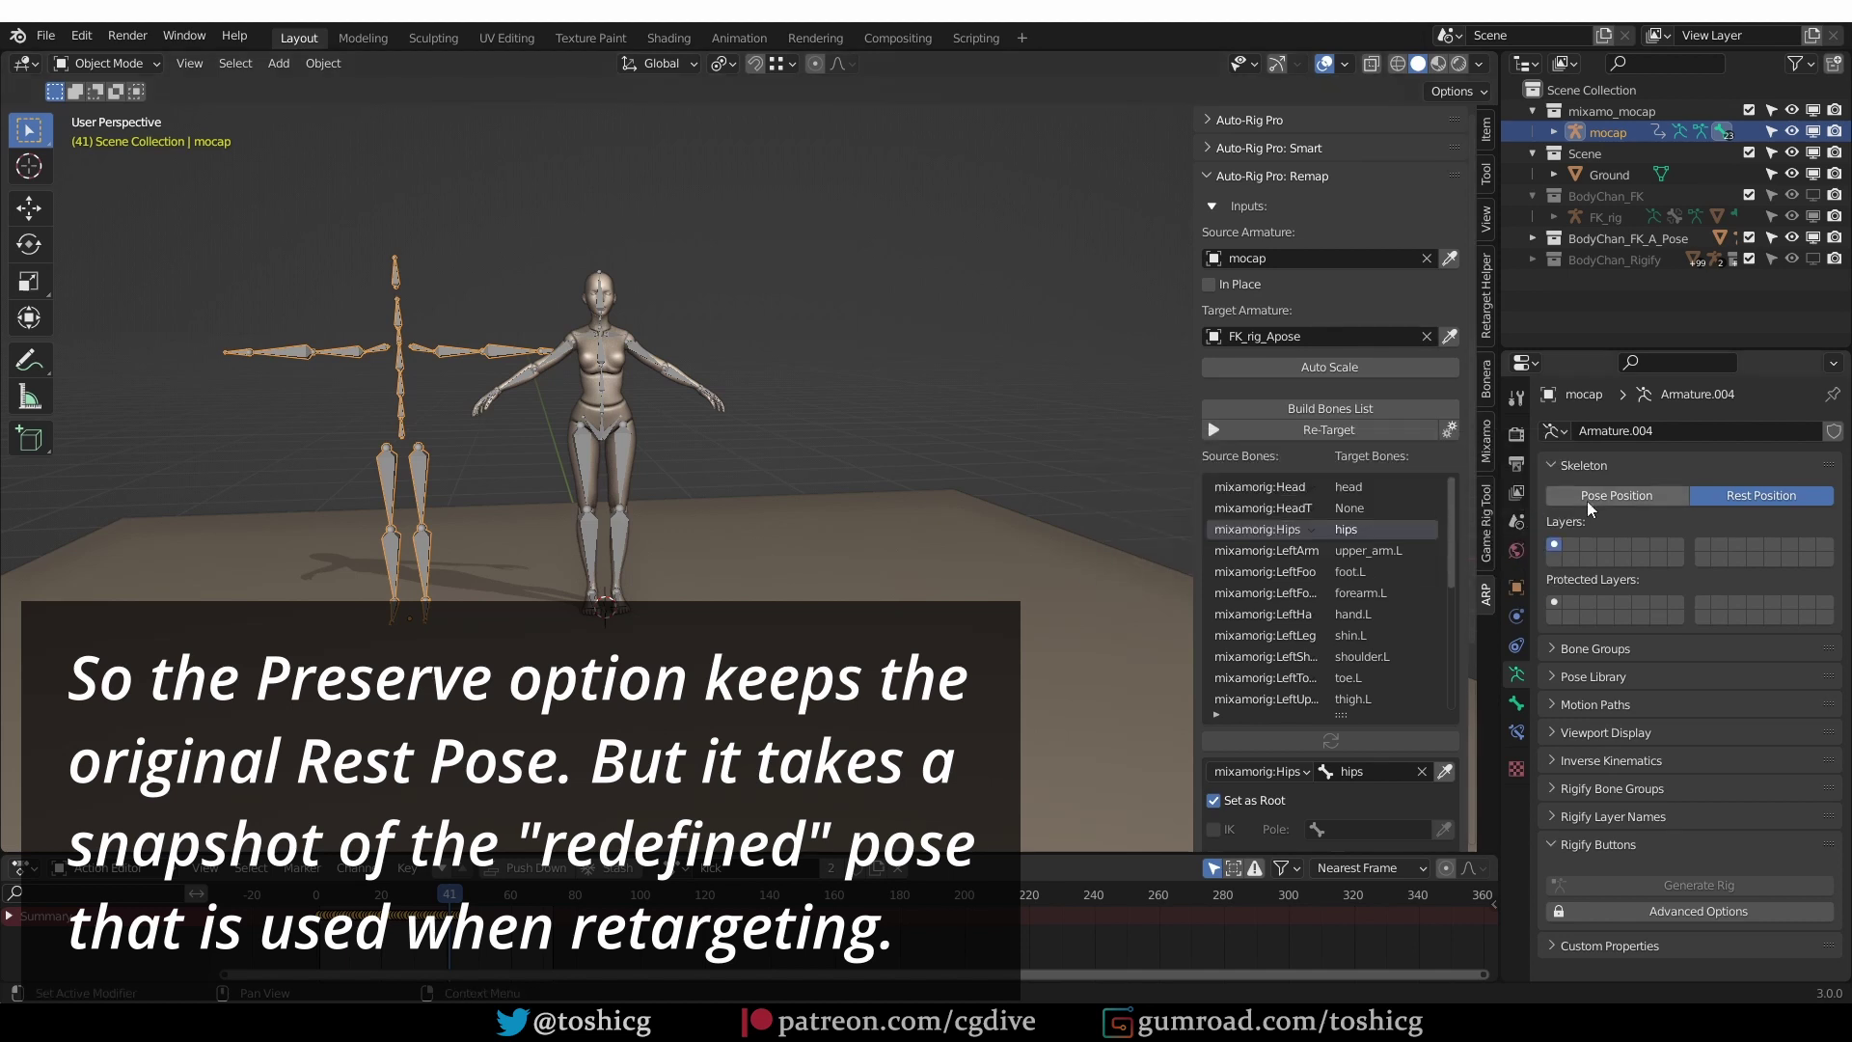
{"action": "left_click", "coordinate": [1634, 499]}
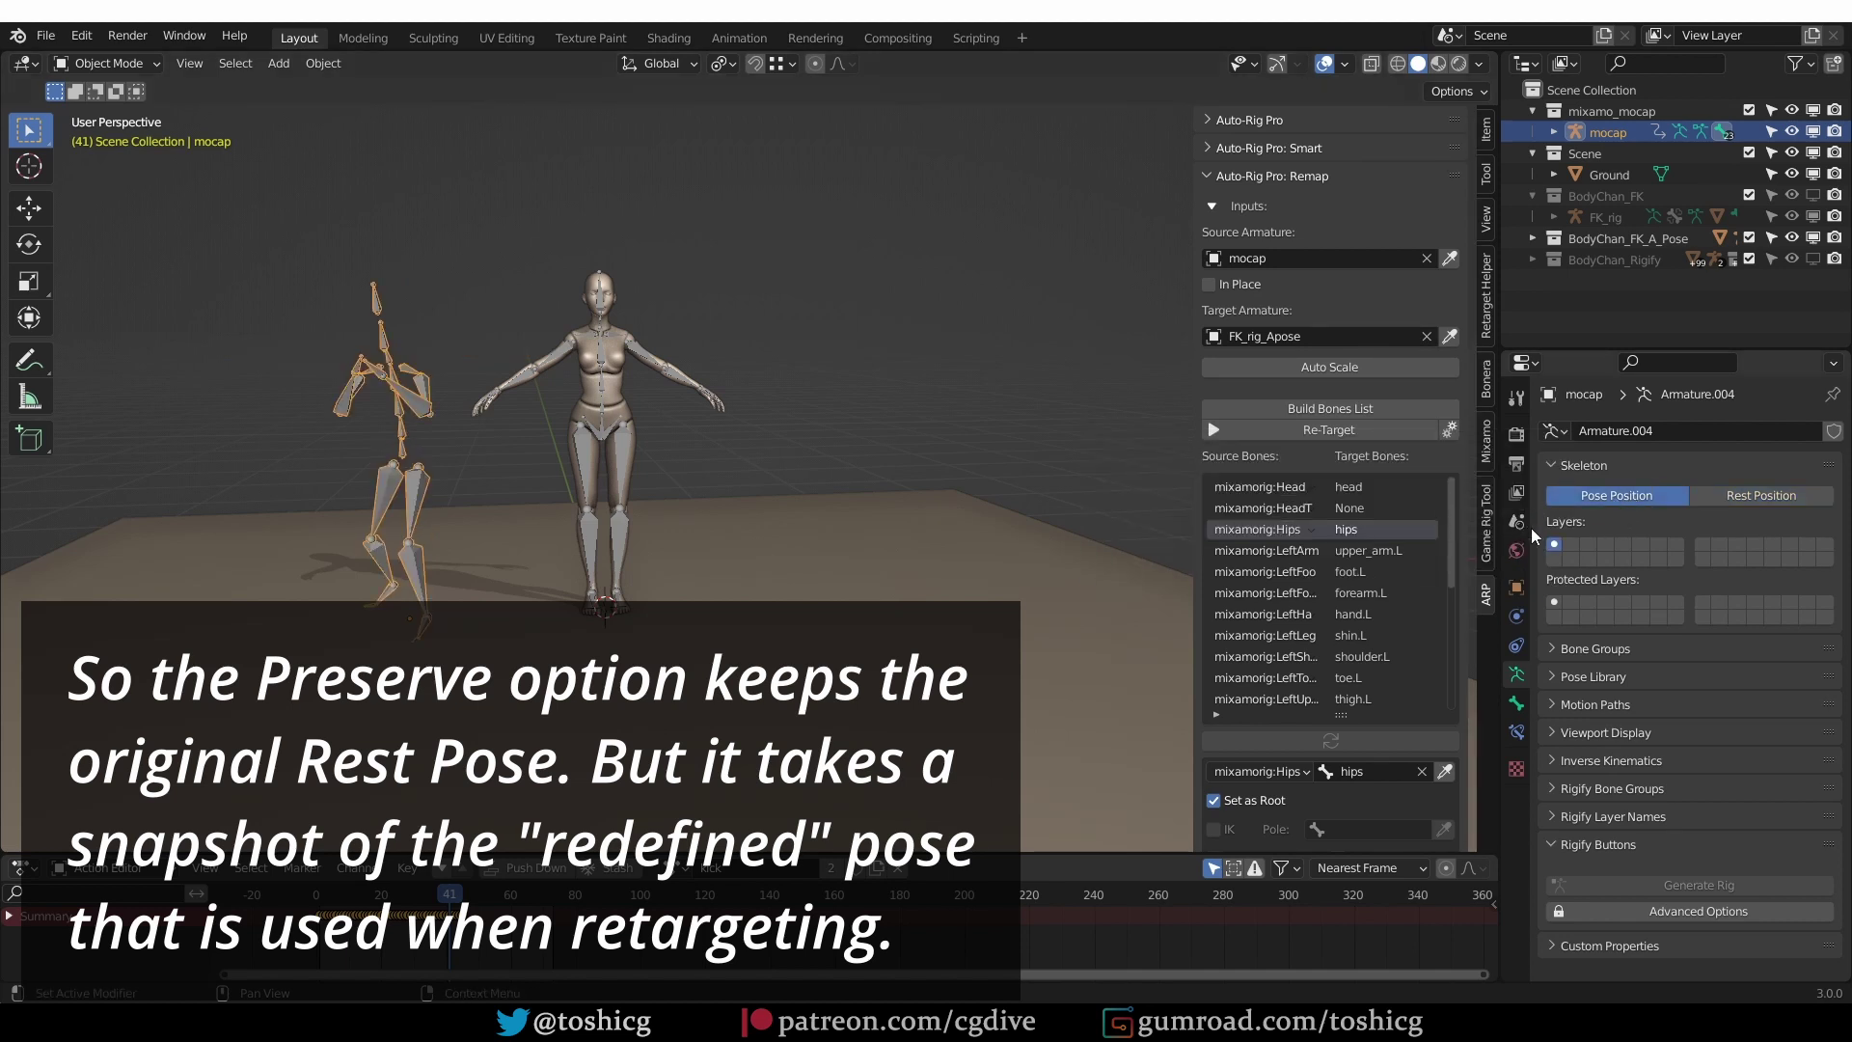
Retarget the mocap's kick animation to FK_rig_Apose, and play back the result from another view angle
{"action": "left_click", "coordinate": [1328, 430]}
{"action": "left_click", "coordinate": [1293, 566]}
{"action": "key", "text": "space"}
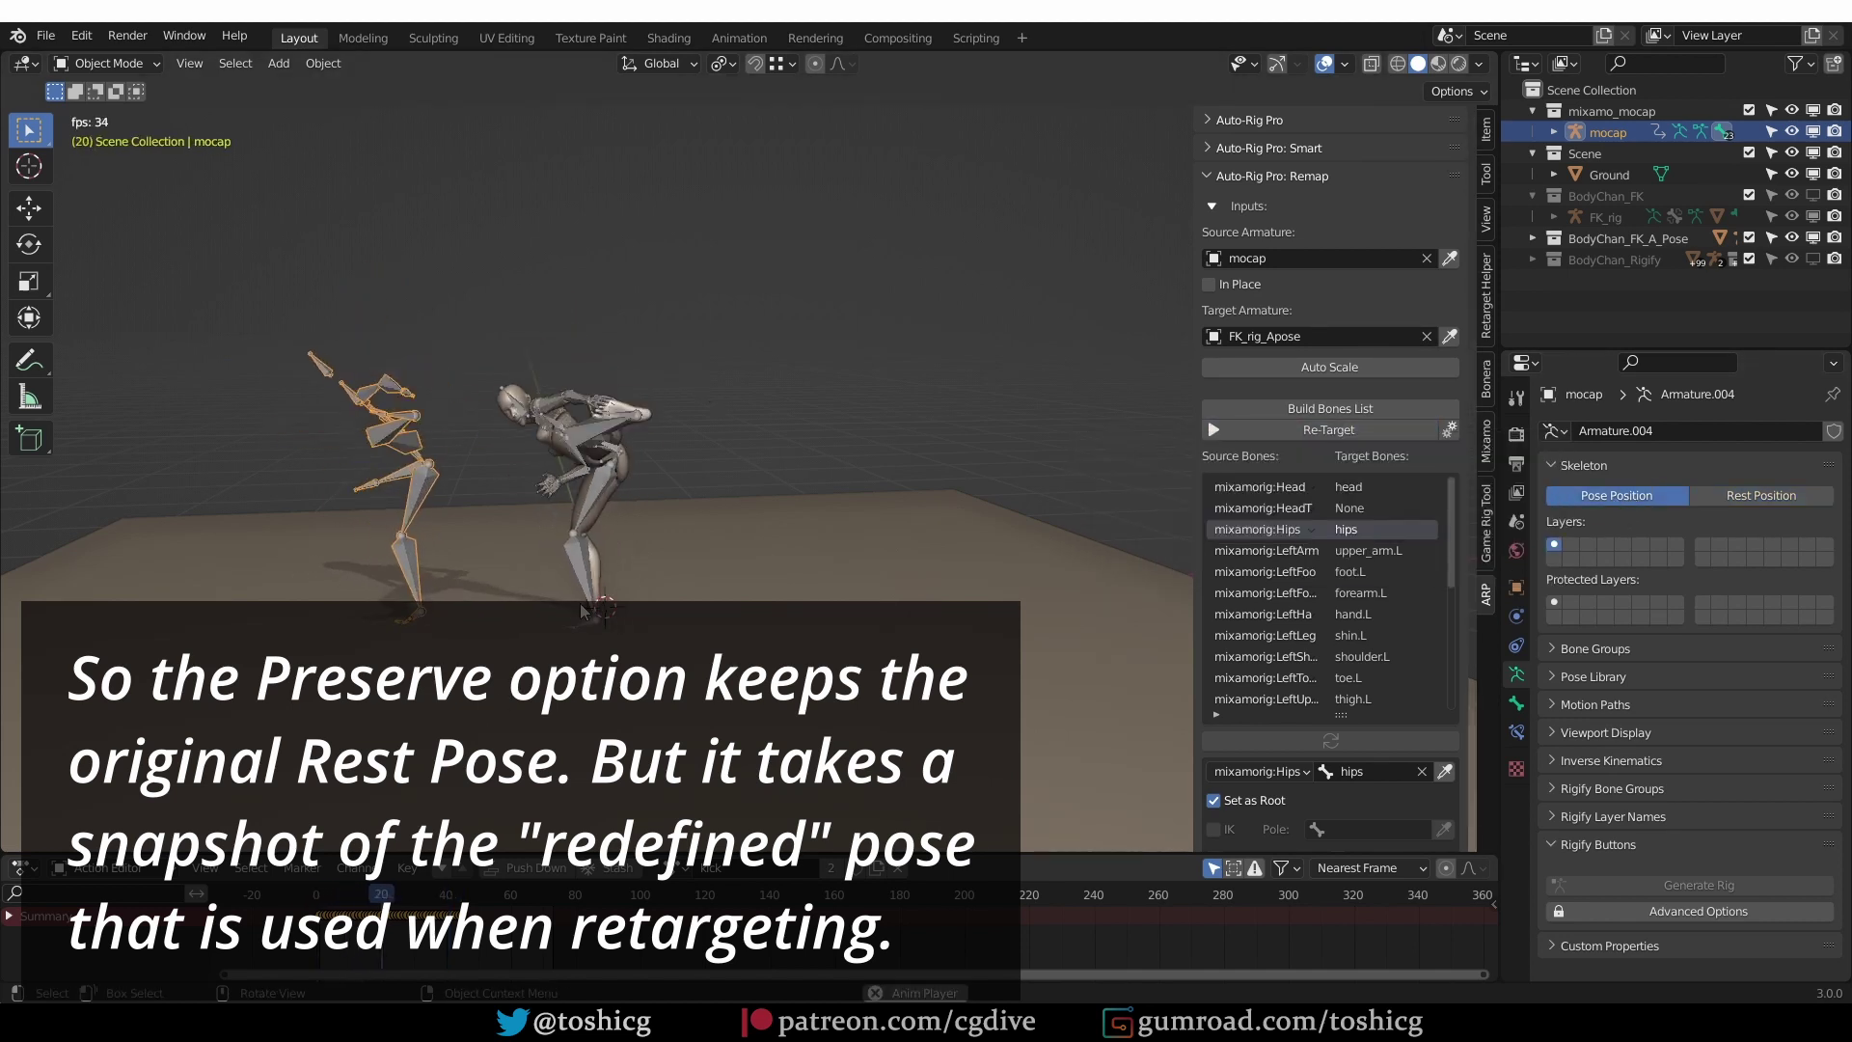
{"action": "middle_click_drag", "start_coordinate": [521, 688], "coordinate": [585, 687]}
{"action": "key", "text": "space"}
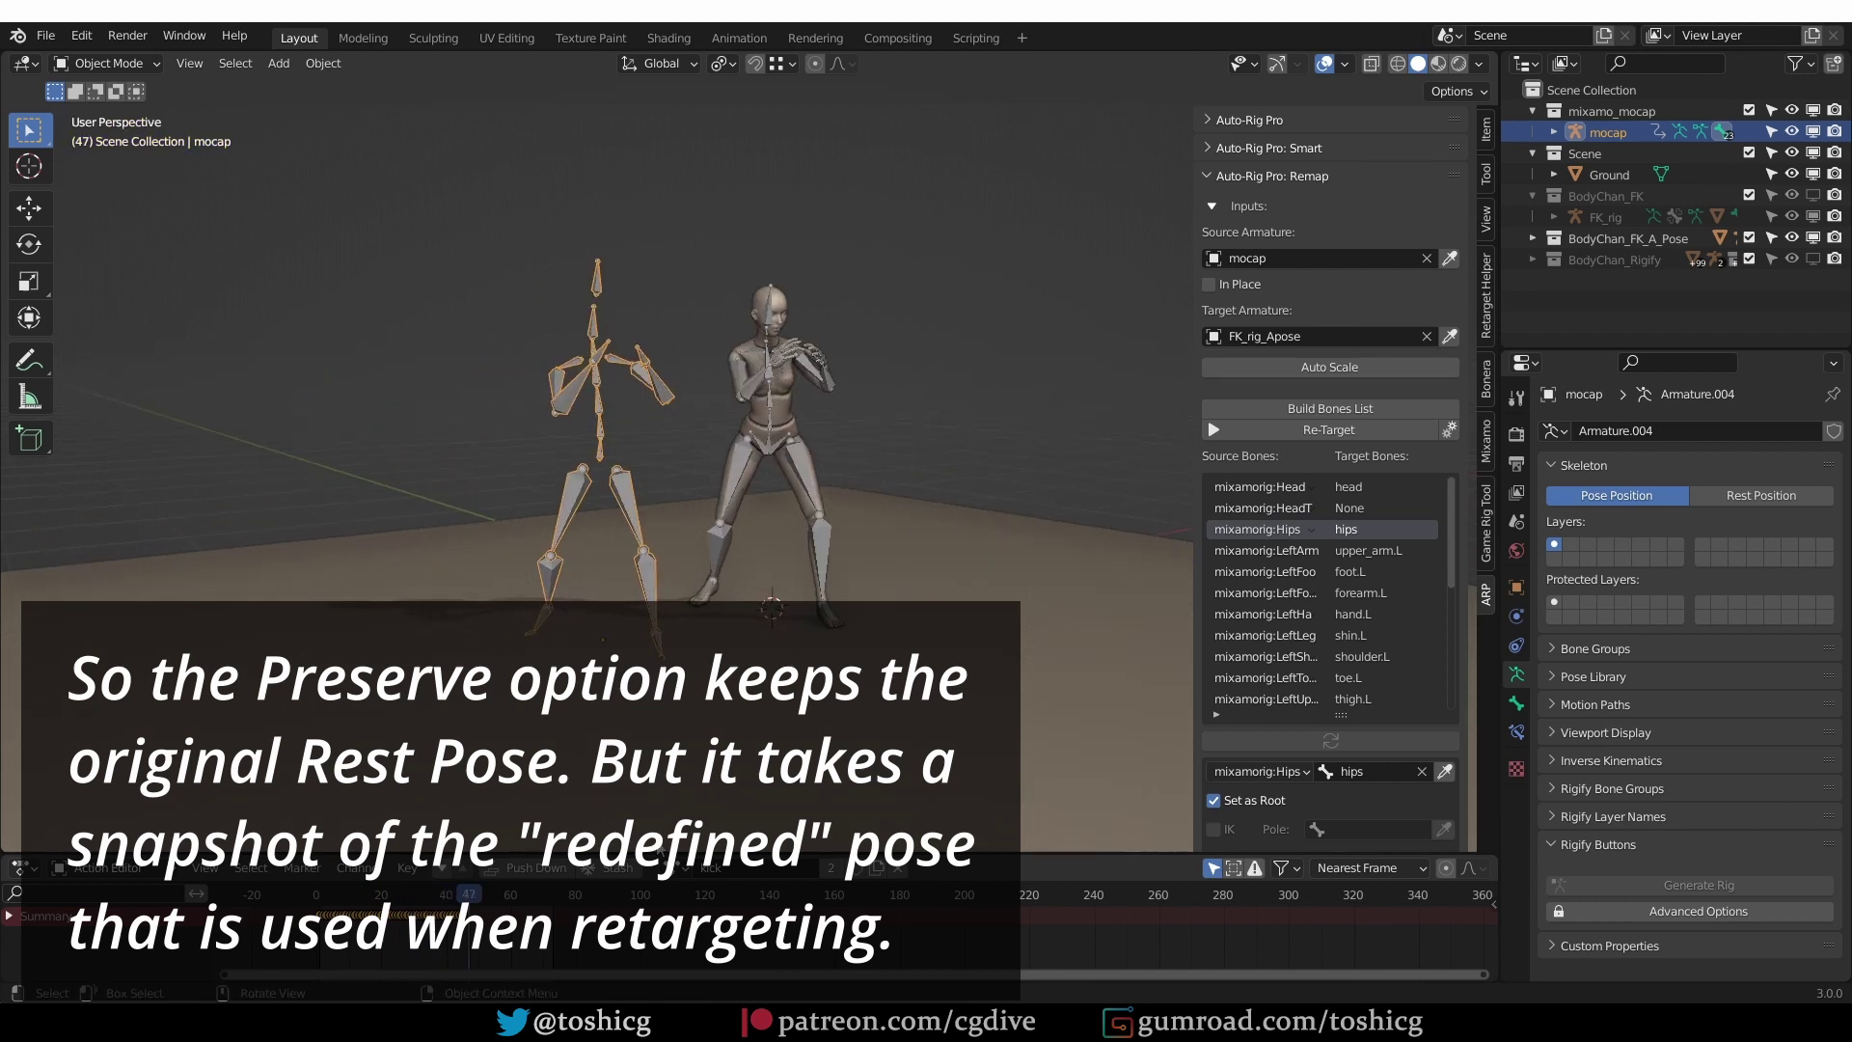
Assign the jumping_jacks action to the mocap armature, and scrub through its frames up to frame 31
{"action": "left_click", "coordinate": [674, 871]}
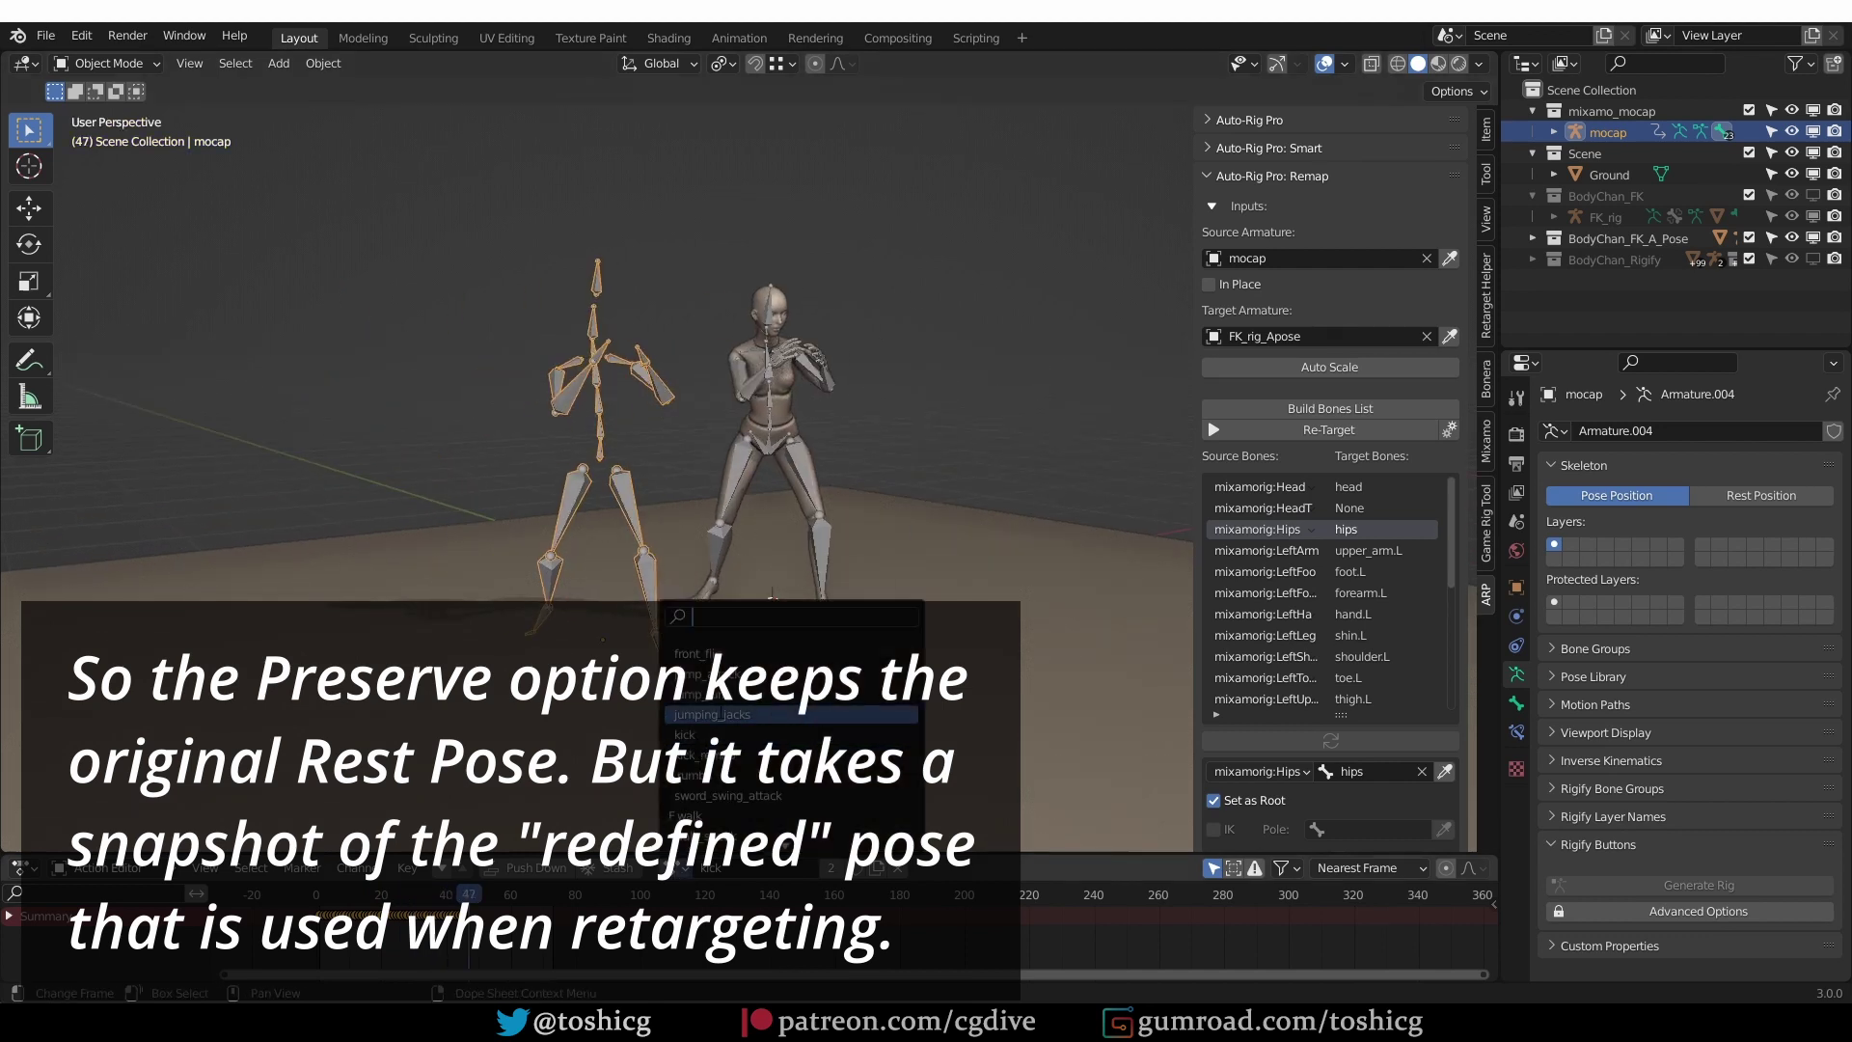
{"action": "left_click", "coordinate": [719, 723]}
{"action": "middle_click_drag", "start_coordinate": [596, 373], "coordinate": [579, 375]}
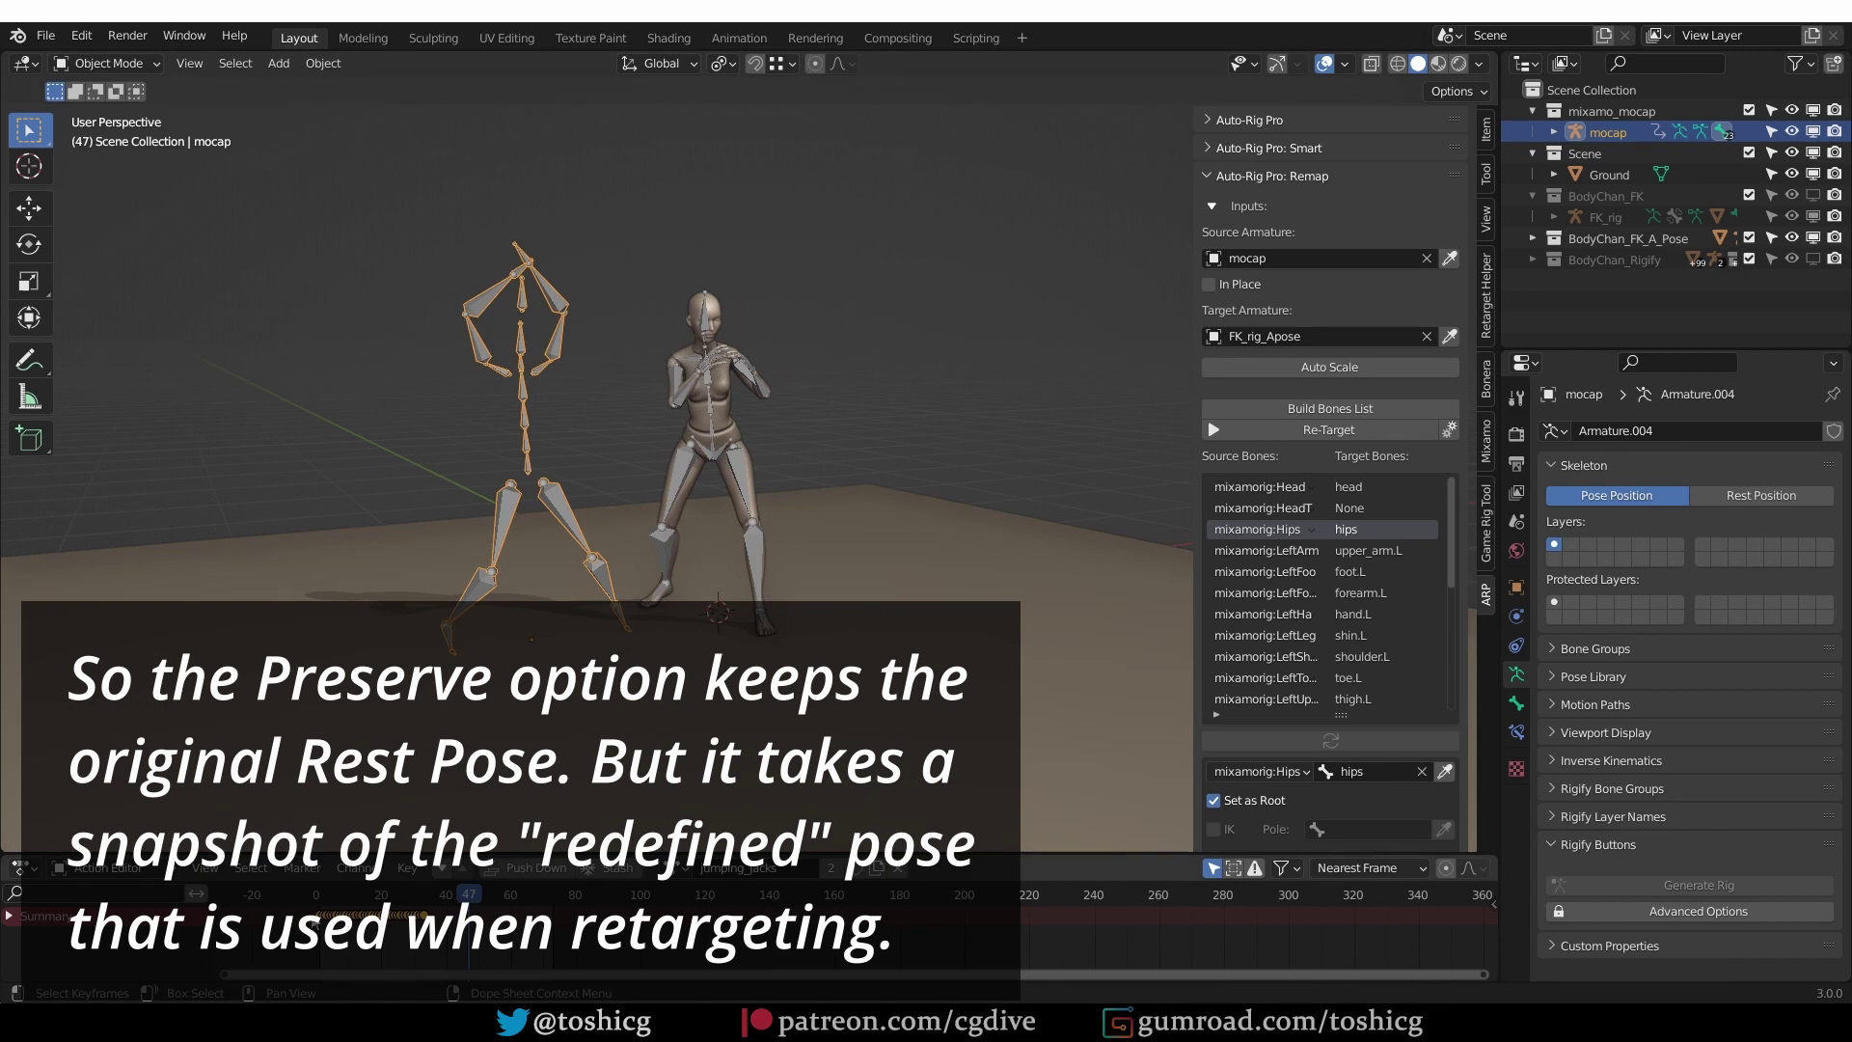
{"action": "left_click", "coordinate": [348, 895]}
{"action": "left_click_drag", "start_coordinate": [350, 895], "coordinate": [422, 894]}
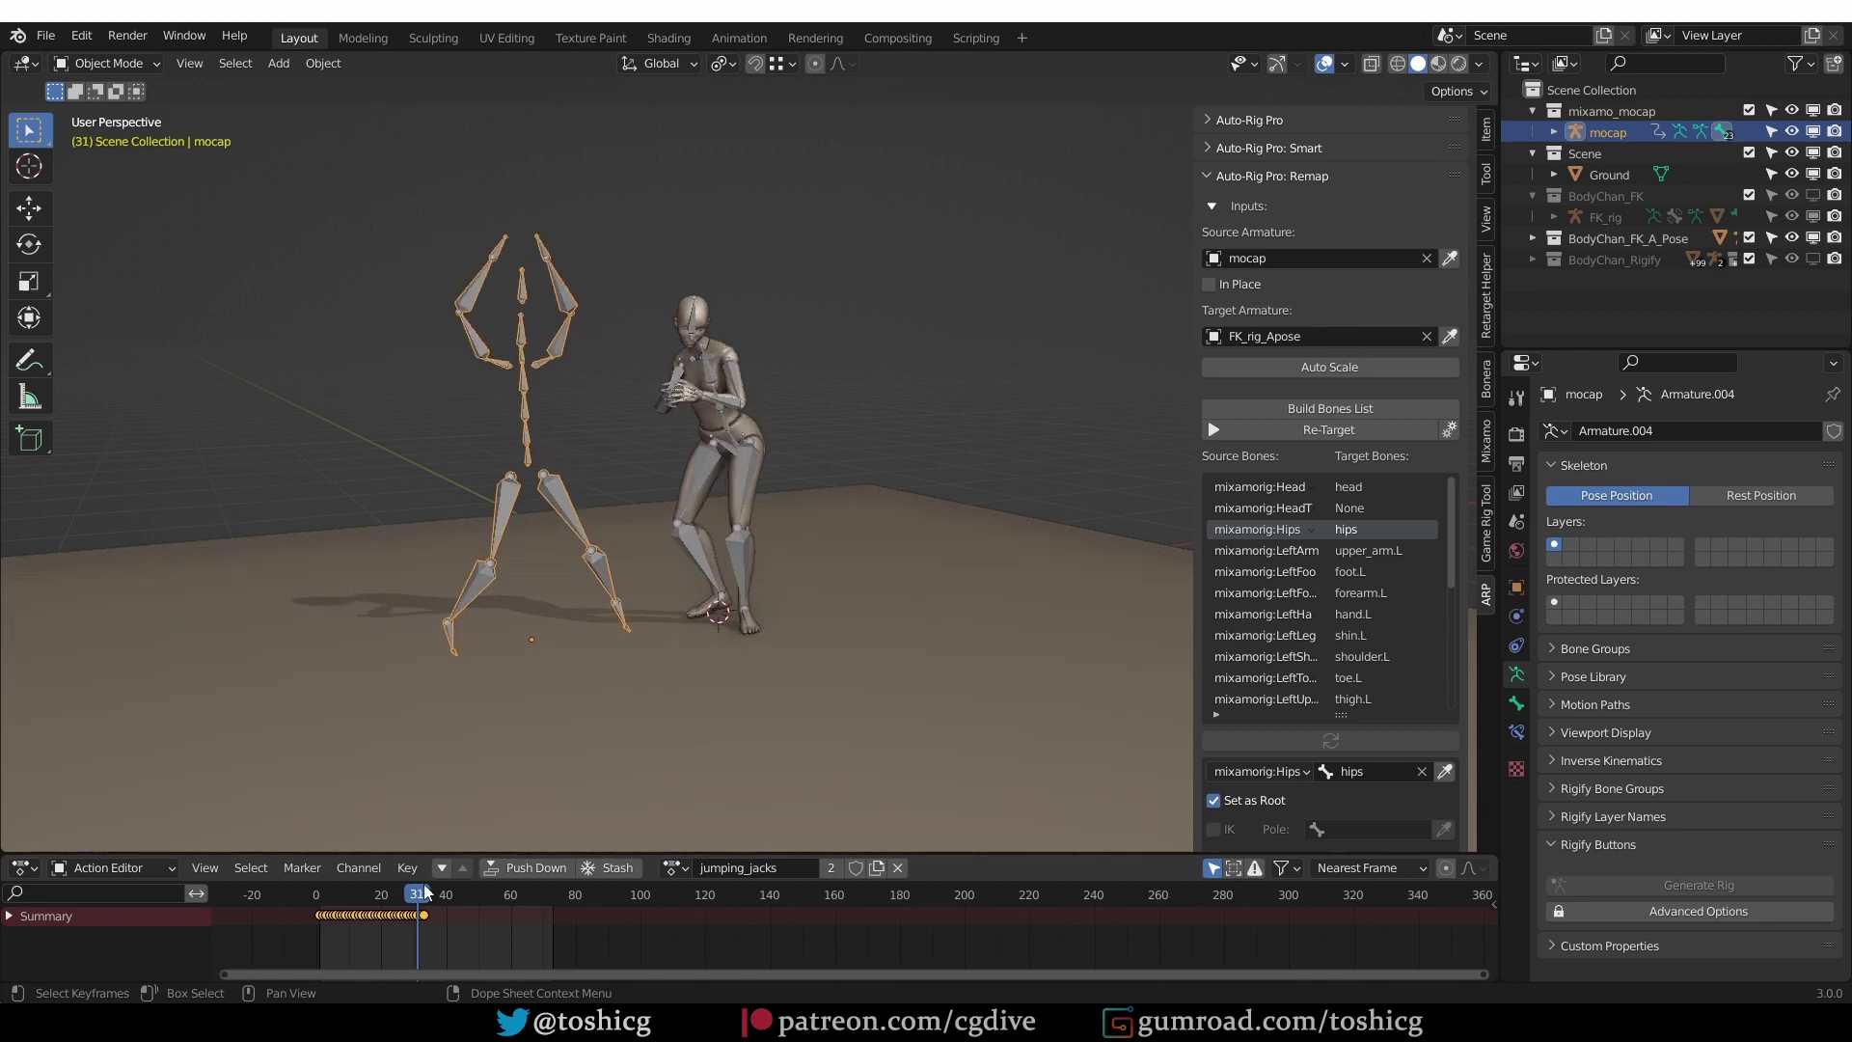
Retarget the jumping_jacks action over frames 1 to 33 with Linear interpolation and Default handles, and play it back
{"action": "left_click", "coordinate": [1331, 429]}
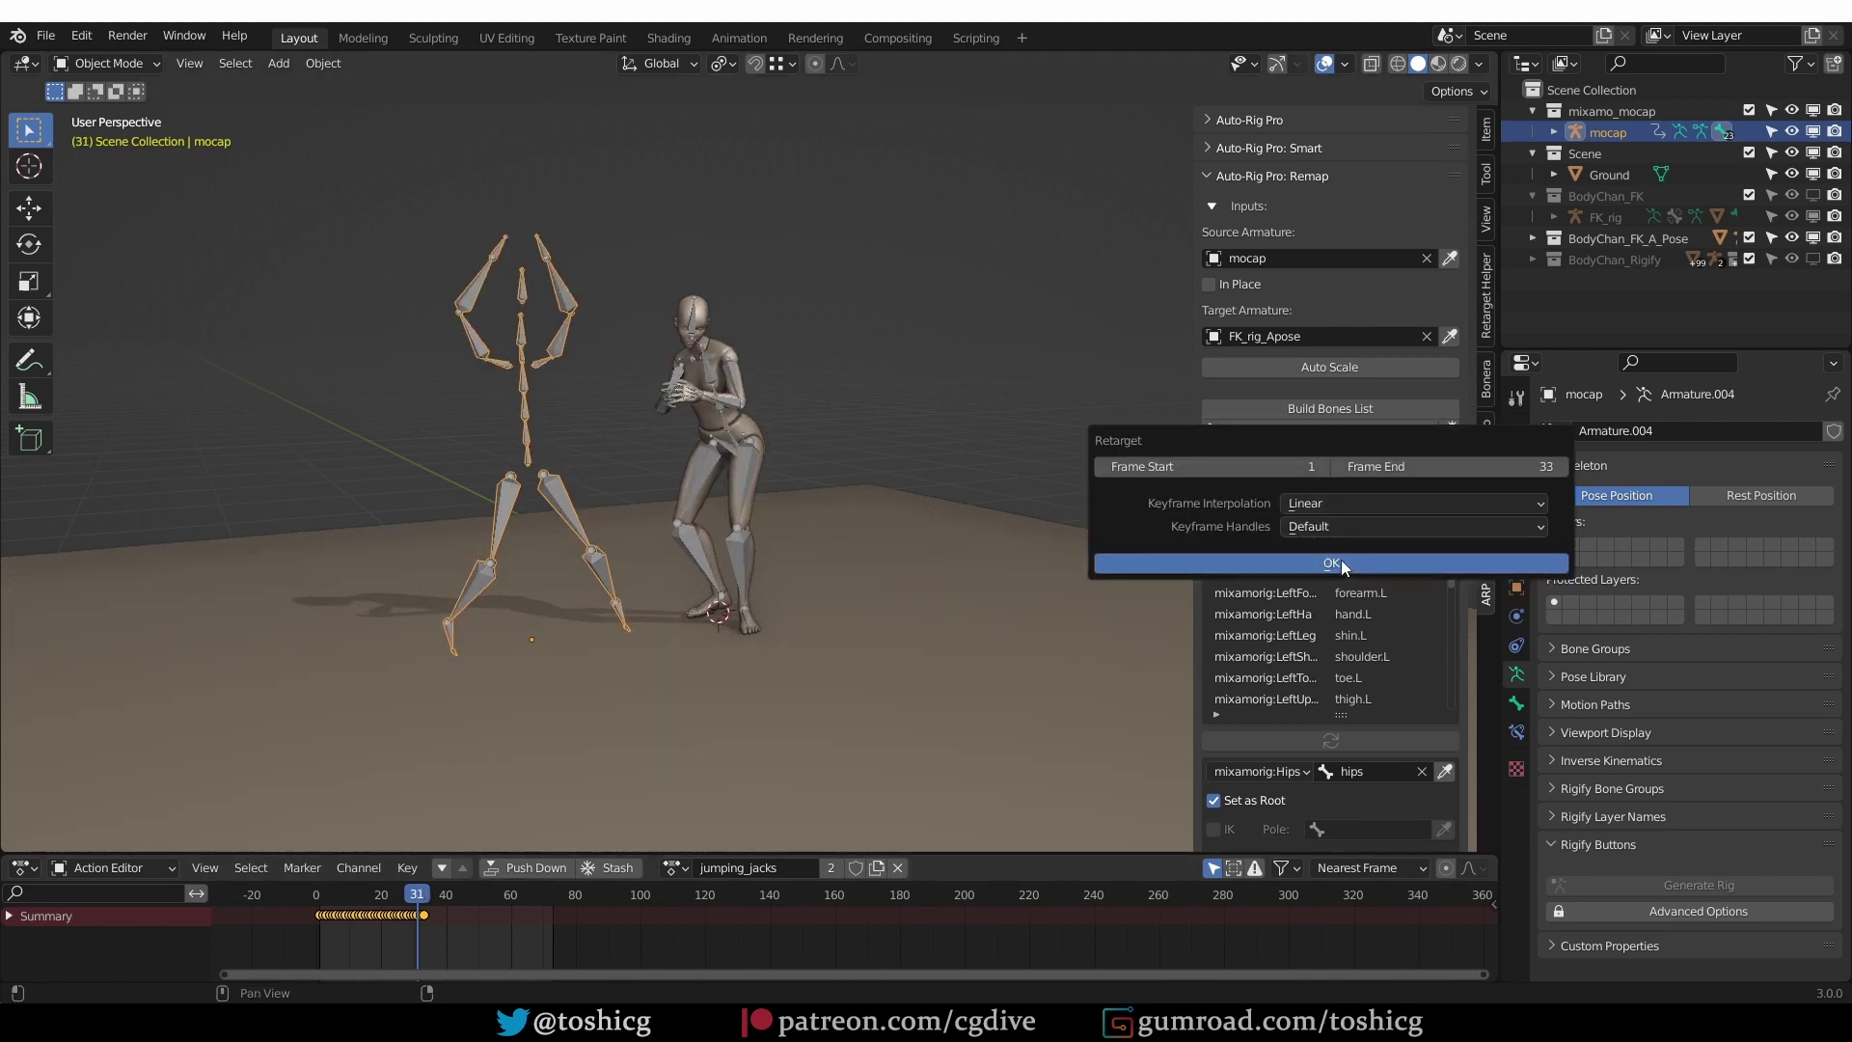
{"action": "left_click", "coordinate": [1341, 560]}
{"action": "key", "text": "space"}
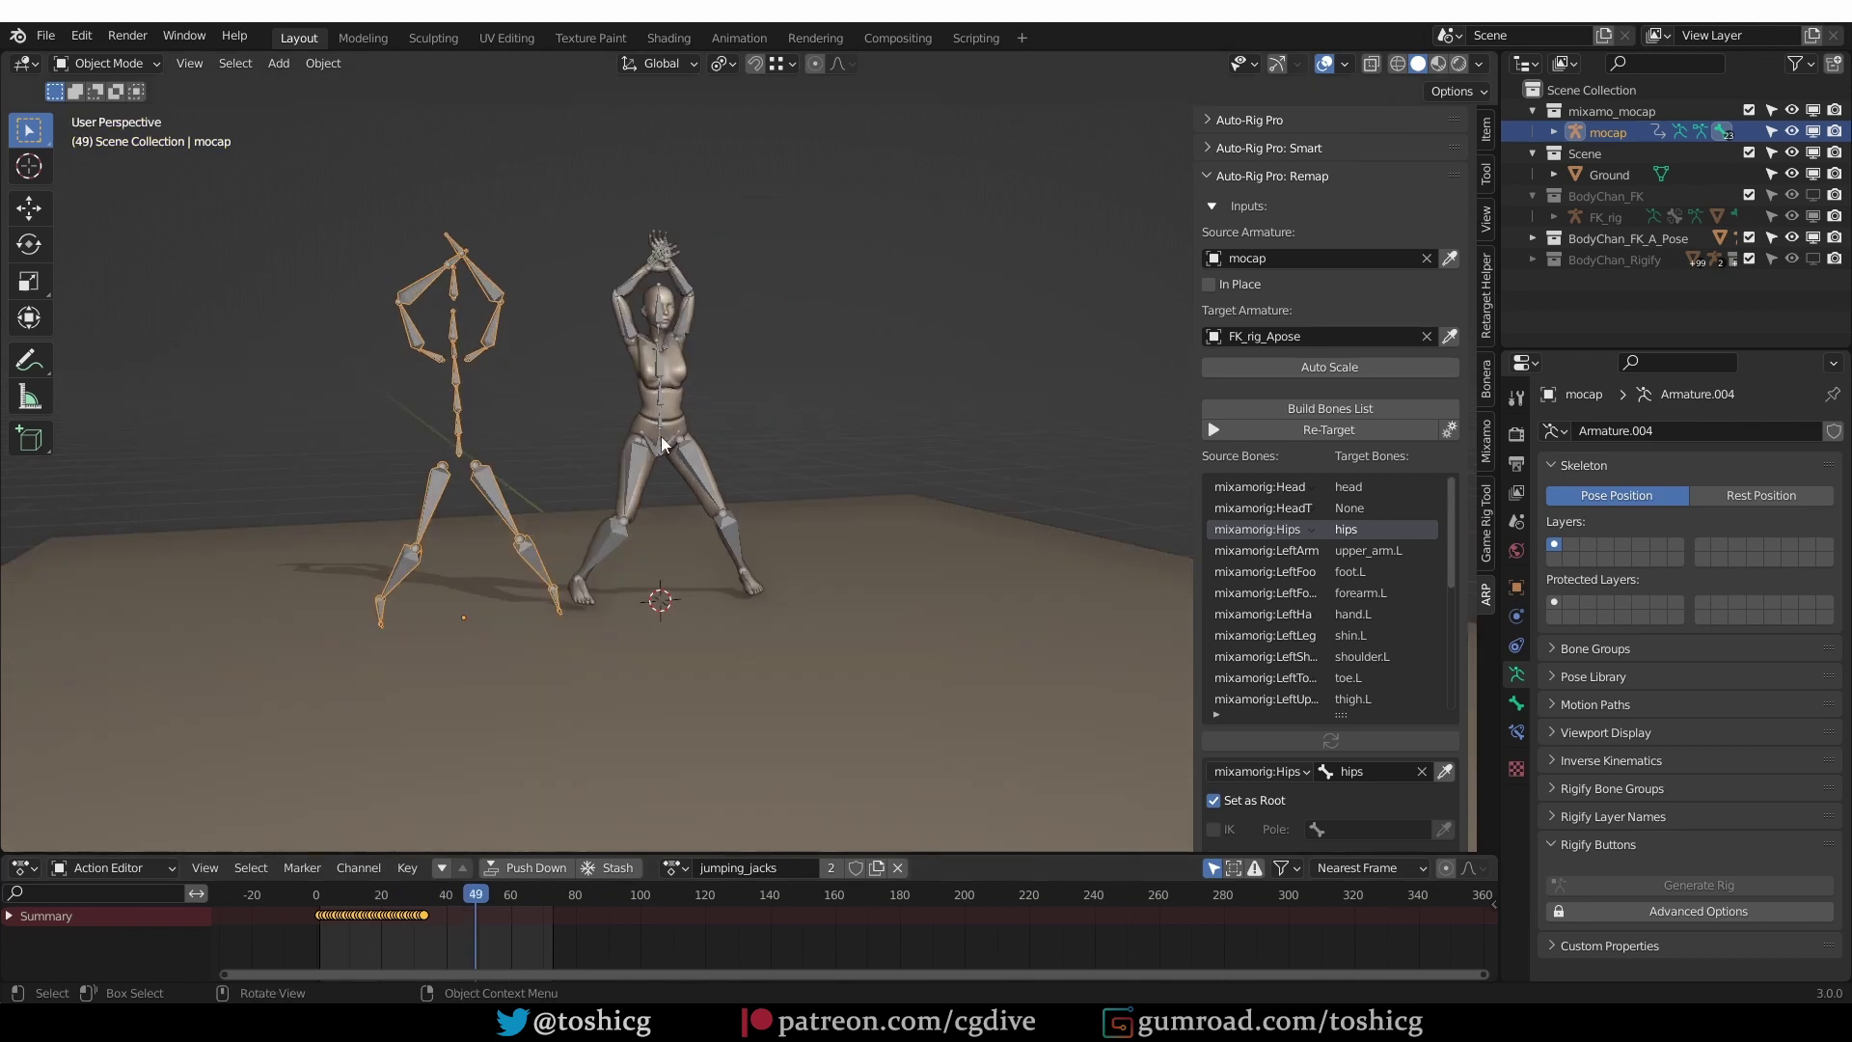
Assign the sword_swing_attack action to the mocap armature, and scrub from its first frame to frame 32
{"action": "left_click", "coordinate": [674, 867]}
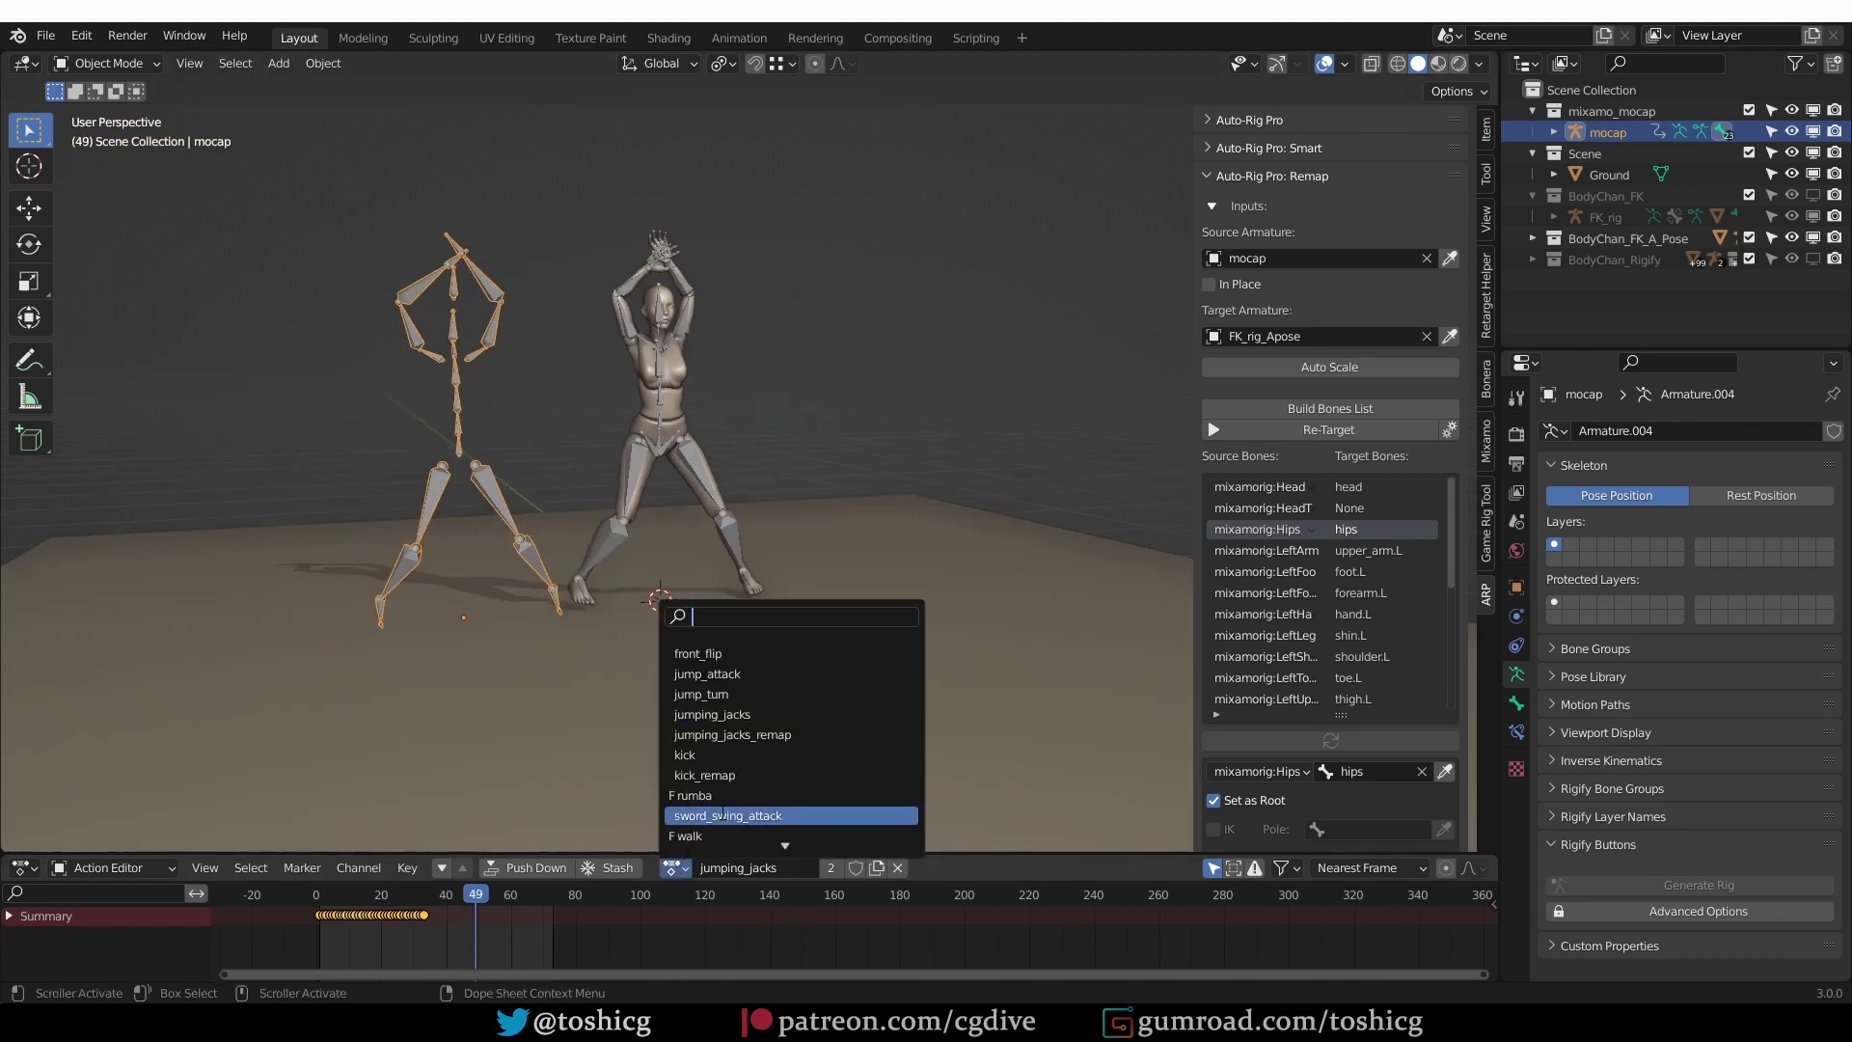
{"action": "left_click", "coordinate": [728, 816]}
{"action": "key", "text": "shift+Left"}
{"action": "left_click_drag", "start_coordinate": [366, 900], "coordinate": [419, 899]}
Retarget the sword_swing_attack action over frames 1 to 53 with Linear interpolation, and play it back from the start
{"action": "left_click", "coordinate": [1335, 430]}
{"action": "left_click", "coordinate": [1332, 561]}
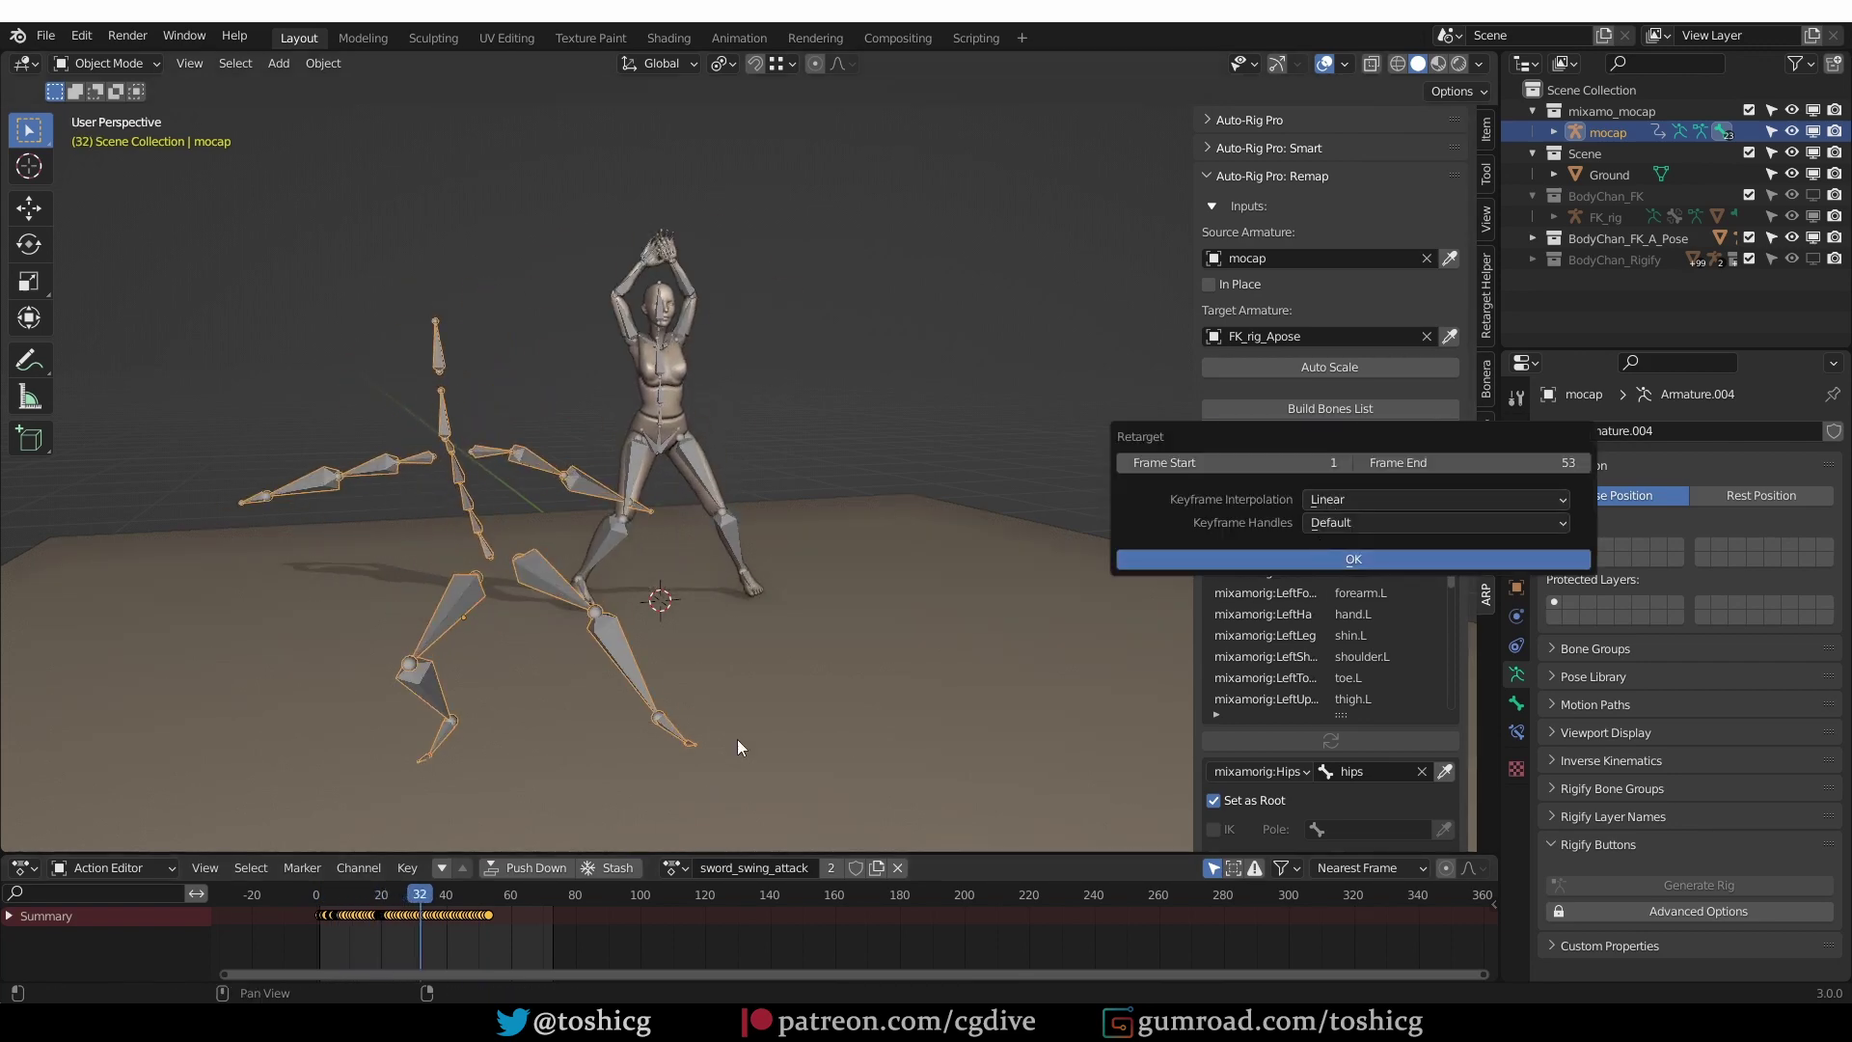
{"action": "left_click", "coordinate": [323, 899]}
{"action": "key", "text": "space"}
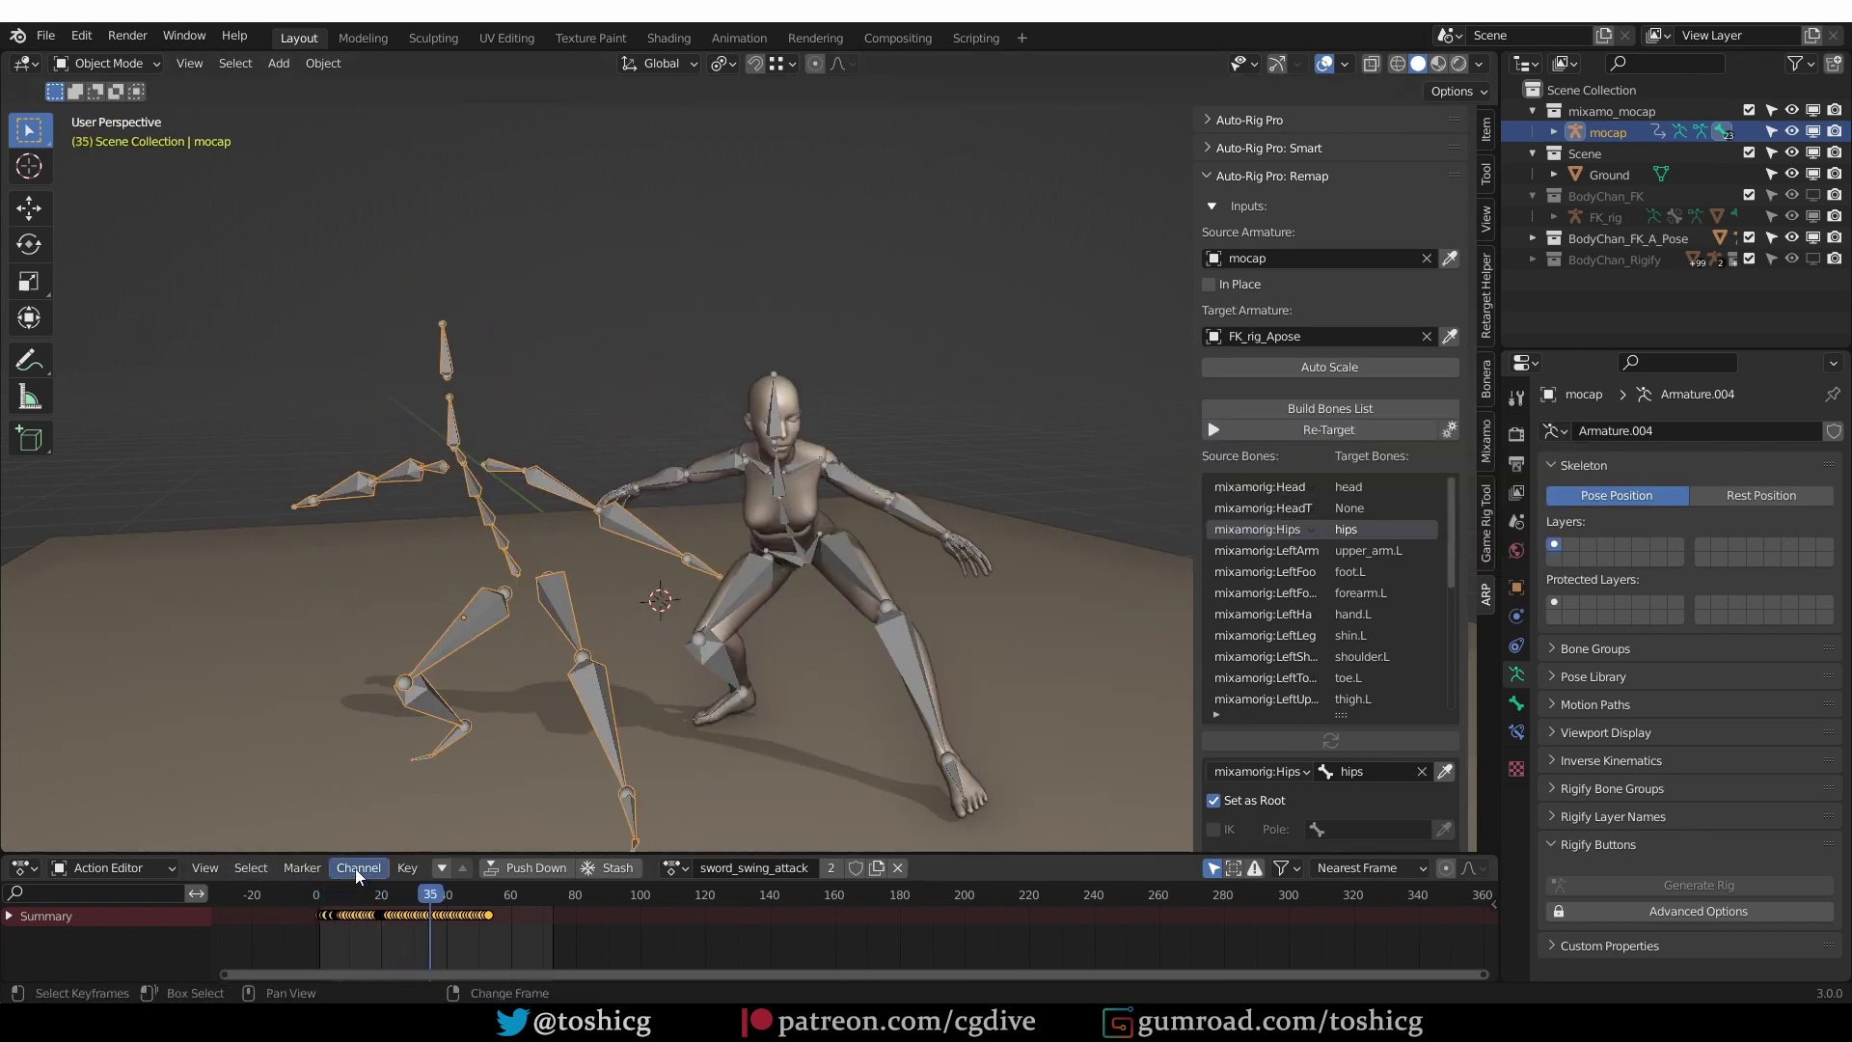
{"action": "key", "text": "space"}
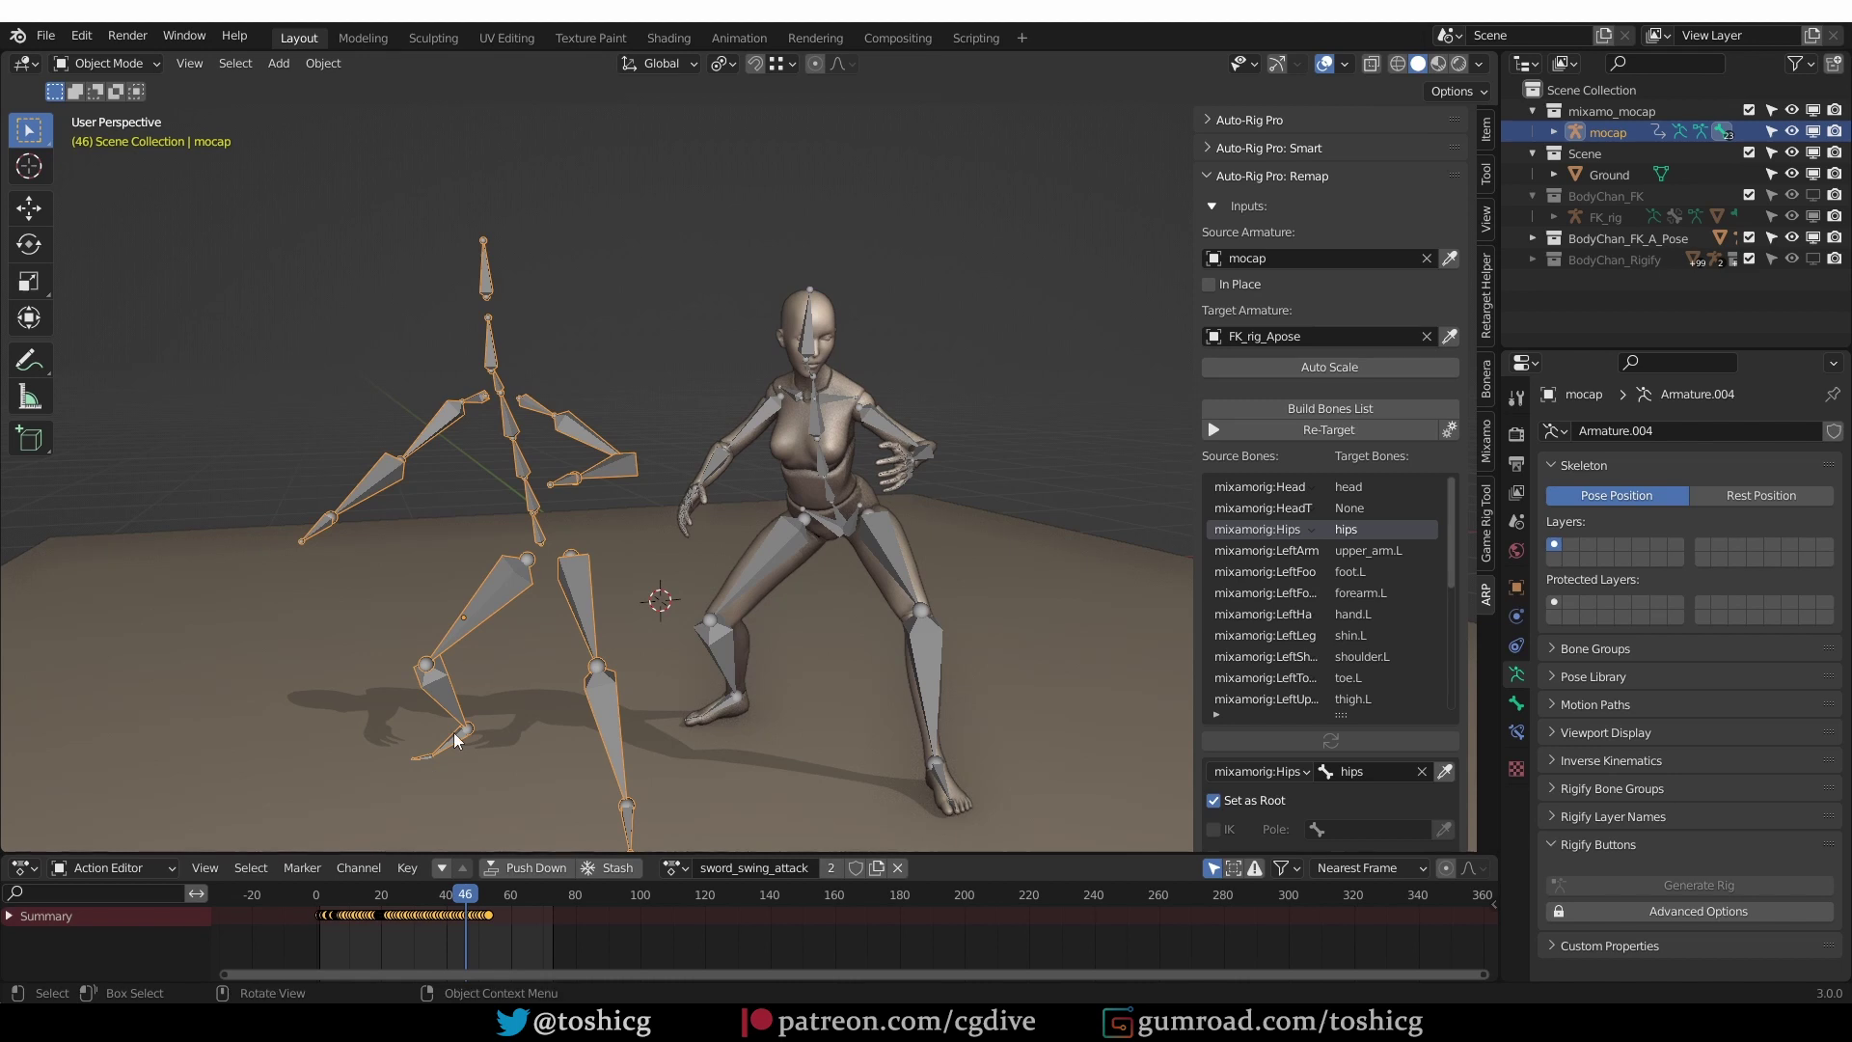
Switch to the browser's Auto-Rig Pro updates log and read the version 3.63 Remap notes on the Preserve mode of Redefine Rest Pose
{"action": "scroll", "coordinate": [1332, 483], "scroll_direction": "down", "scroll_amount": 6}
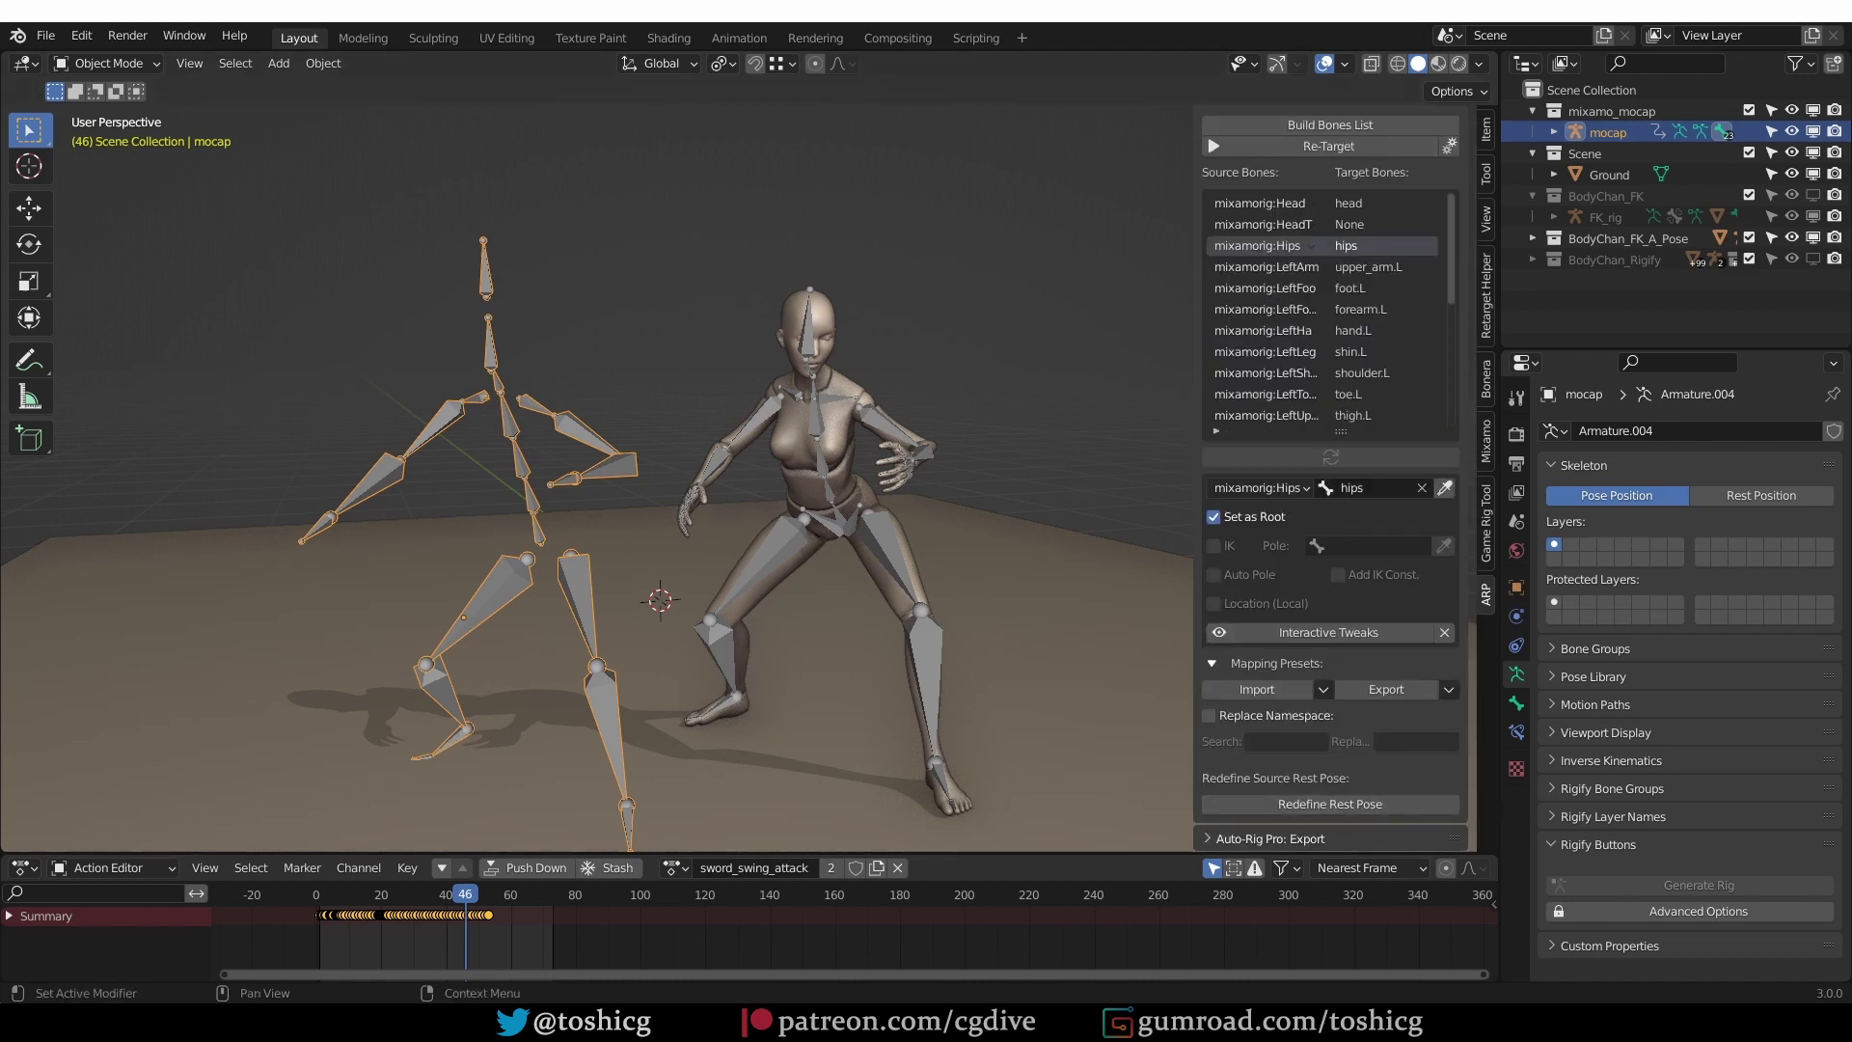
{"action": "left_click_drag", "start_coordinate": [1851, 468], "coordinate": [709, 21]}
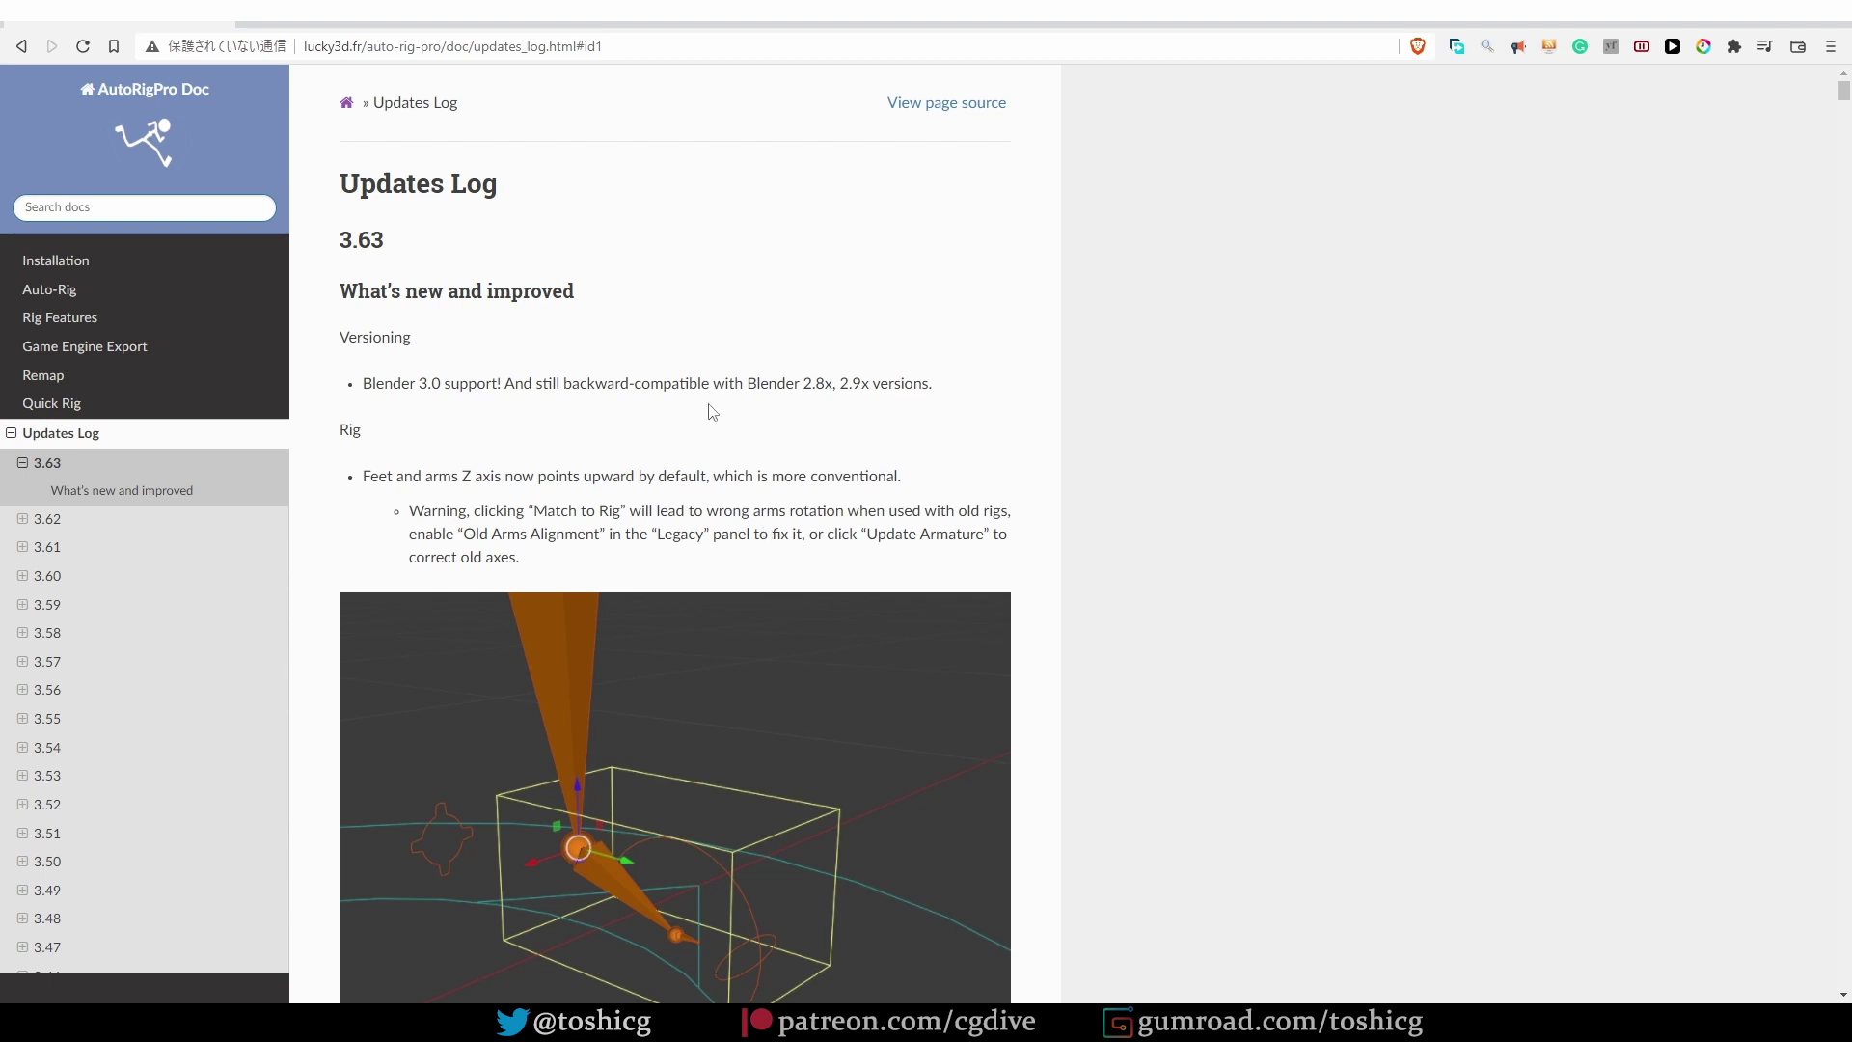
{"action": "left_click_drag", "start_coordinate": [361, 383], "coordinate": [492, 382]}
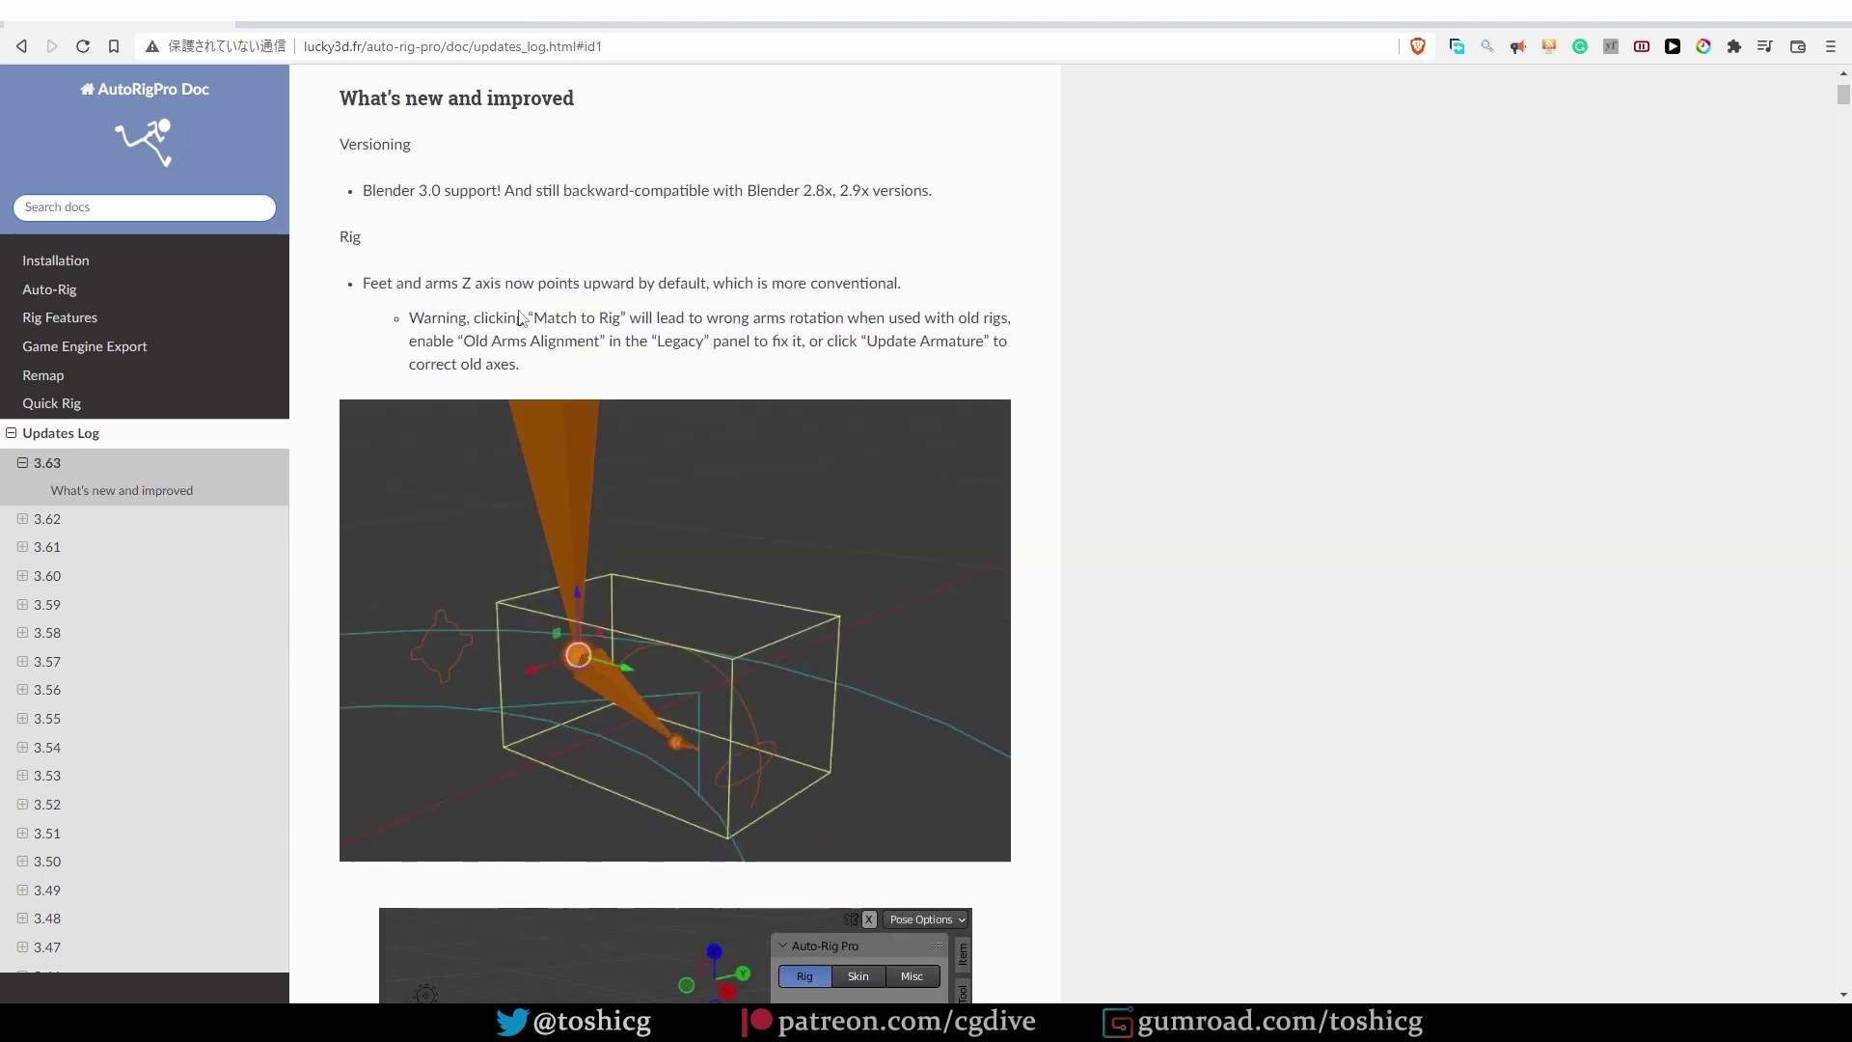
{"action": "scroll", "coordinate": [517, 324], "scroll_direction": "down", "scroll_amount": 10}
{"action": "scroll", "coordinate": [515, 324], "scroll_direction": "down", "scroll_amount": 5}
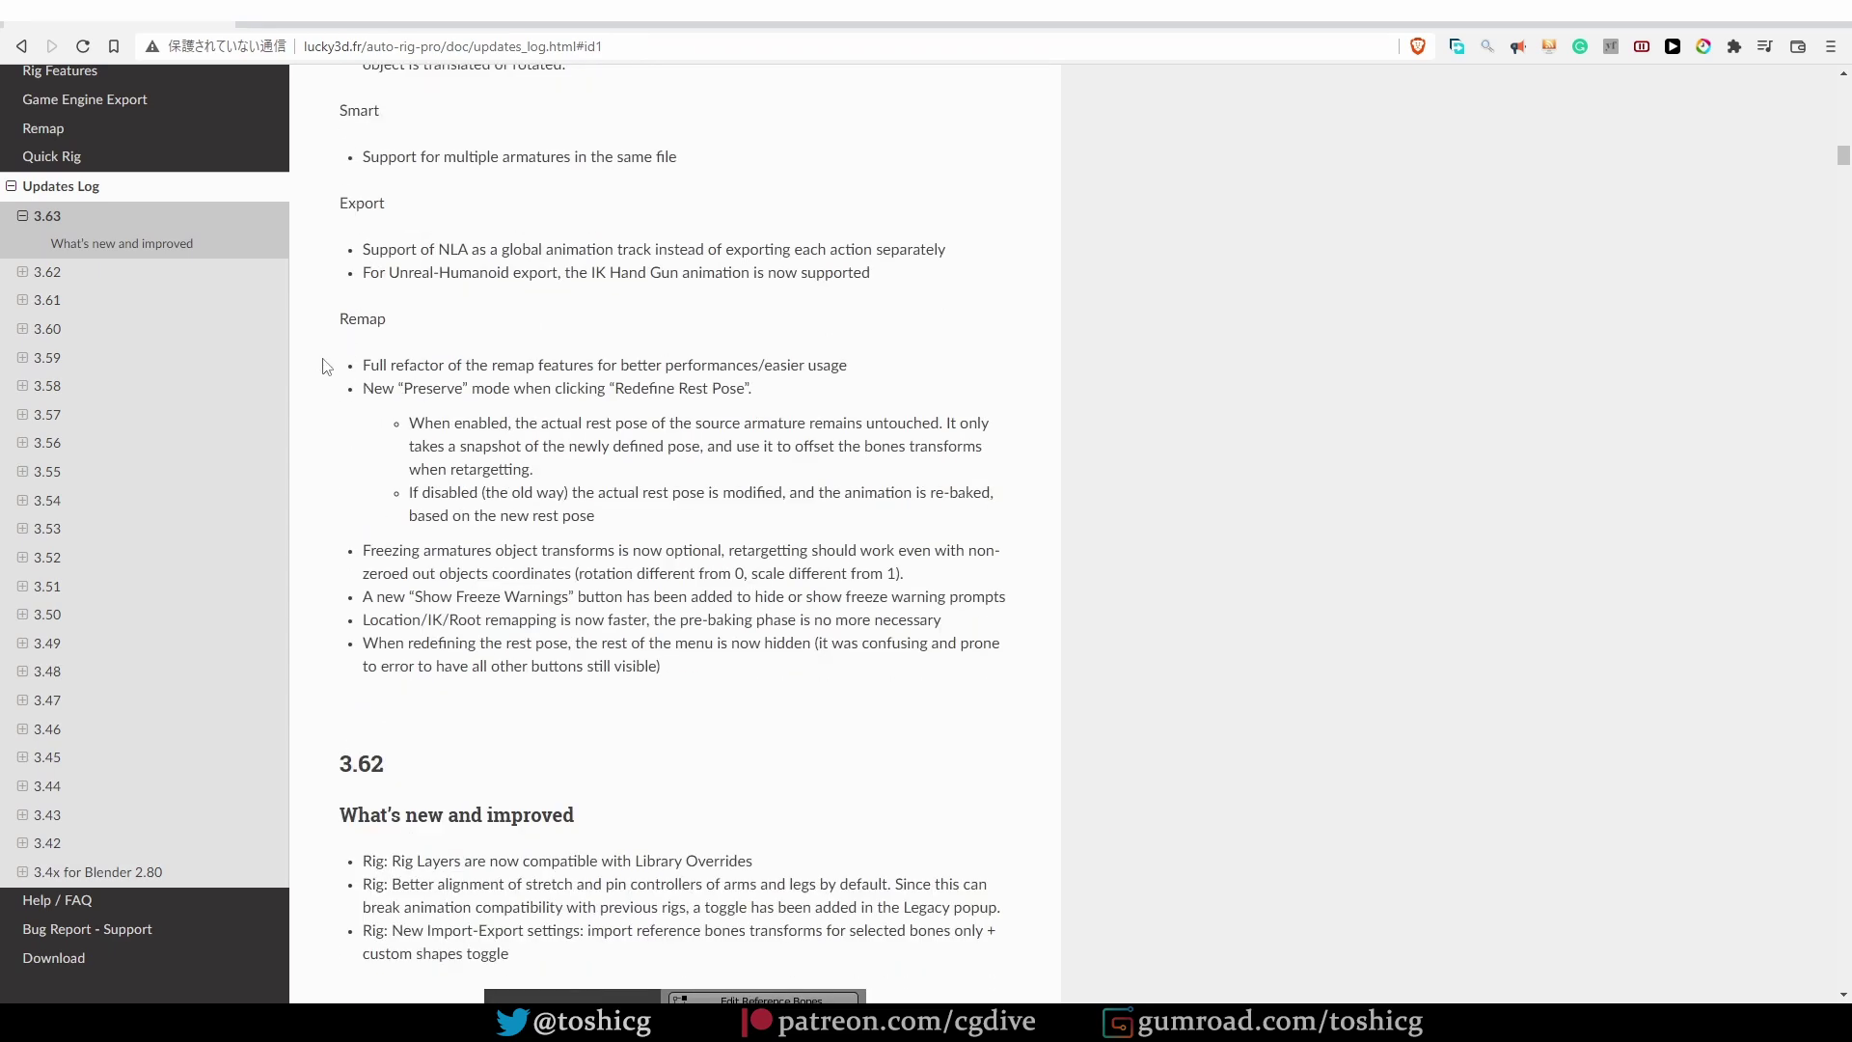
{"action": "left_click_drag", "start_coordinate": [336, 322], "coordinate": [395, 320]}
{"action": "left_click_drag", "start_coordinate": [360, 389], "coordinate": [614, 529]}
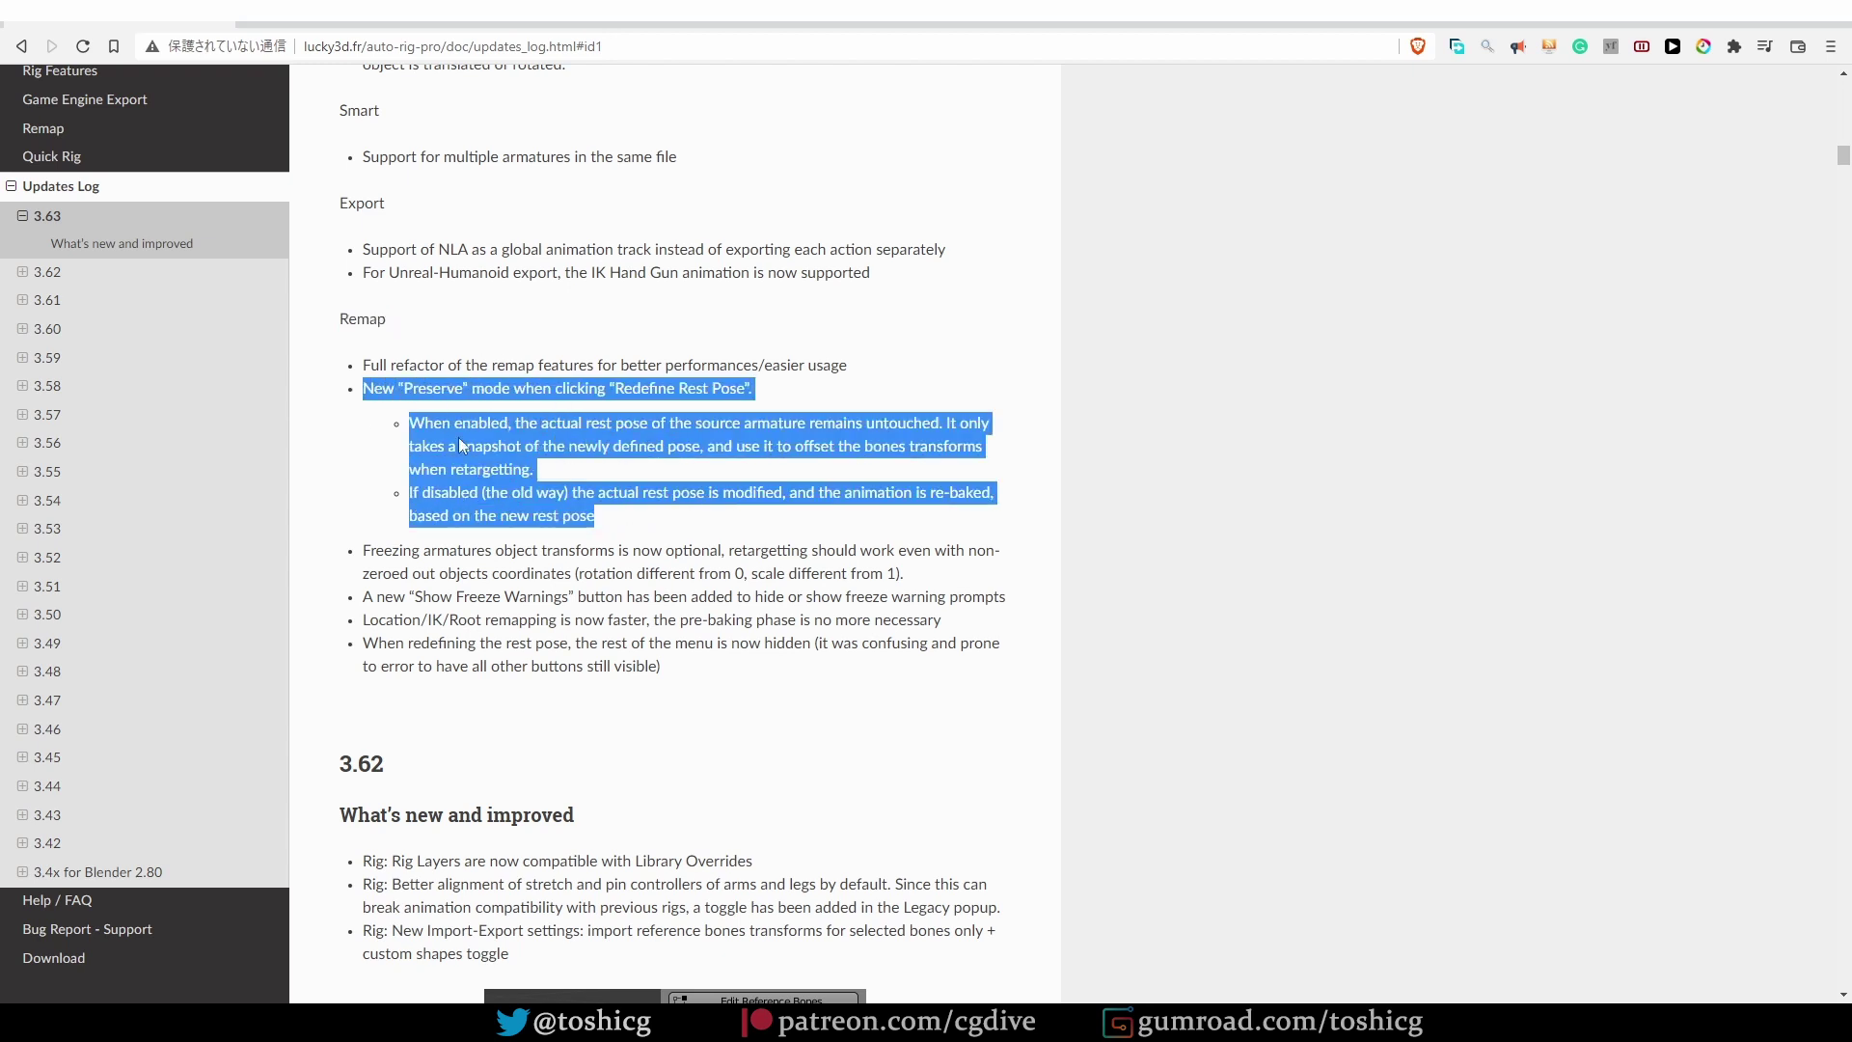
{"action": "left_click_drag", "start_coordinate": [82, 11], "coordinate": [800, 536]}
Switch back to Blender and start redefining the mocap's rest pose from the Saved pose, with Preserve enabled
{"action": "key", "text": "alt+Tab"}
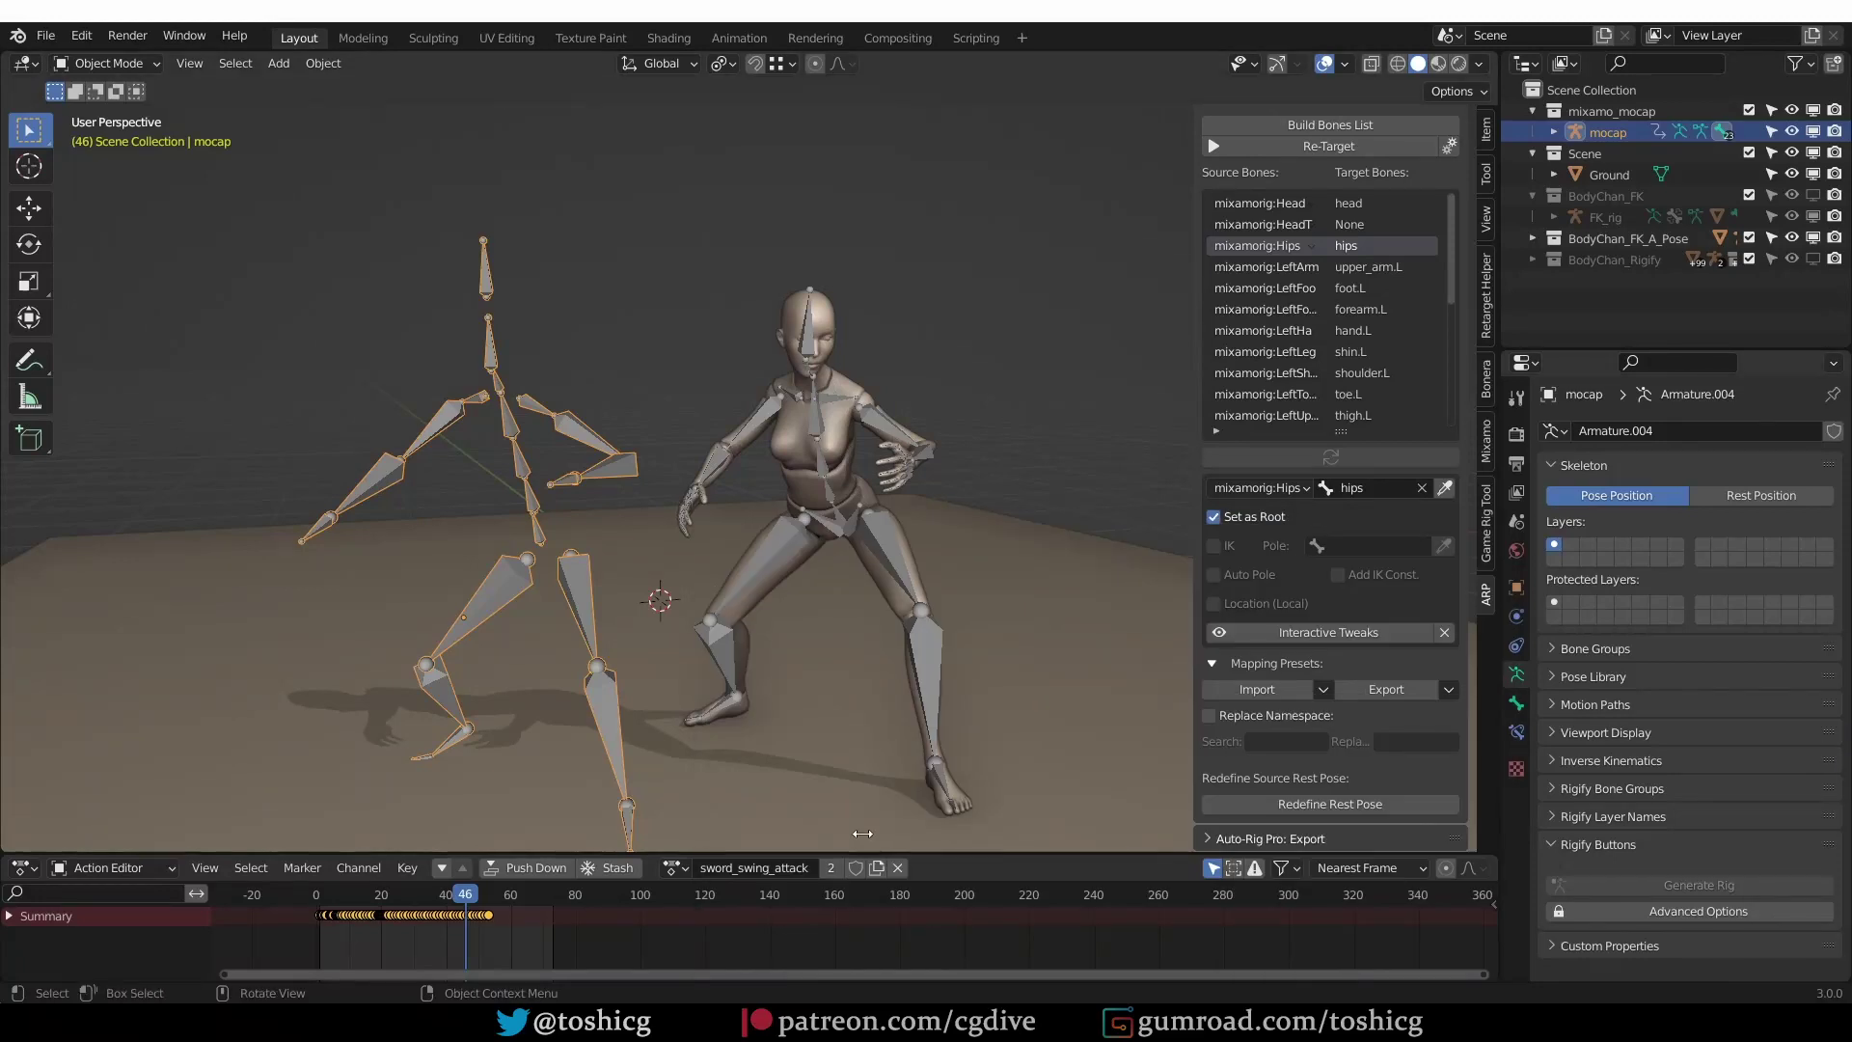
{"action": "left_click", "coordinate": [1378, 807]}
{"action": "left_click_drag", "start_coordinate": [1358, 829], "coordinate": [879, 562]}
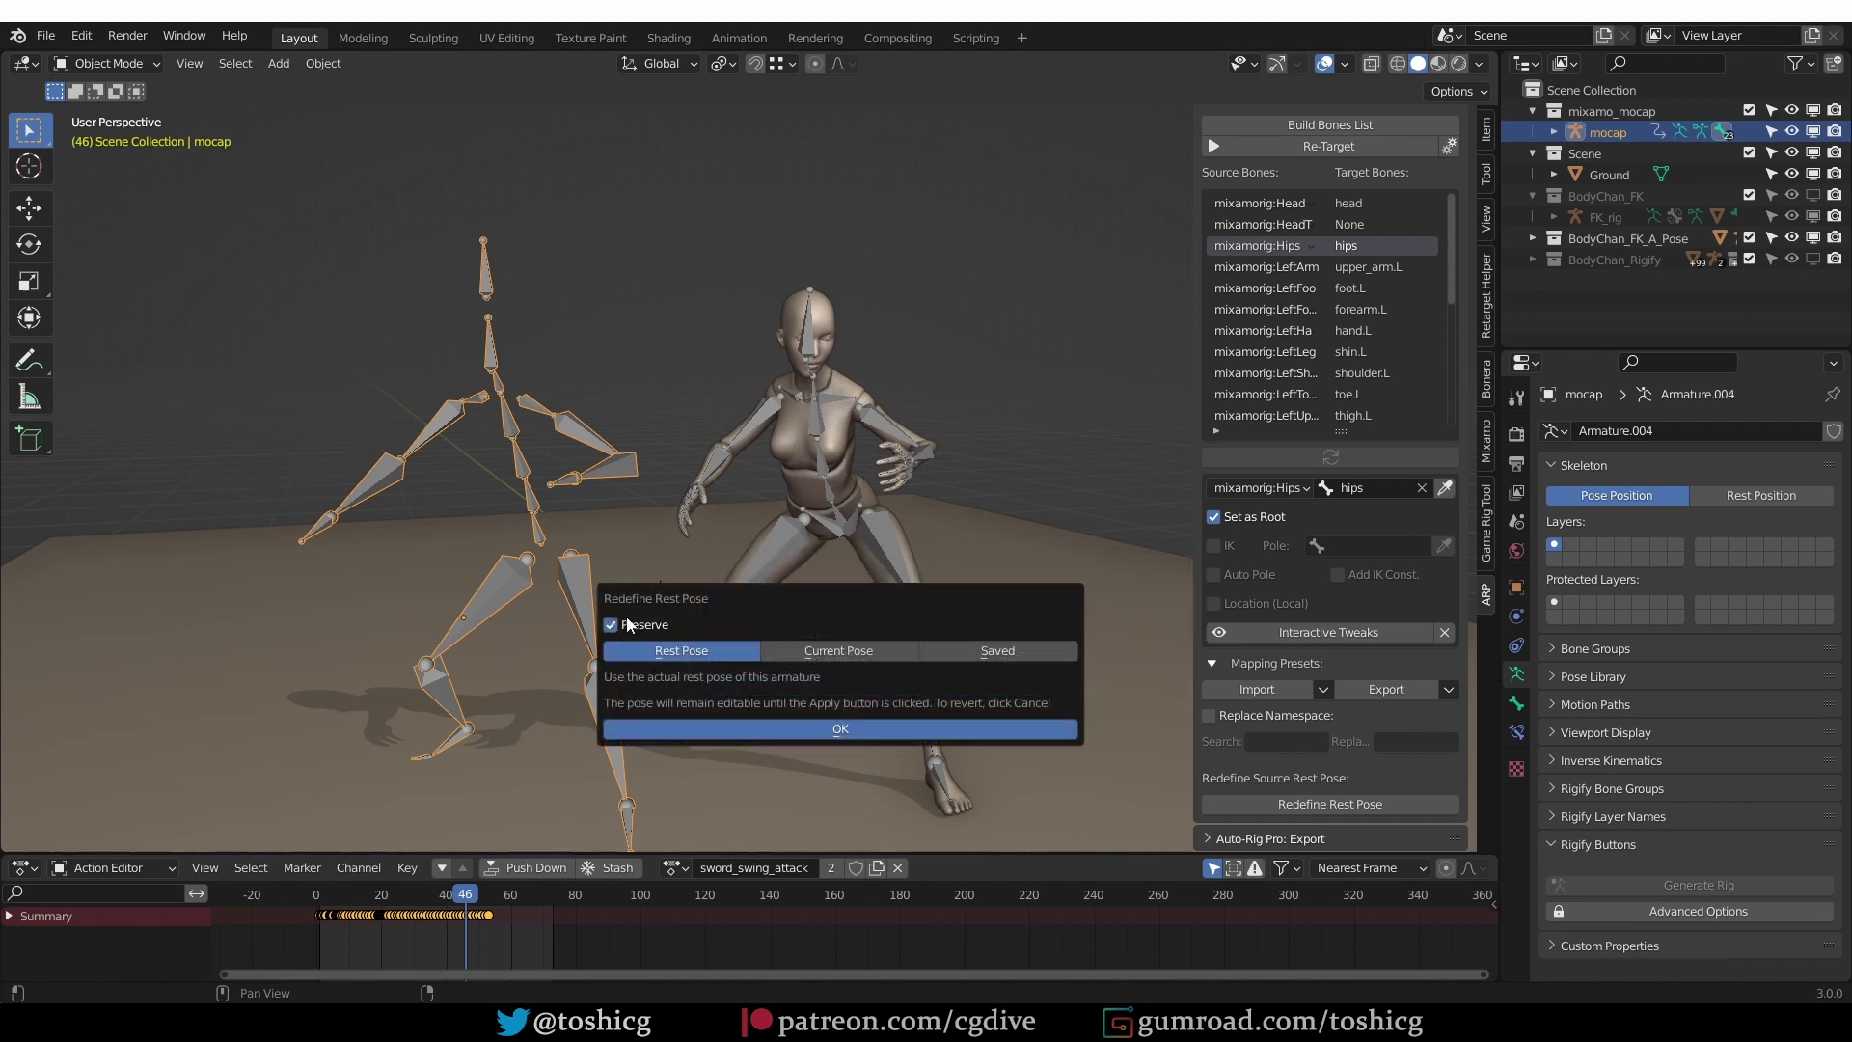
{"action": "left_click", "coordinate": [1009, 656]}
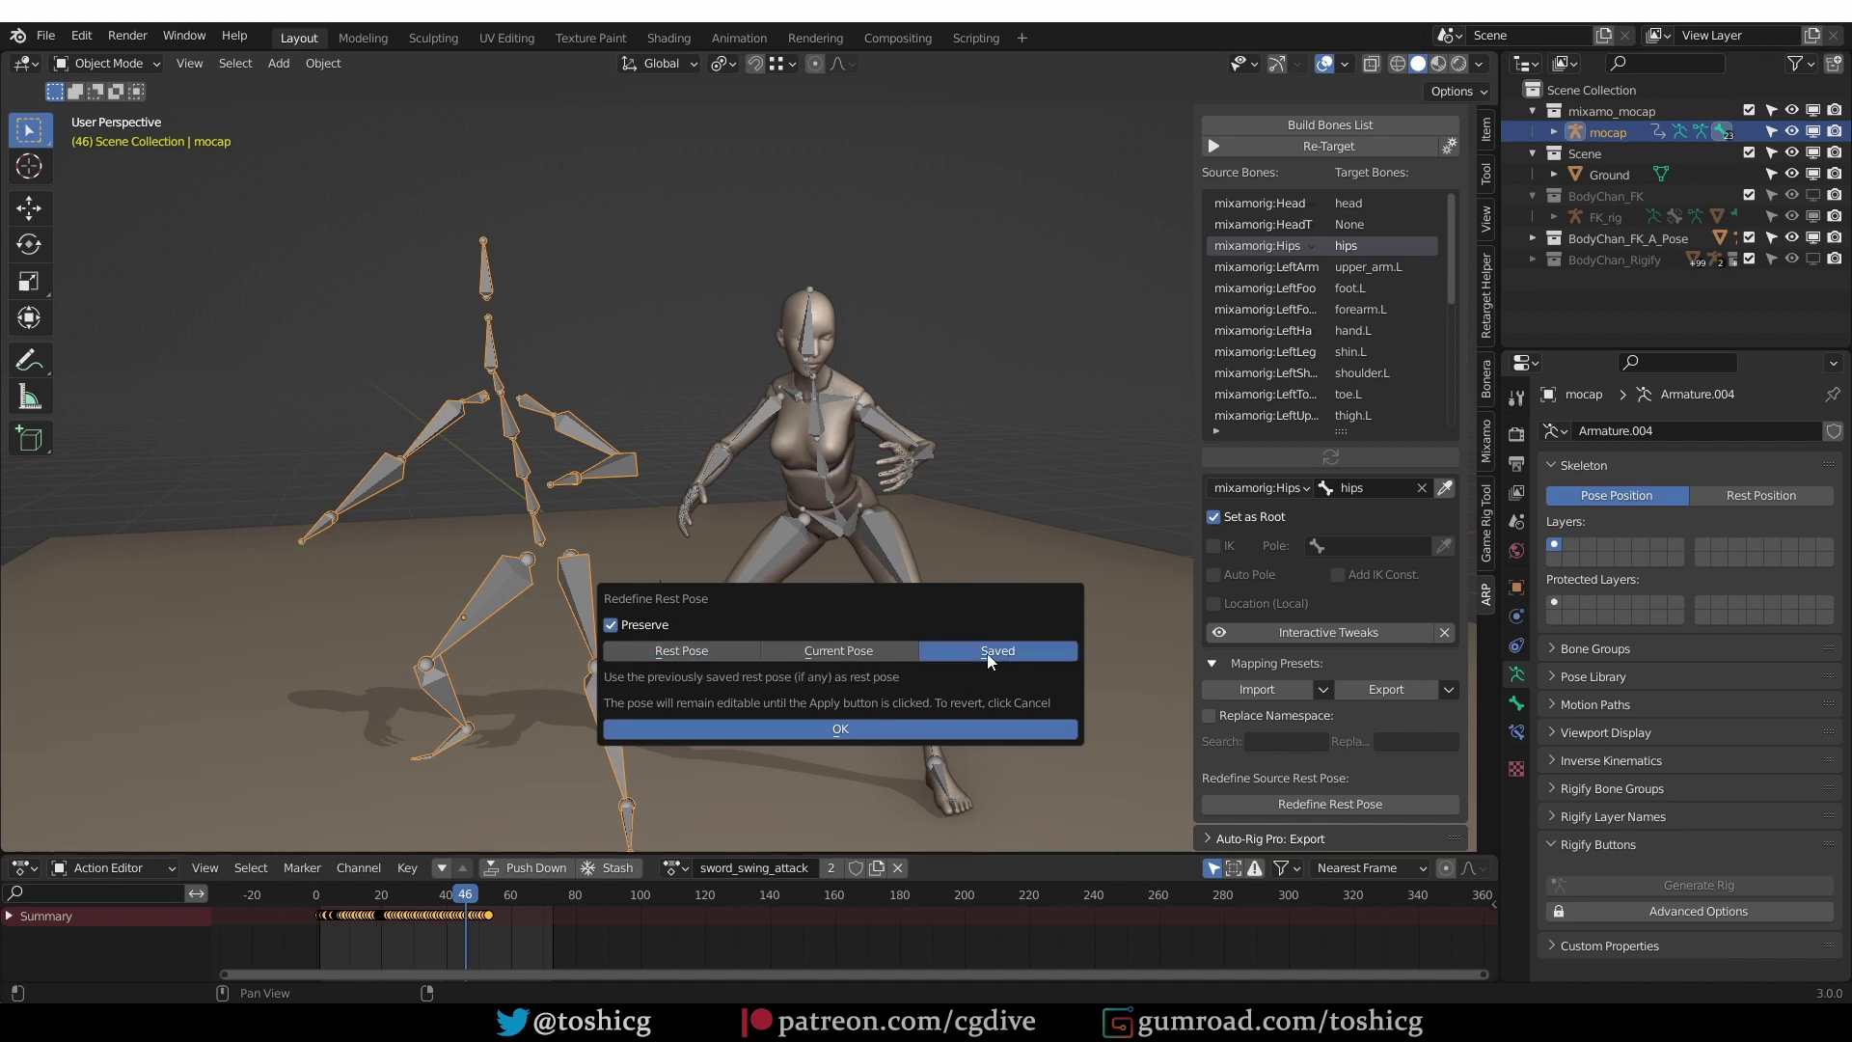
{"action": "left_click", "coordinate": [988, 729]}
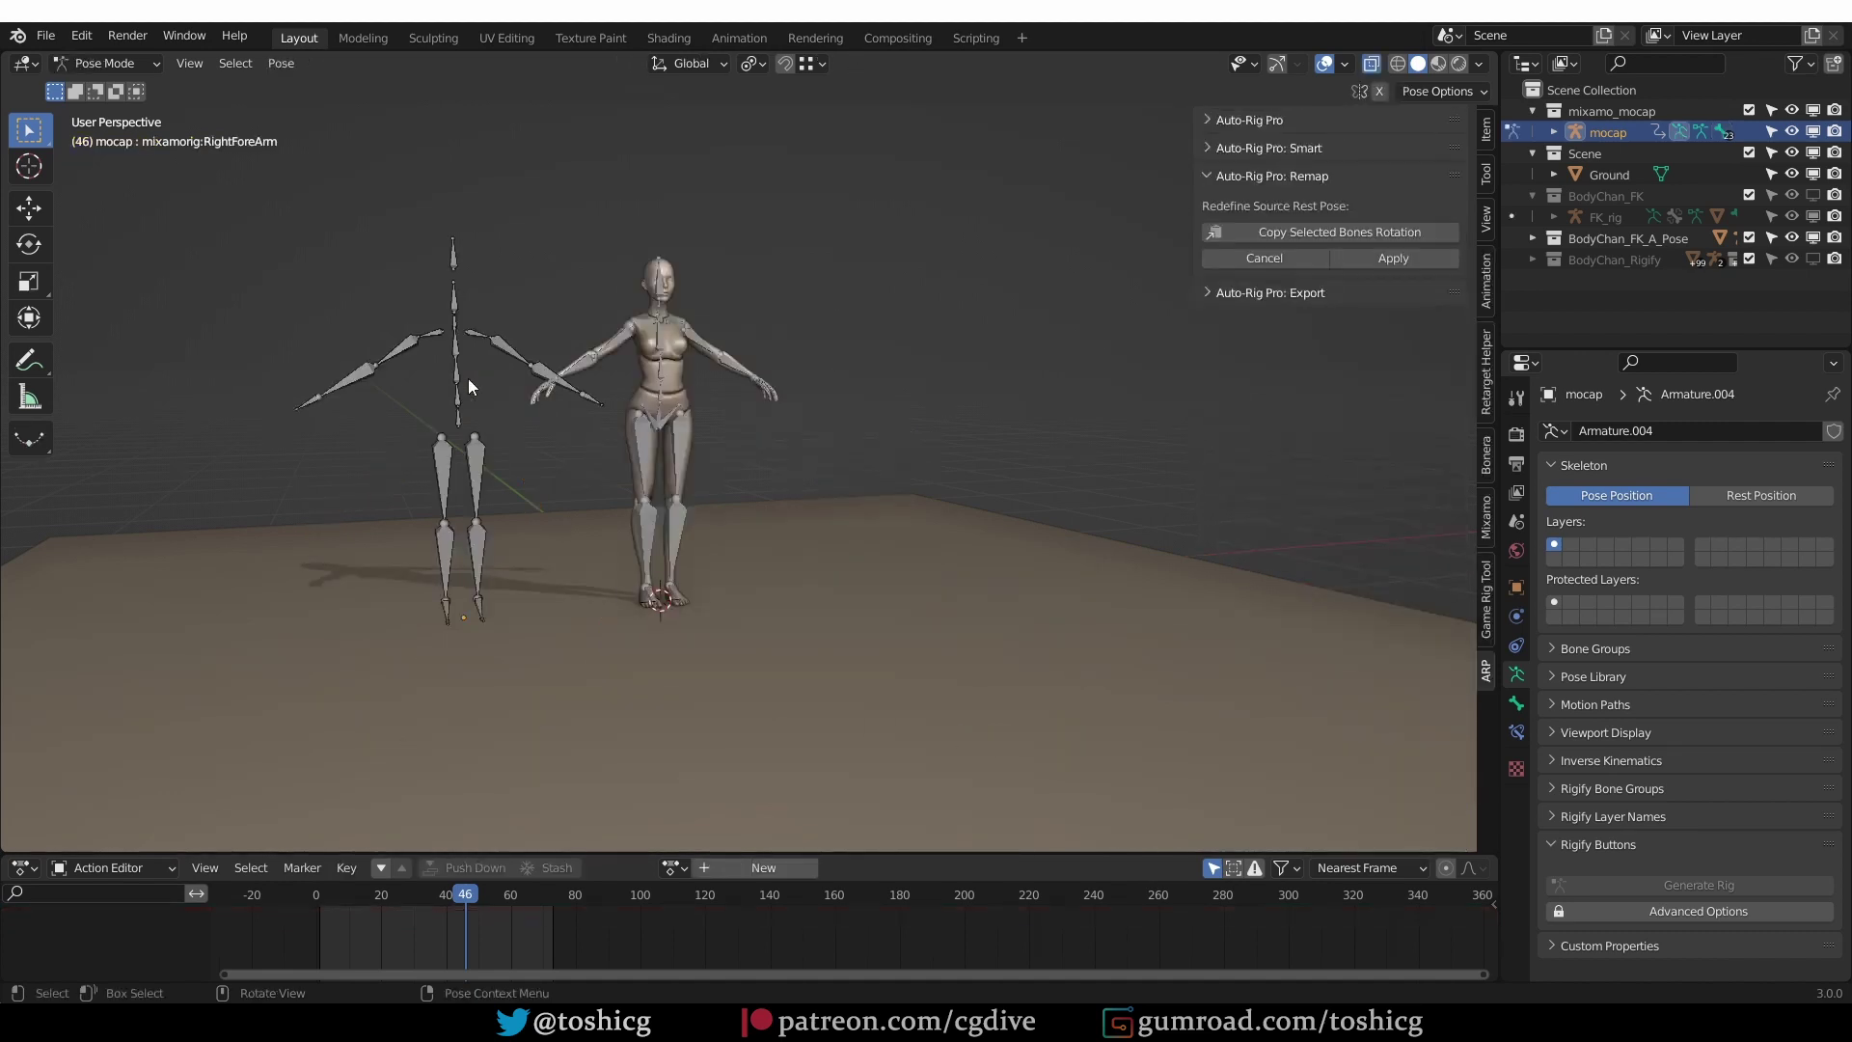
Compare the mocap's saved redefined pose with its Rest Position, and cancel the rest pose redefinition
{"action": "scroll", "coordinate": [405, 345], "scroll_direction": "up", "scroll_amount": 3}
{"action": "middle_click_drag", "start_coordinate": [284, 326], "coordinate": [468, 405]}
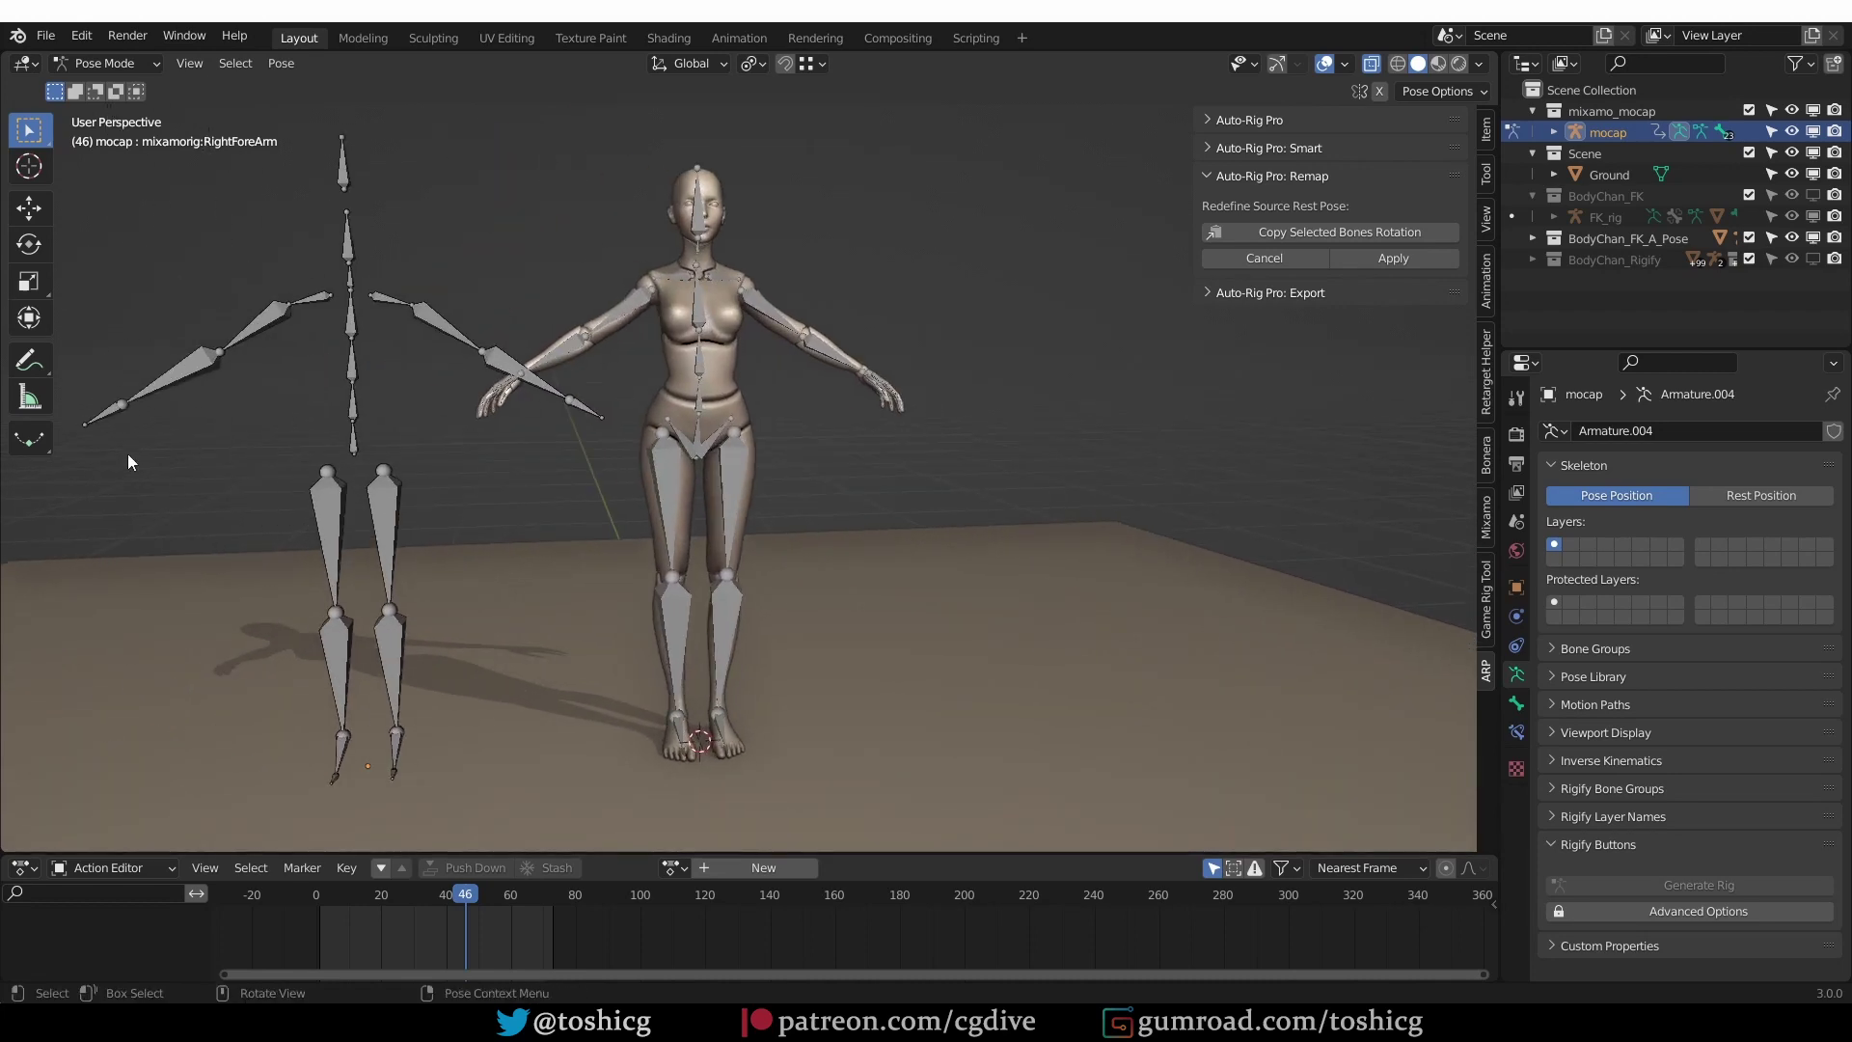
{"action": "left_click", "coordinate": [1744, 496]}
{"action": "left_click", "coordinate": [1651, 498]}
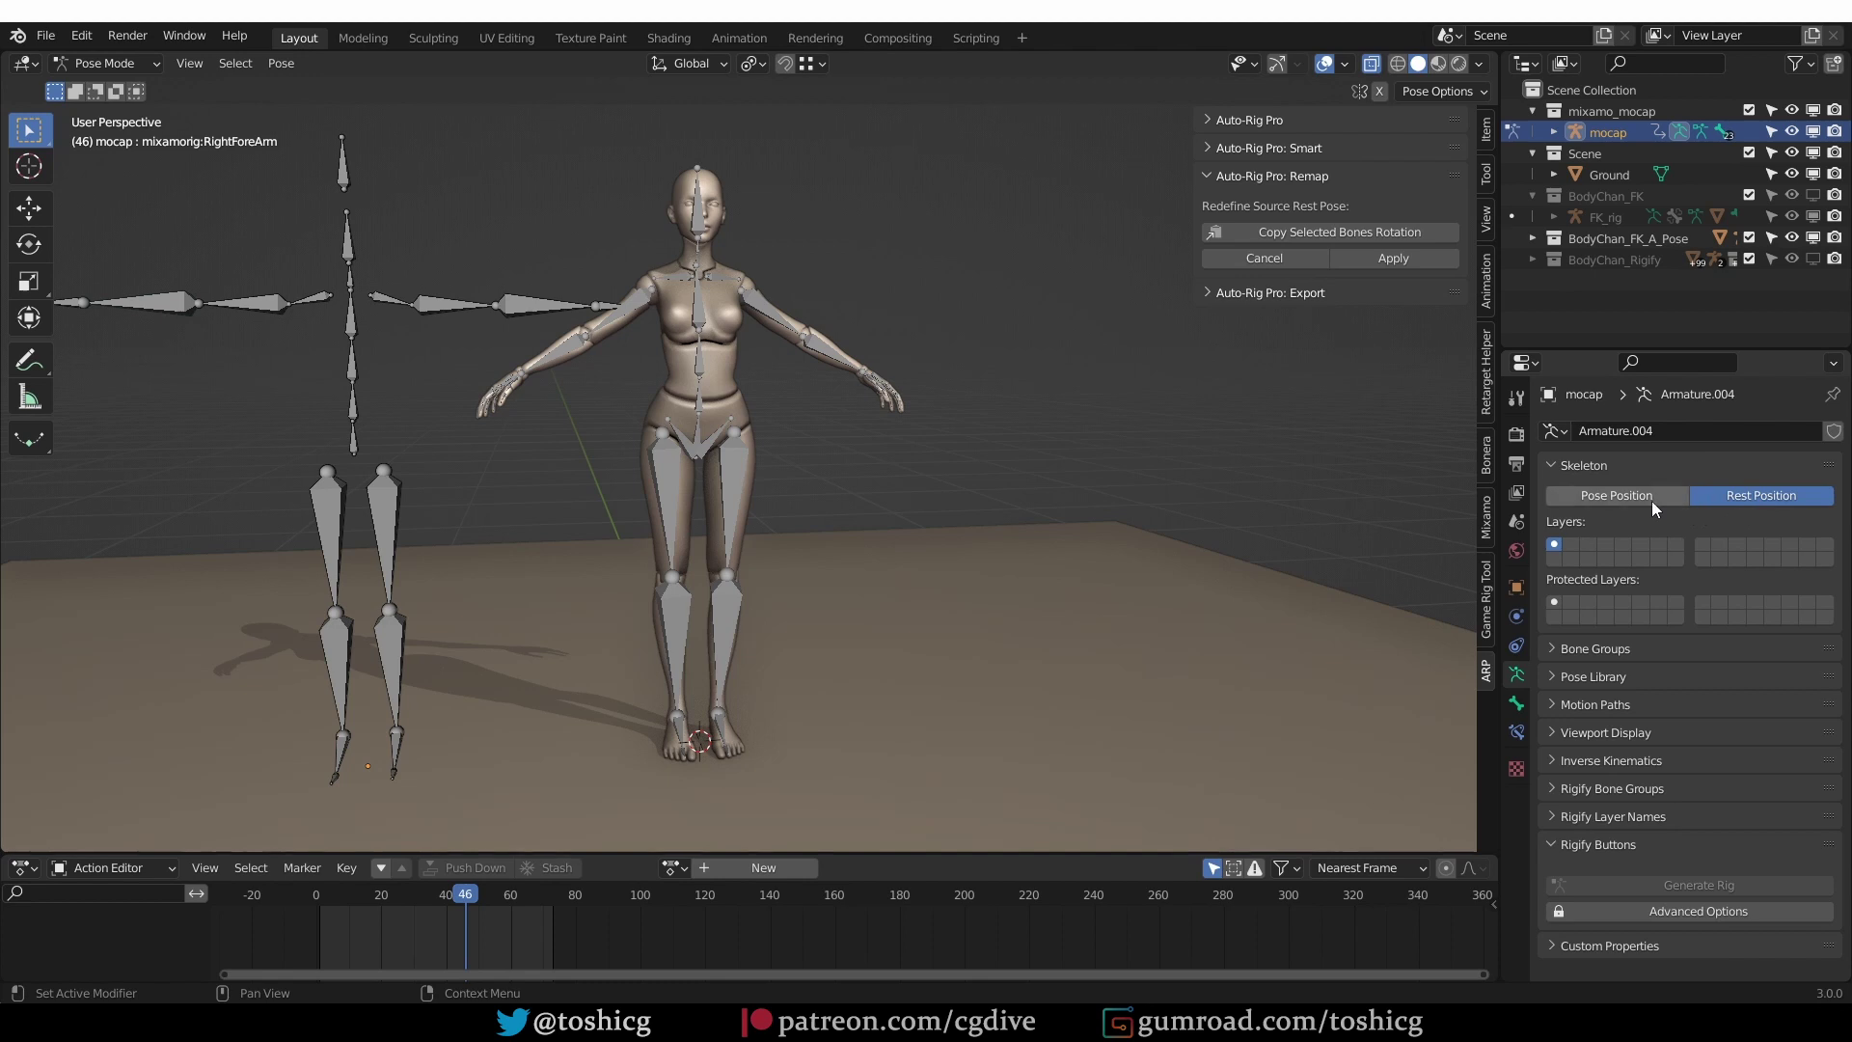
{"action": "left_click", "coordinate": [1256, 256]}
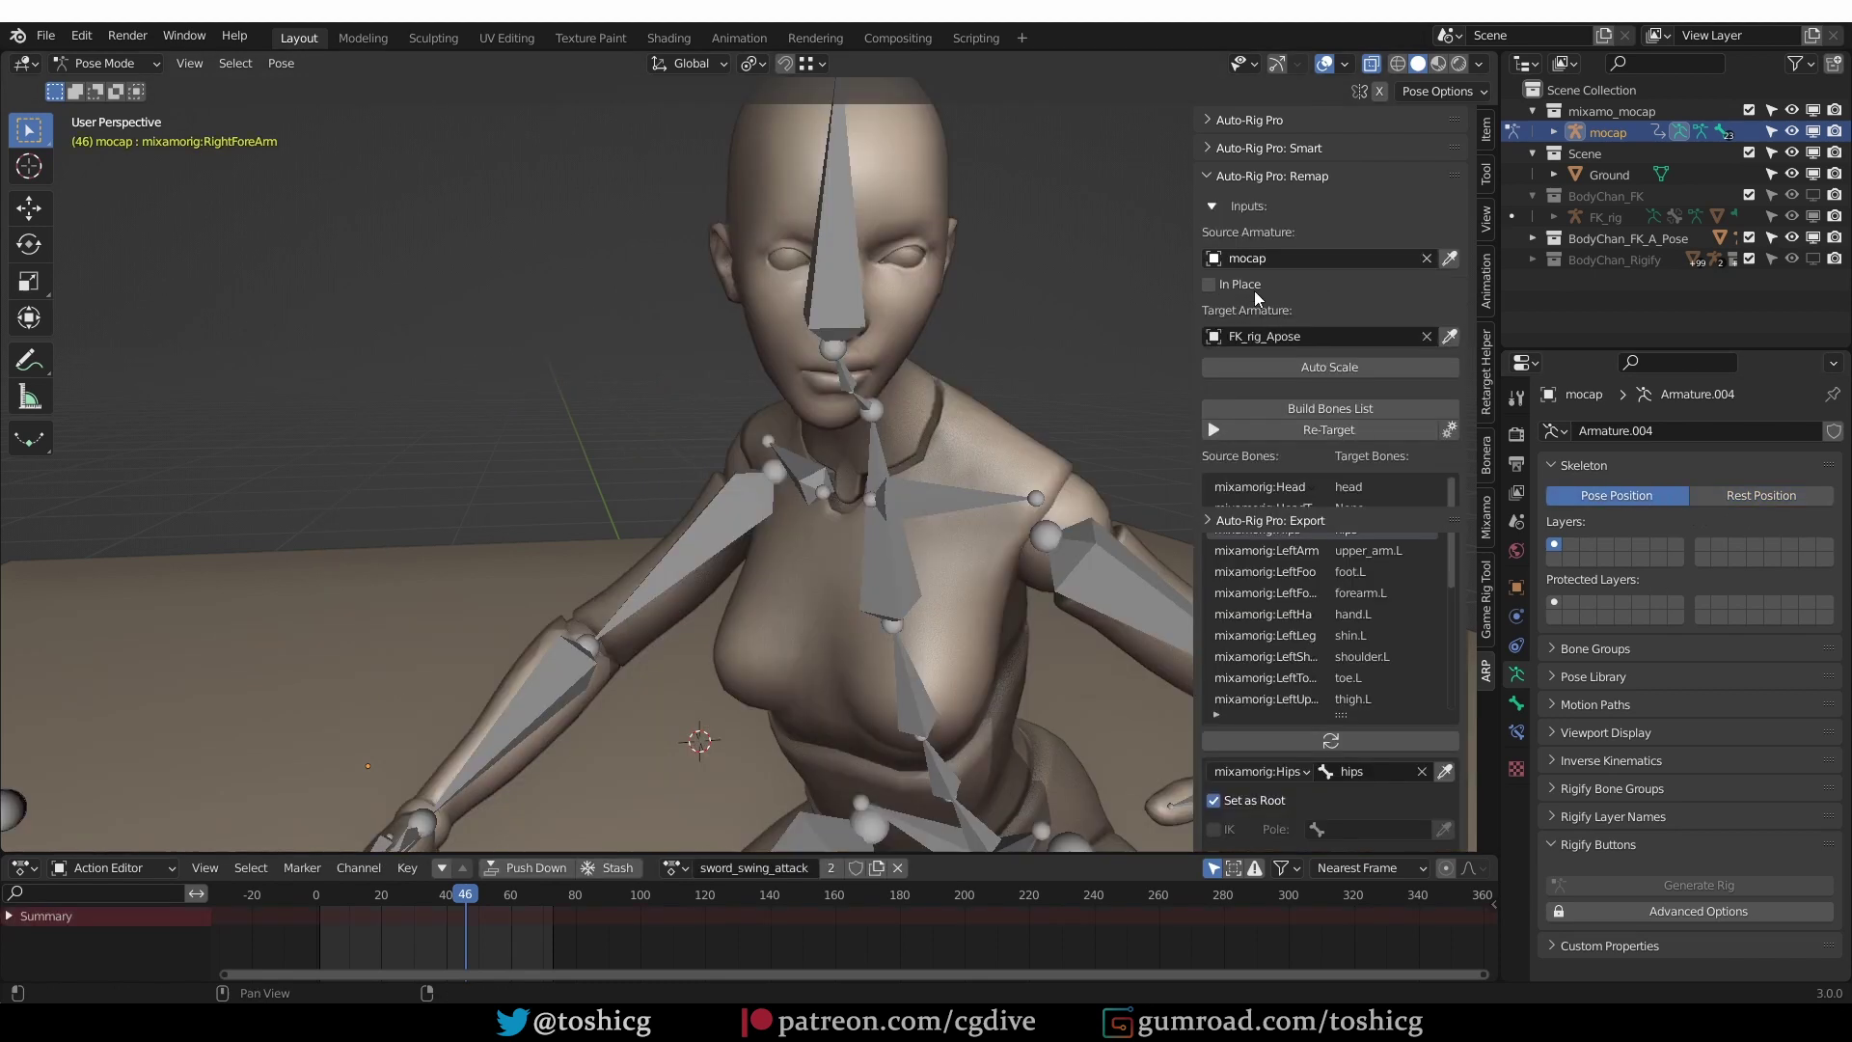
{"action": "scroll", "coordinate": [697, 405], "scroll_direction": "down", "scroll_amount": 8}
{"action": "middle_click_drag", "start_coordinate": [696, 405], "coordinate": [685, 396]}
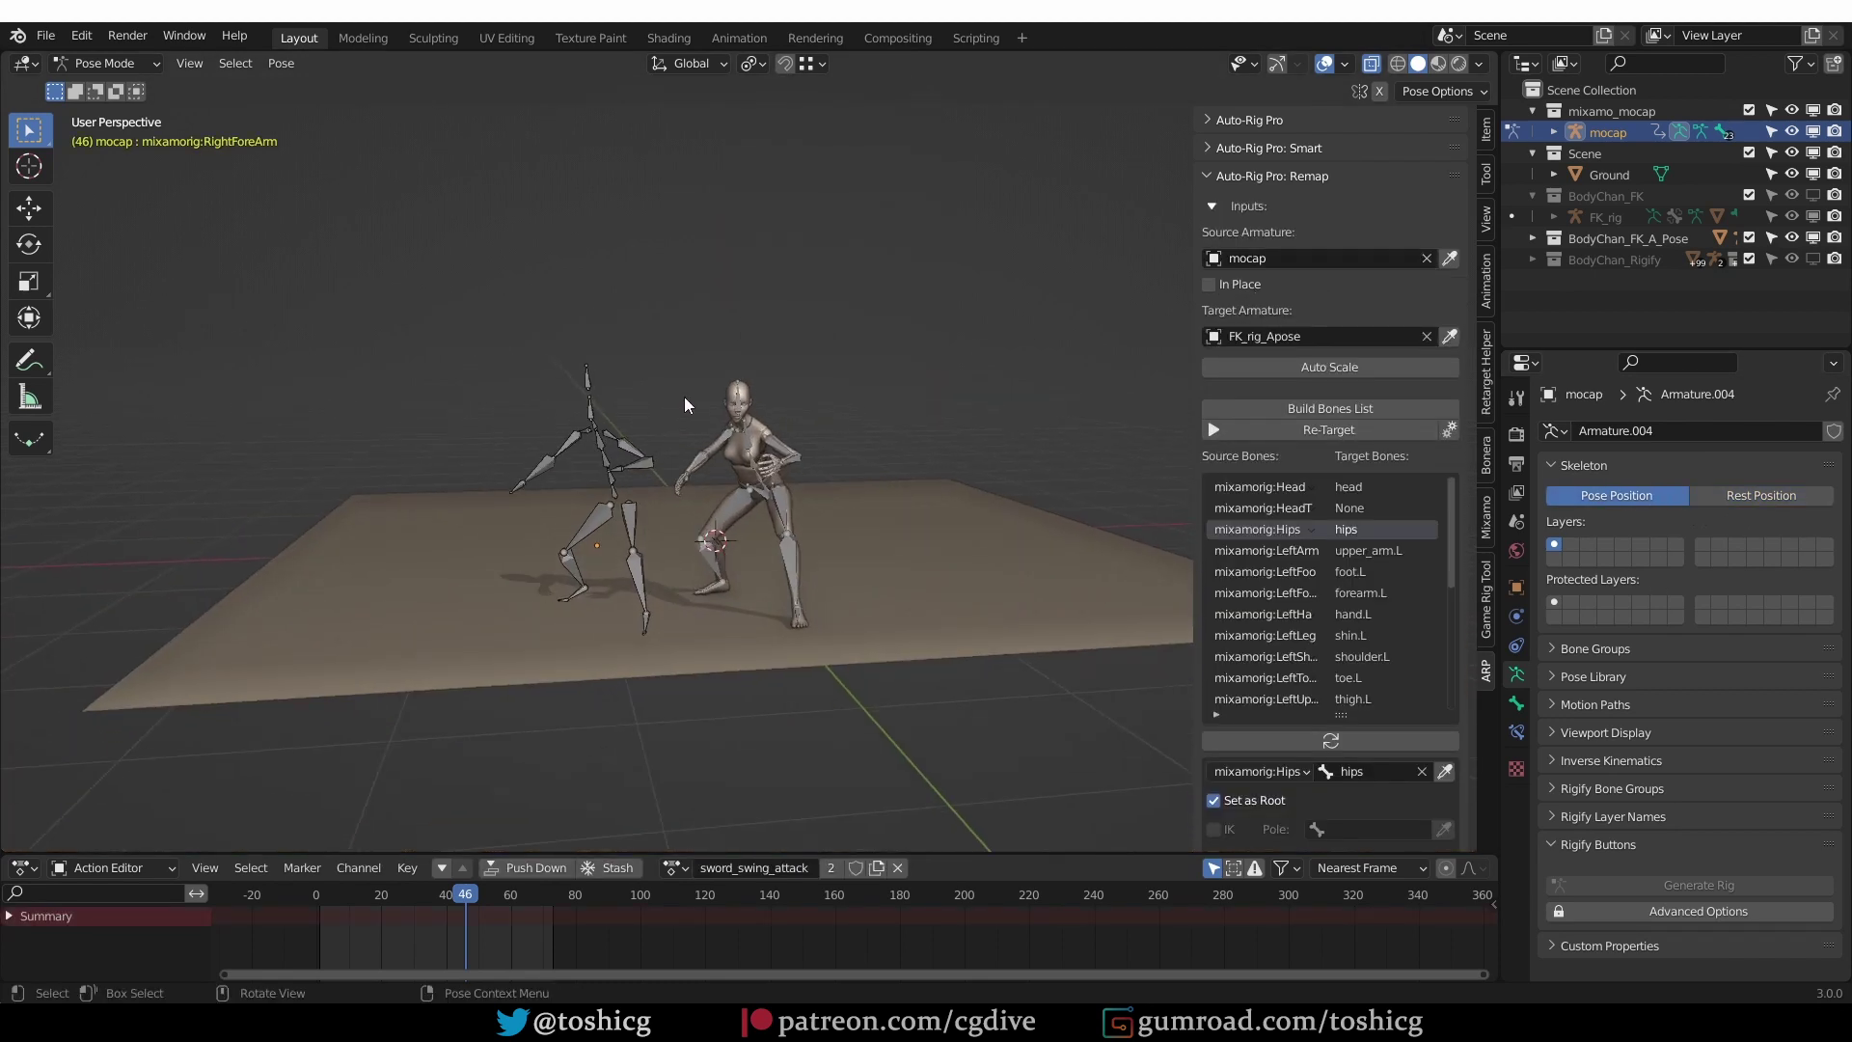